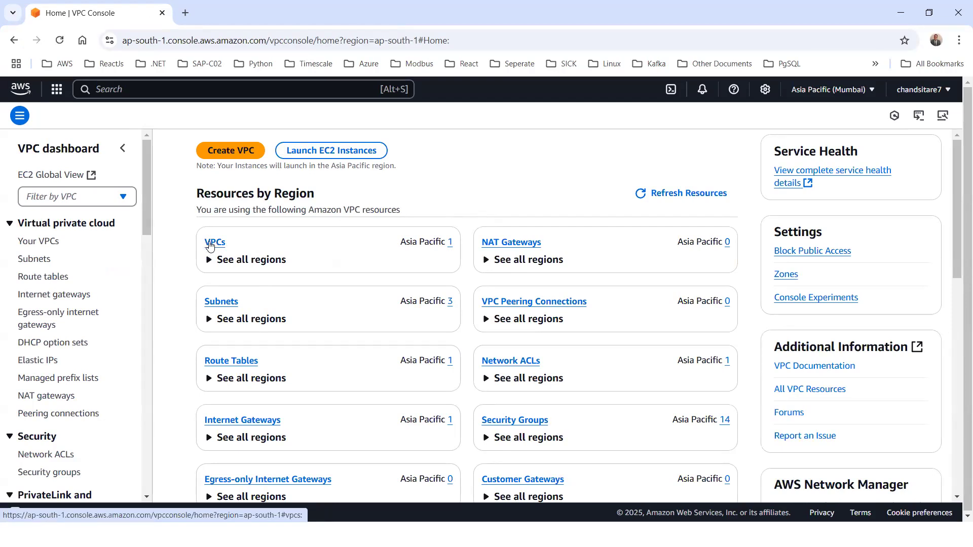
Open the Default VPC's details and examine its resource map of subnets, route tables and network connections
click(216, 243)
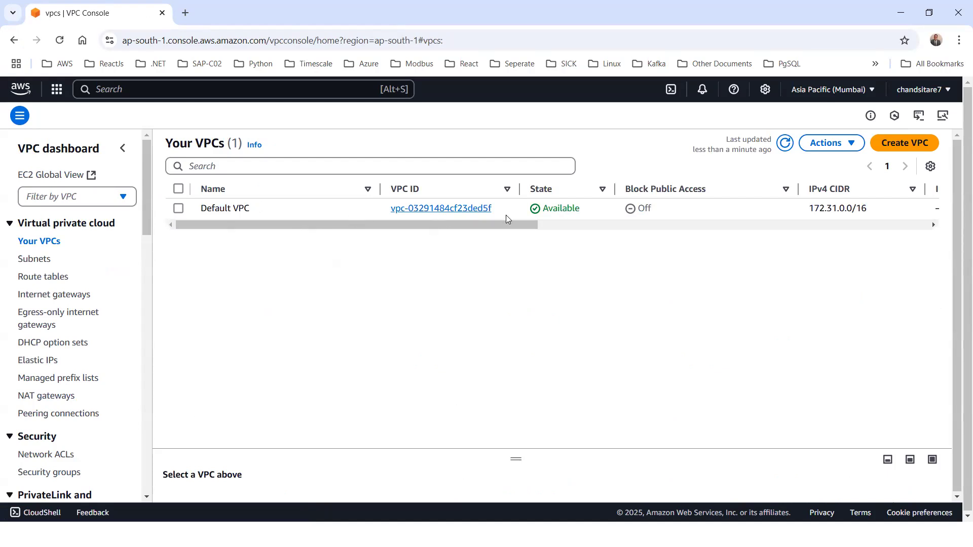
click(455, 214)
scroll(431, 233, down, 3)
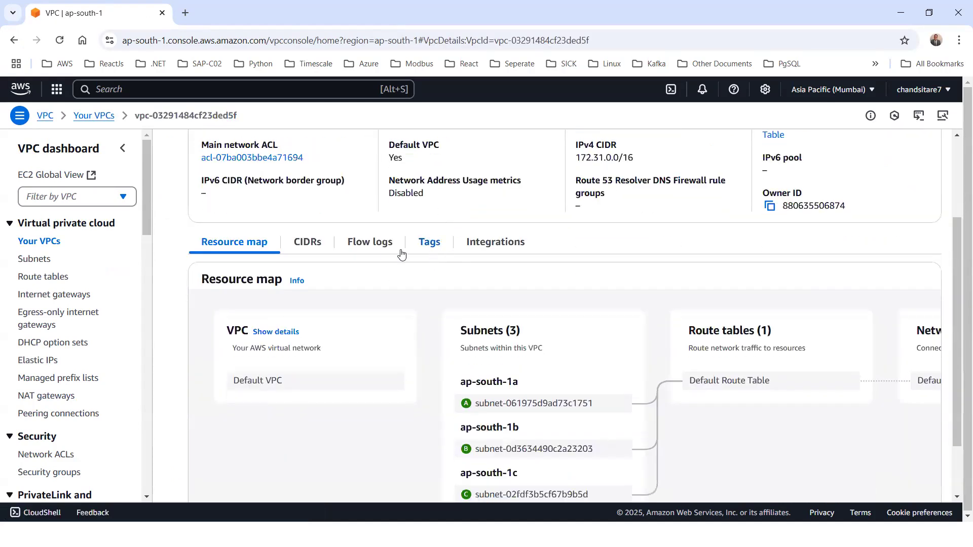
scroll(573, 306, down, 2)
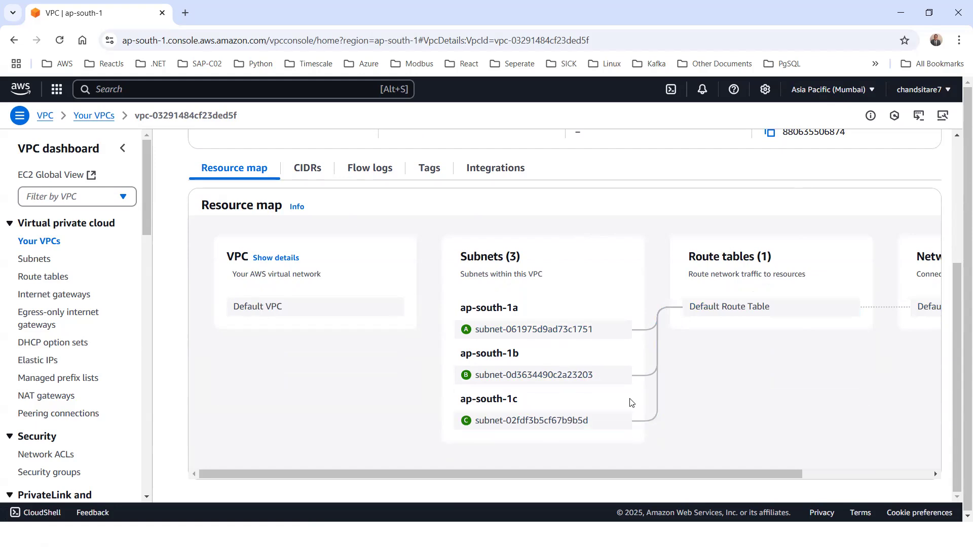
drag(612, 475, 731, 448)
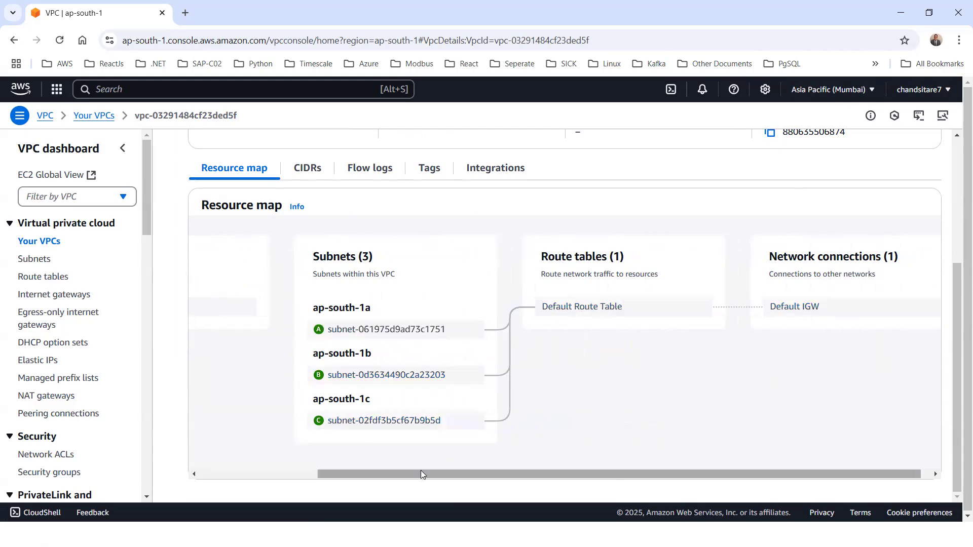
drag(345, 475, 225, 417)
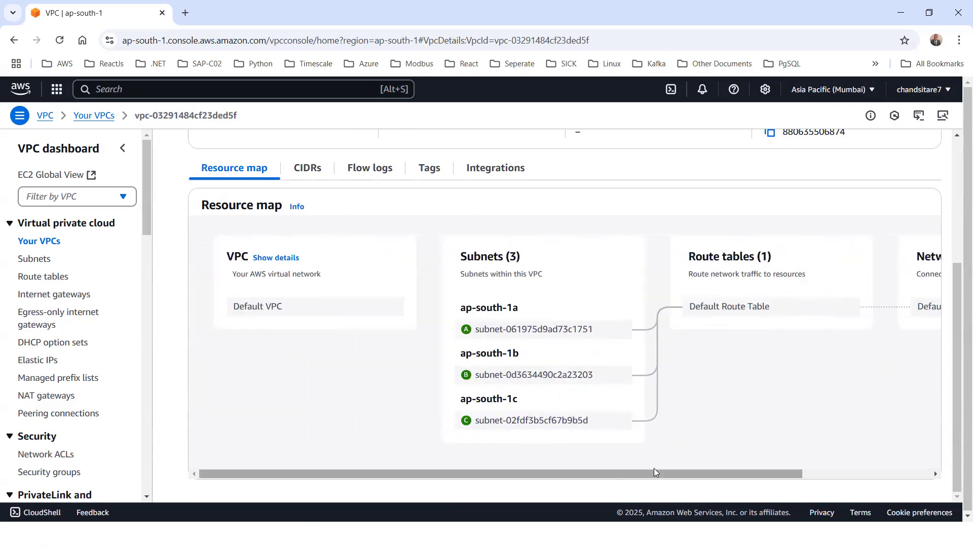
drag(760, 474, 375, 395)
scroll(300, 252, up, 3)
scroll(300, 254, up, 1)
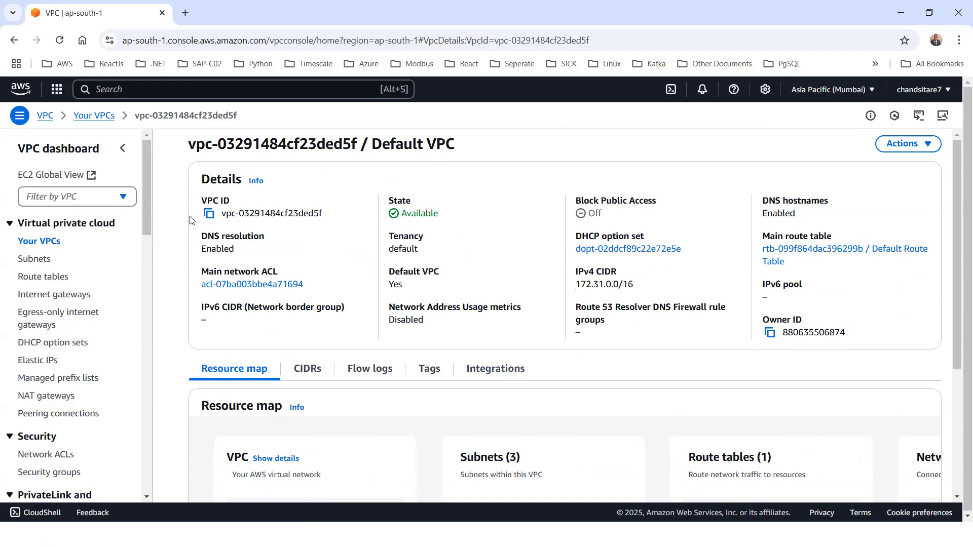
Return to the list of VPCs and start creating a new VPC
click(48, 242)
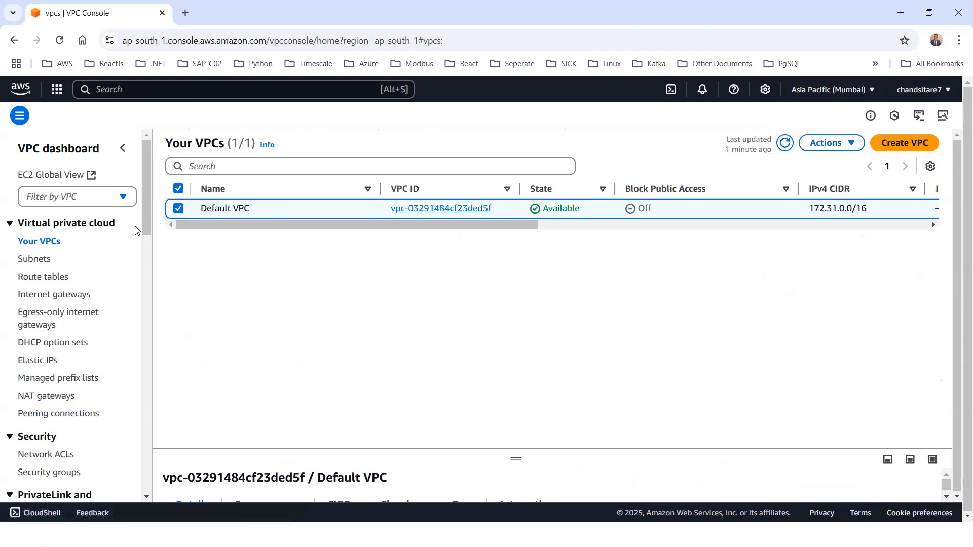
click(905, 144)
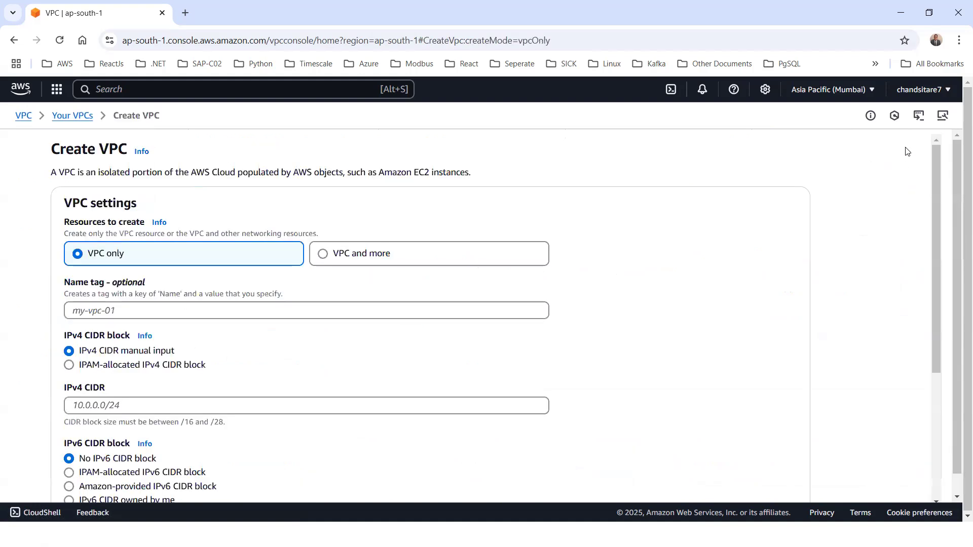
scroll(111, 213, down, 1)
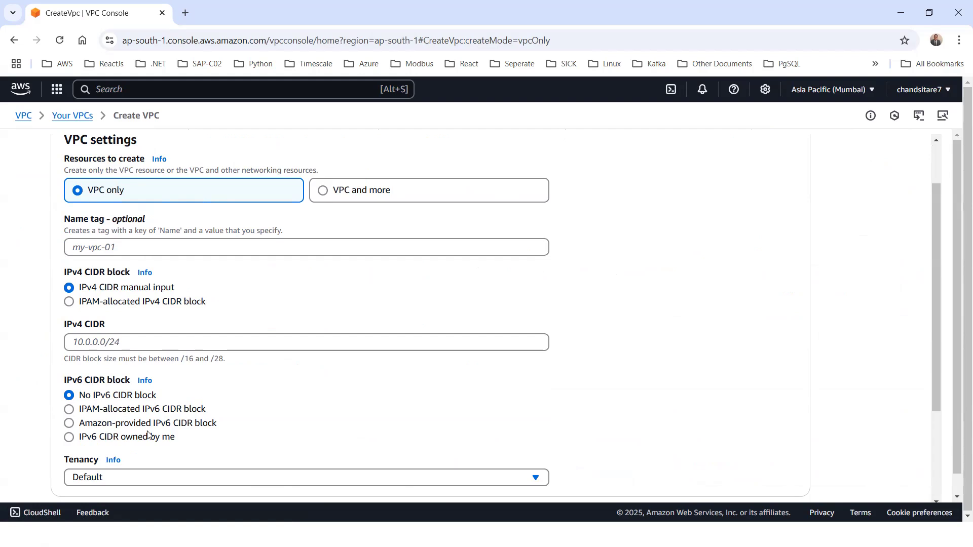
Choose VPC and more and examine the preview of subnets, route tables and network connections with their details shown
click(322, 192)
drag(403, 495, 613, 485)
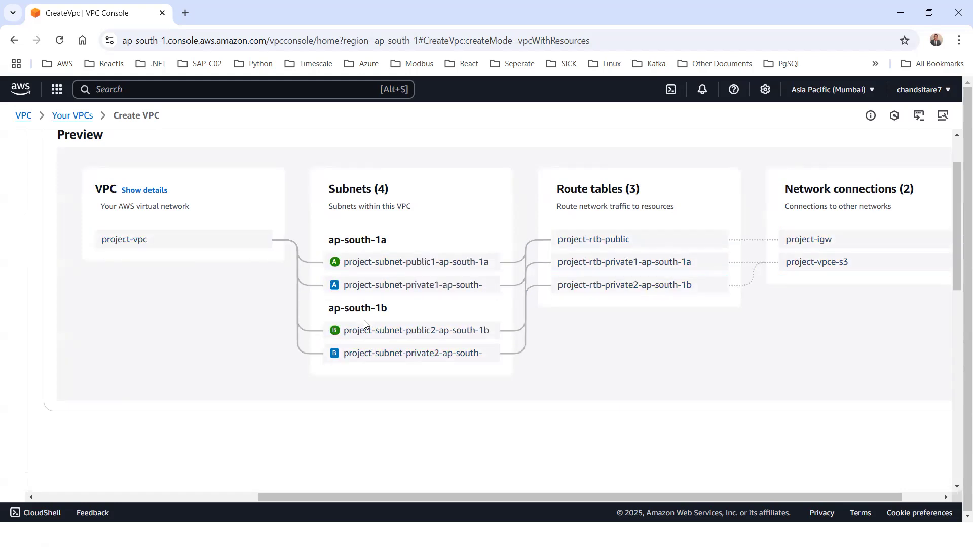
click(361, 335)
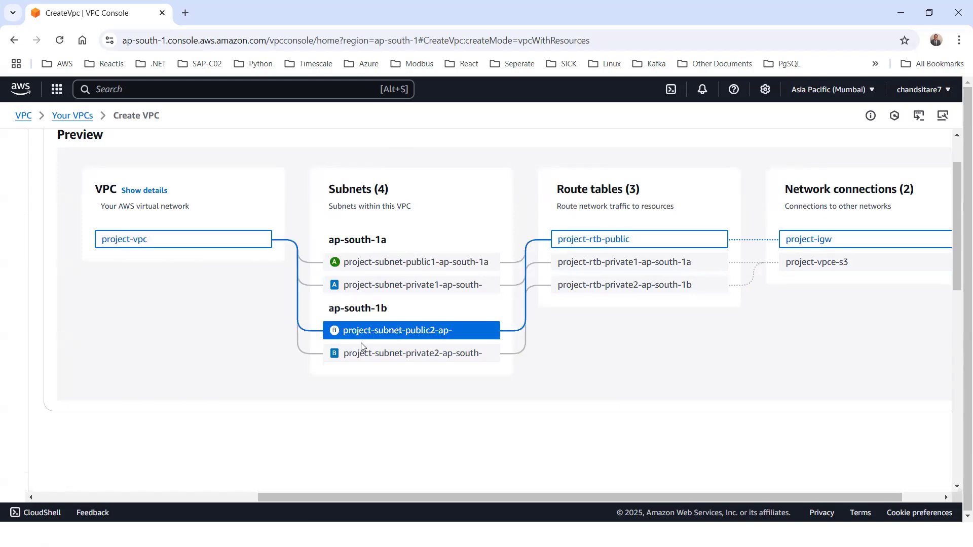
click(382, 270)
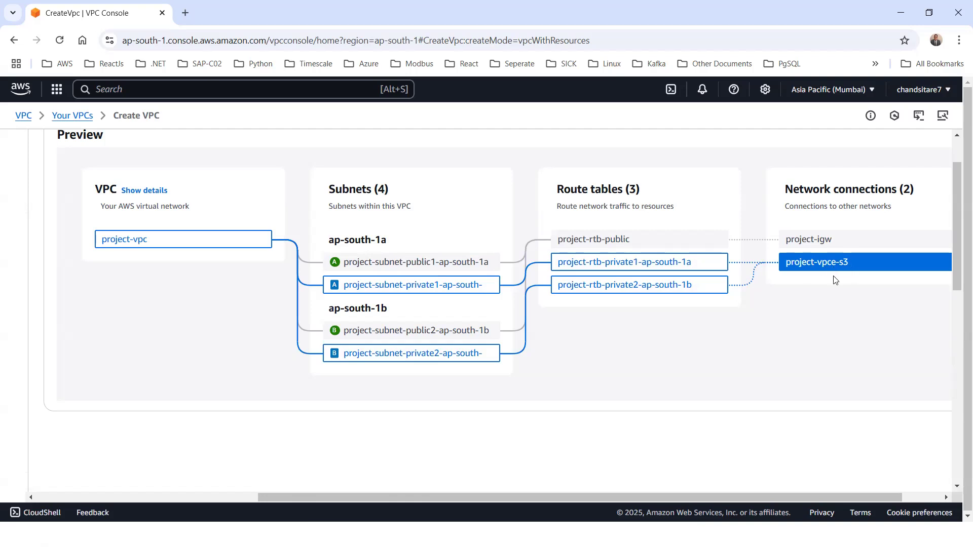
drag(778, 495, 870, 484)
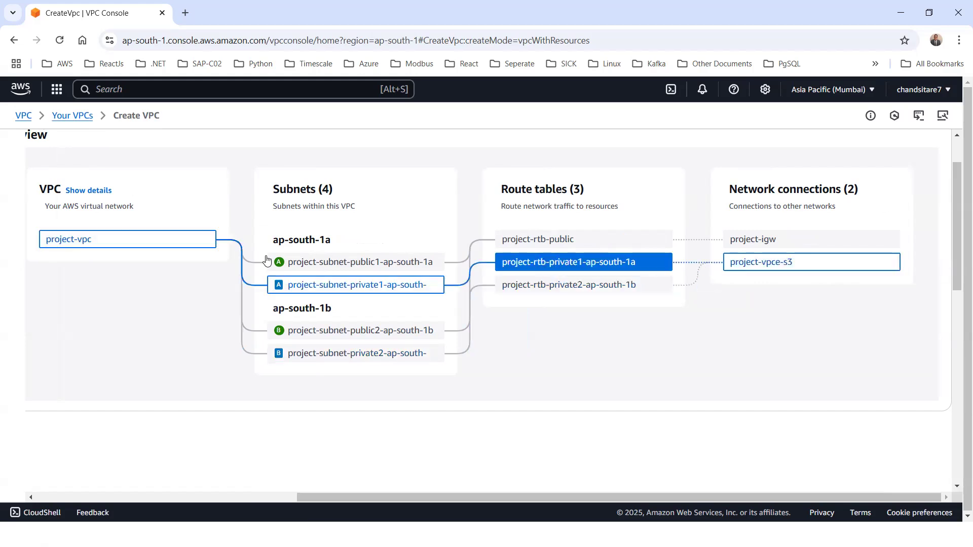
click(97, 191)
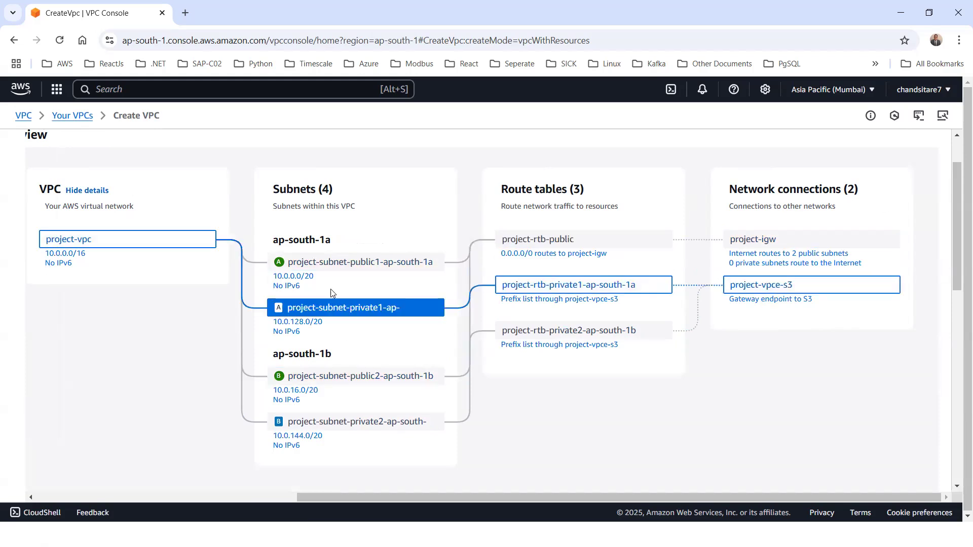
scroll(336, 283, down, 1)
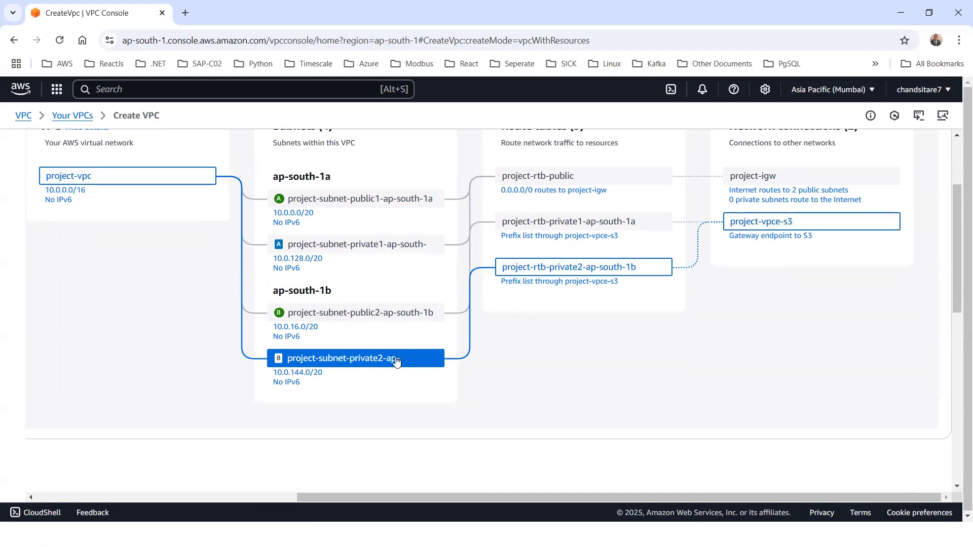
scroll(388, 313, up, 3)
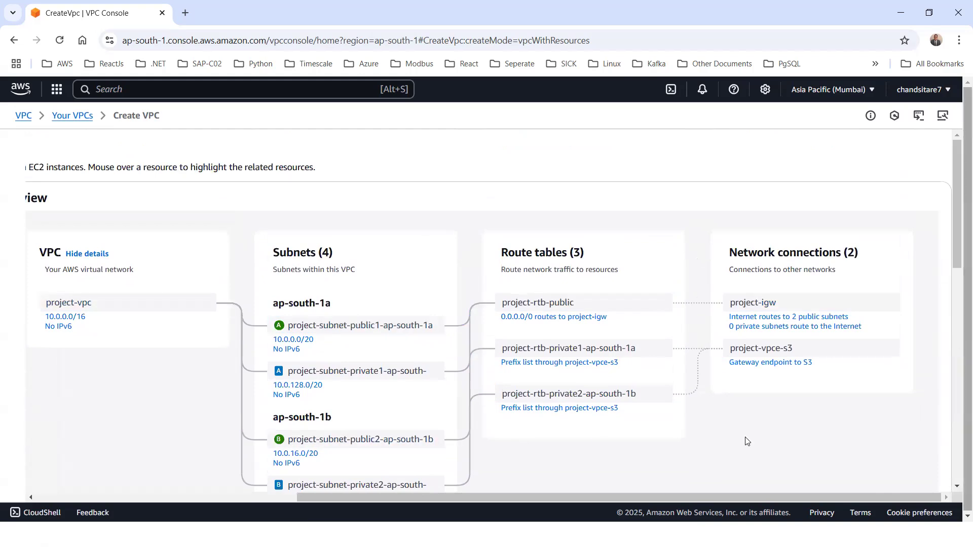
drag(314, 497, 35, 497)
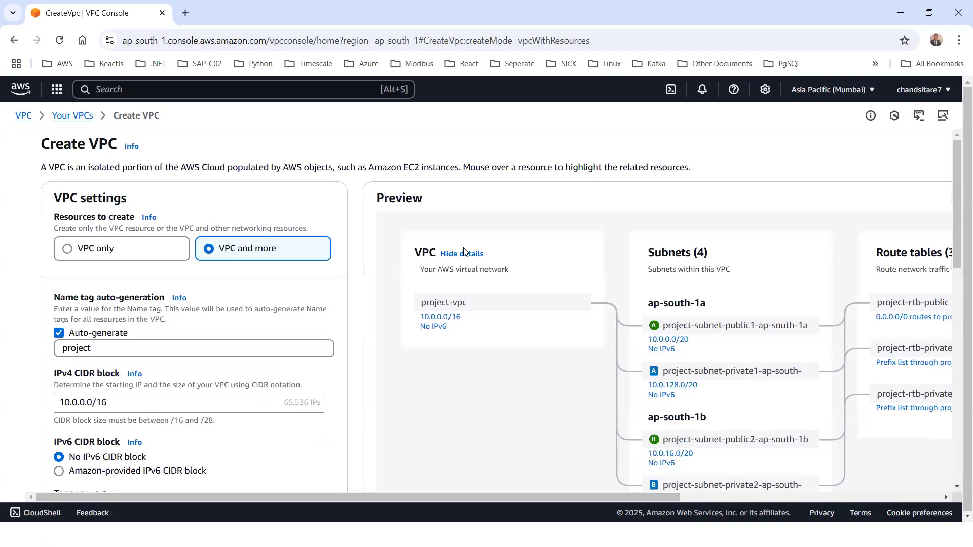
scroll(464, 252, down, 1)
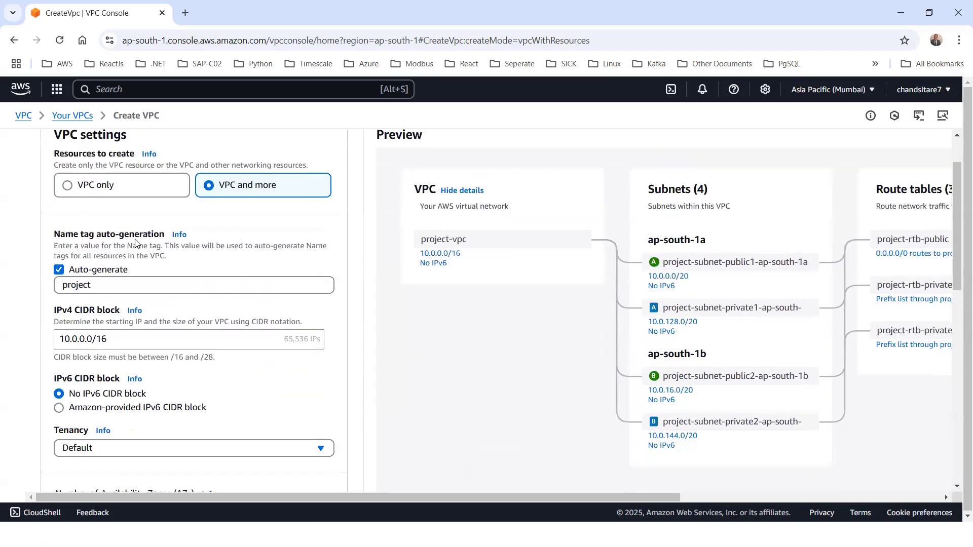
Switch the resources to create back to VPC only and enter mycustomvpc as the name tag
click(70, 188)
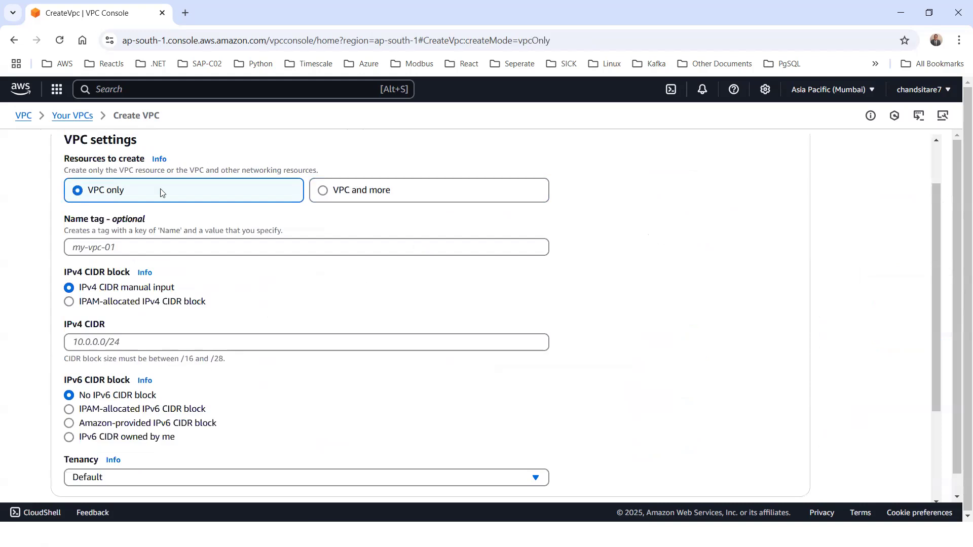
click(146, 248)
text(mycu)
text(st)
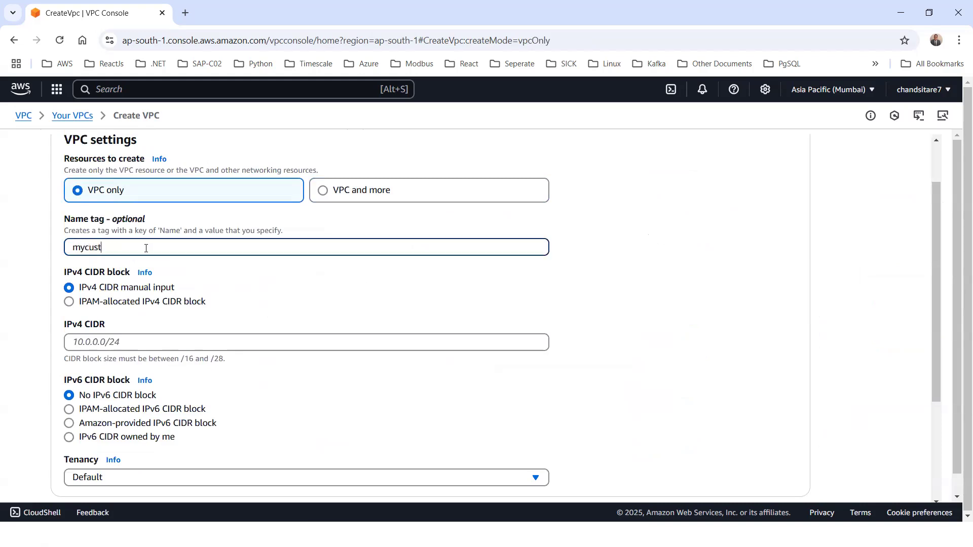
text(omevpc)
scroll(221, 268, down, 1)
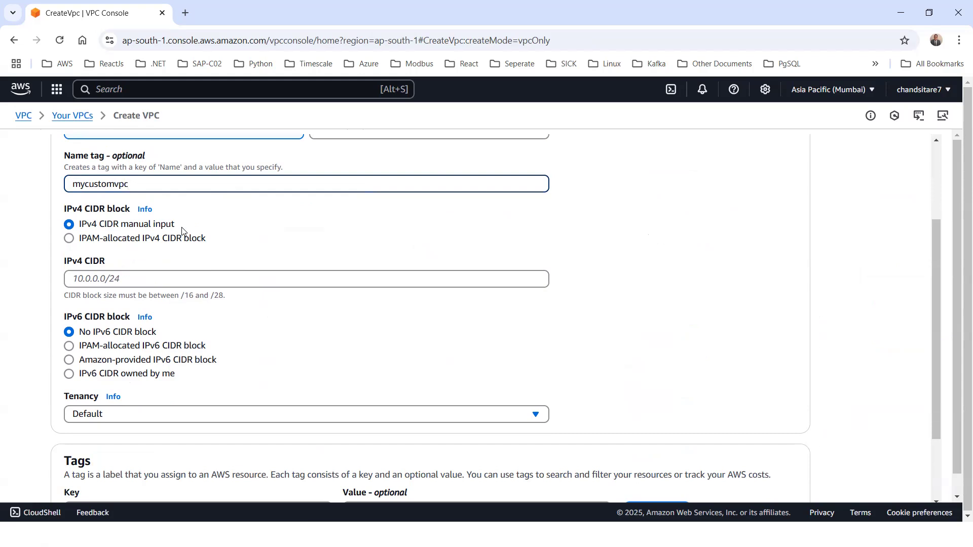
Set the new VPC's IPv4 CIDR to 10.0.0.0/16 and choose Default tenancy
click(121, 279)
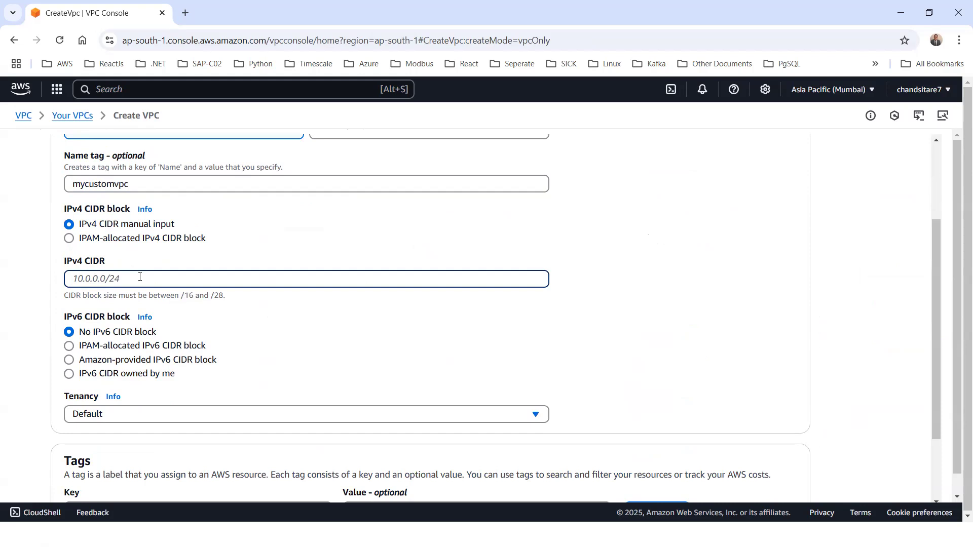
text(10.0.0.0/16)
click(241, 310)
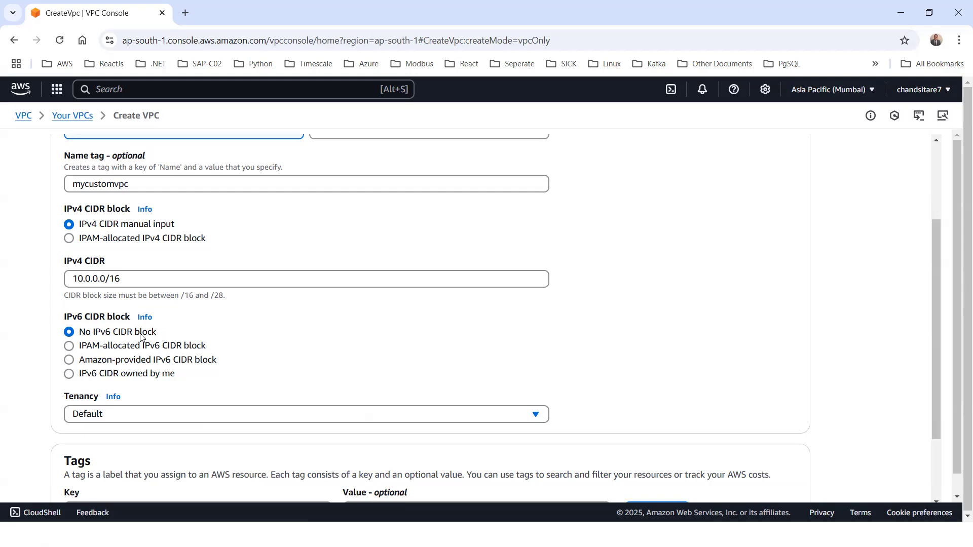
scroll(156, 345, down, 1)
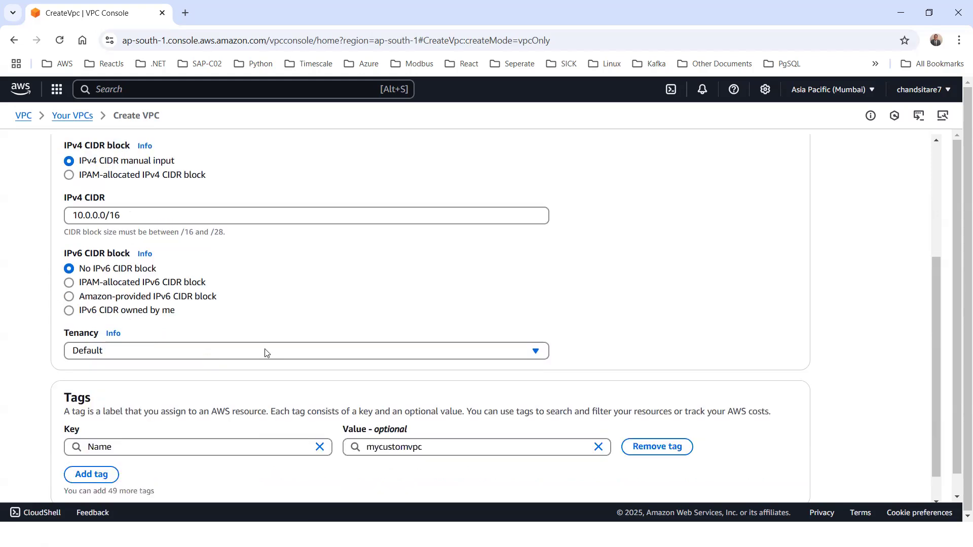
click(146, 356)
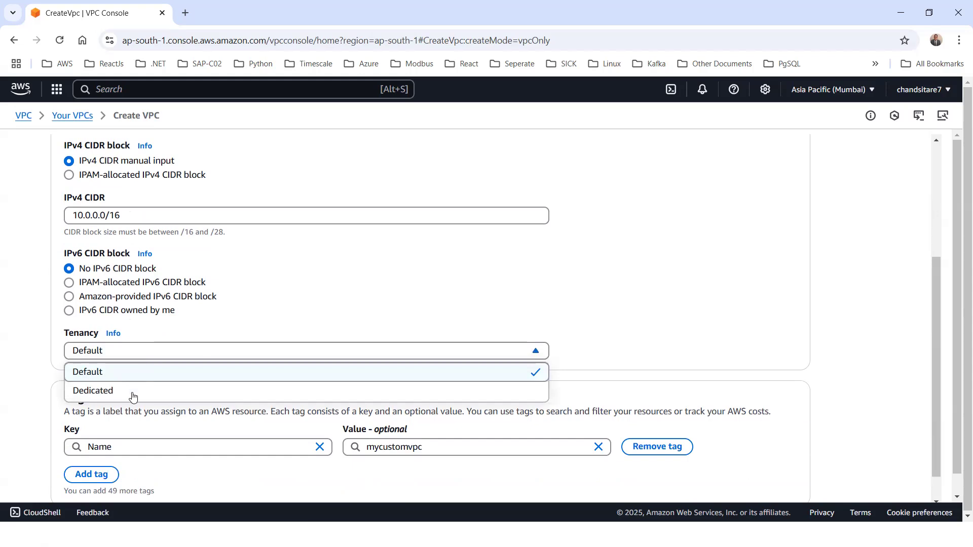
click(97, 374)
scroll(215, 331, down, 1)
scroll(195, 361, down, 1)
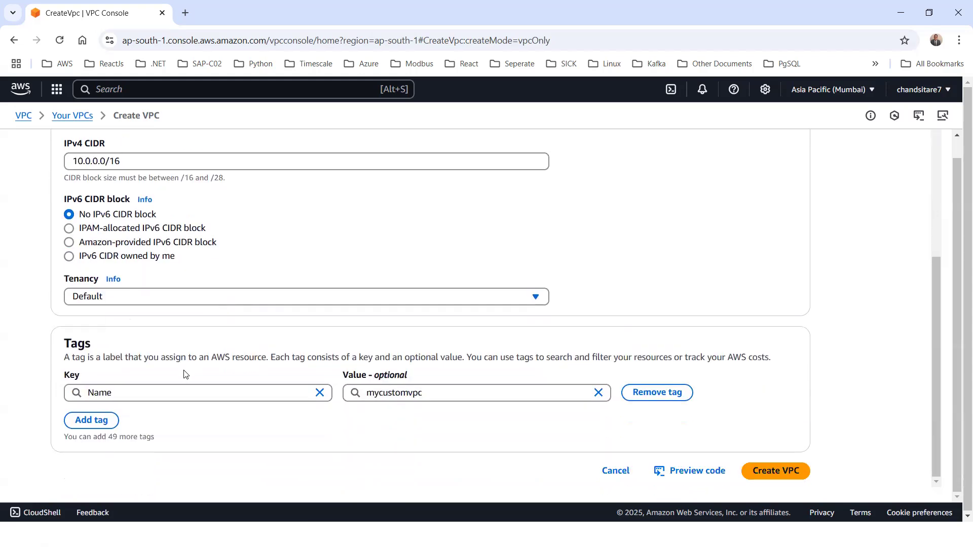
Change the existing Name tag to the key Purpose with the value Training
click(245, 395)
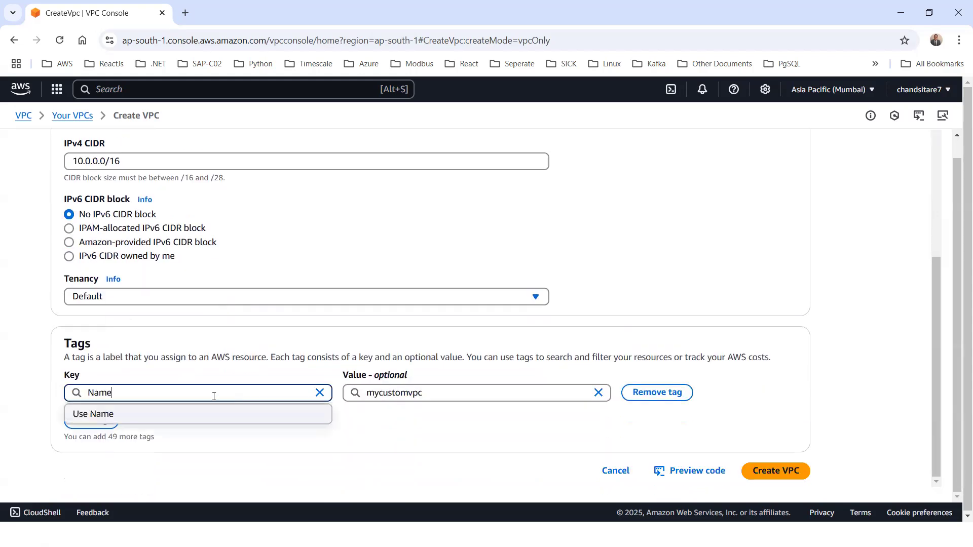
drag(130, 394, 25, 396)
text(Purpose)
key(Tab)
scroll(367, 484, up, 1)
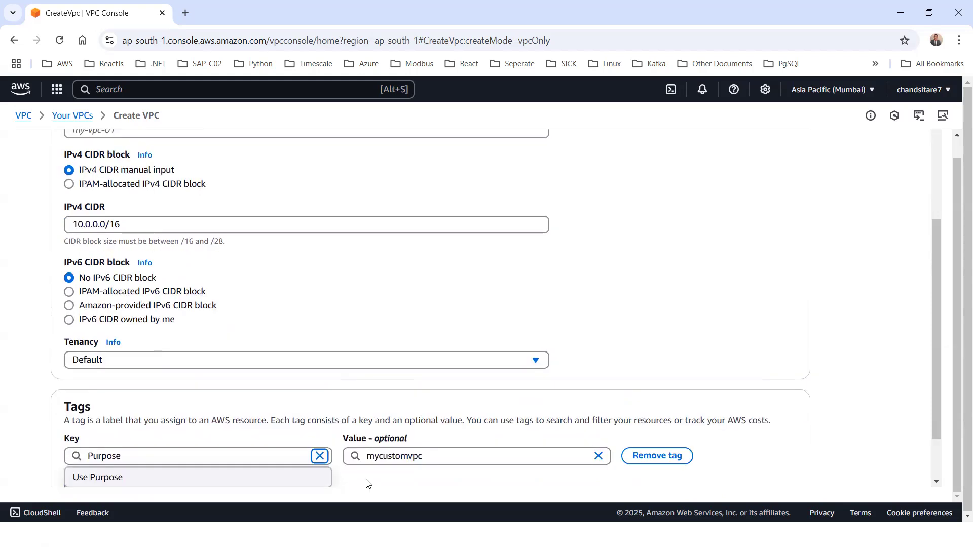
drag(420, 457, 293, 454)
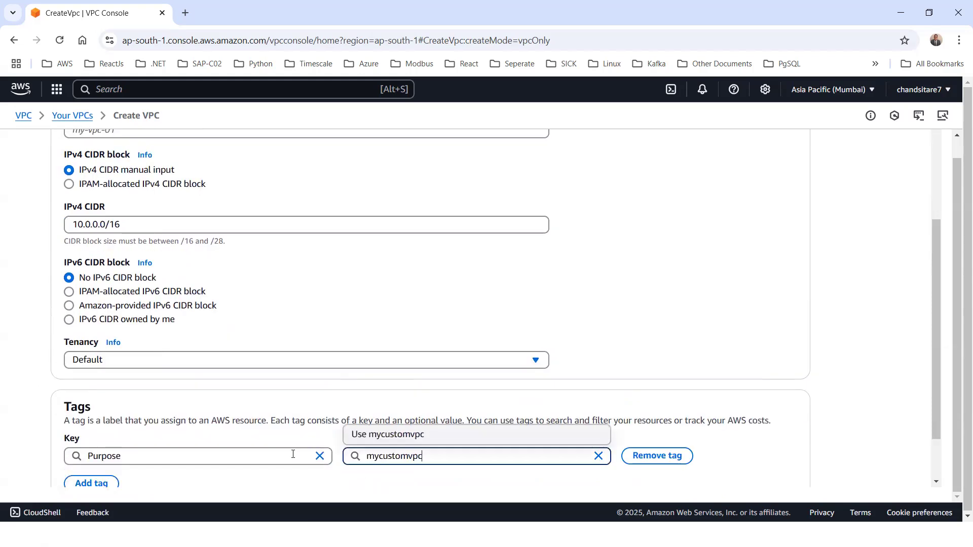
key(ctrl+a)
text(Training)
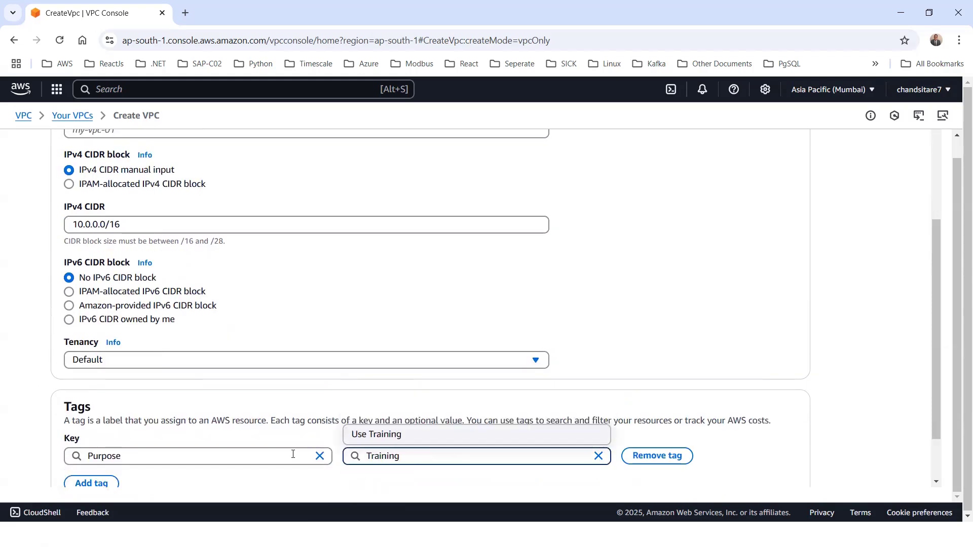
click(434, 476)
scroll(234, 467, down, 1)
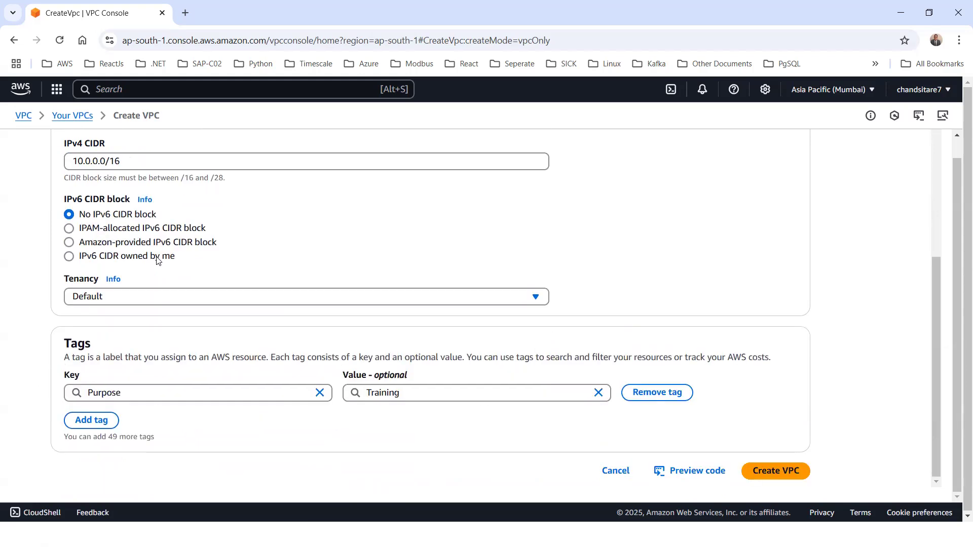
Enter mycustomvpc as the VPC's name tag again and review the resulting tags and settings
scroll(157, 256, up, 5)
scroll(168, 238, down, 1)
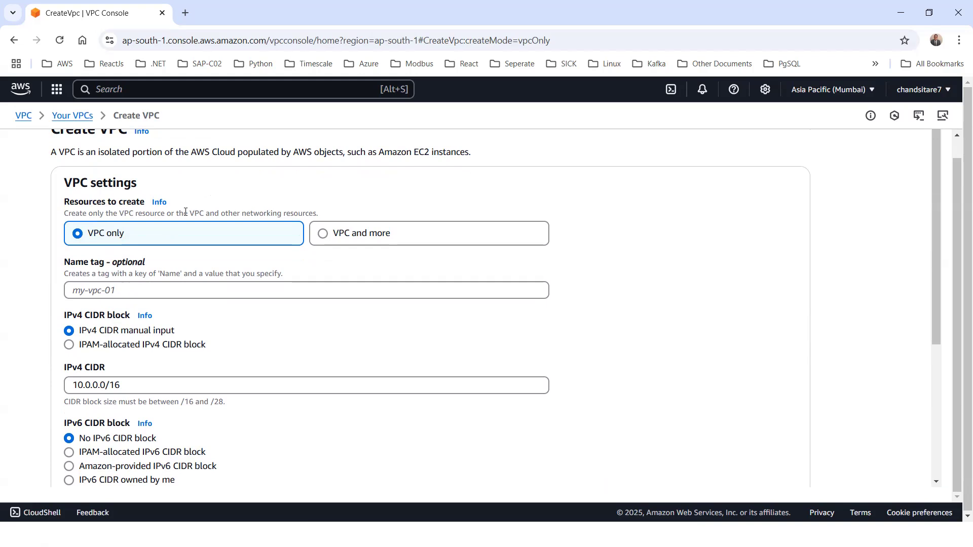
scroll(155, 289, down, 1)
click(122, 225)
text(mycustomer)
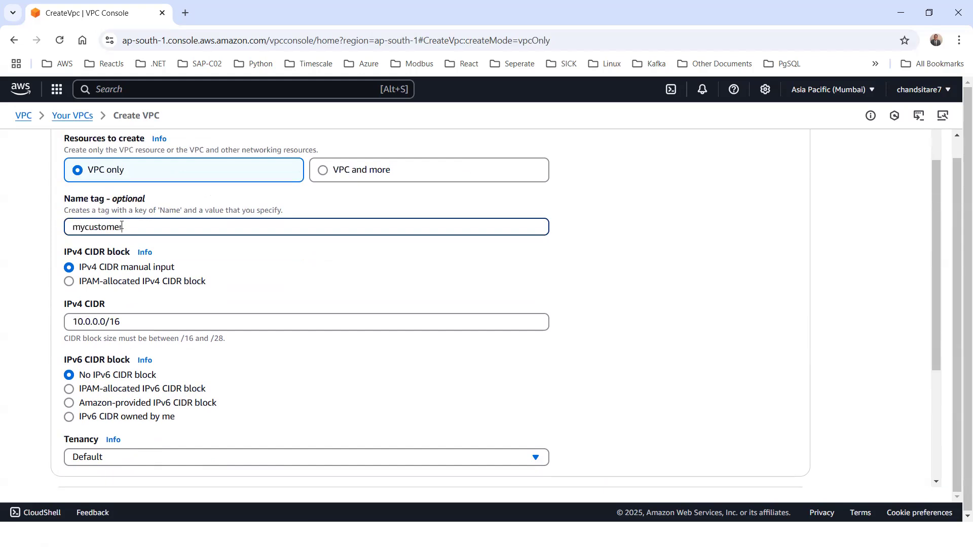
key(BackSpace)
key(BackSpace)
text(vpx)
key(BackSpace)
text(c)
scroll(200, 244, down, 4)
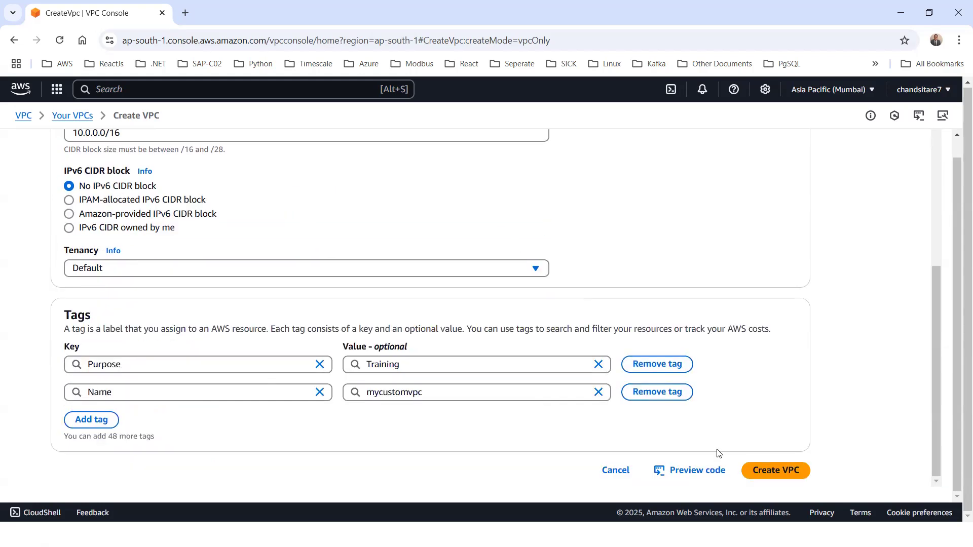
scroll(526, 284, up, 5)
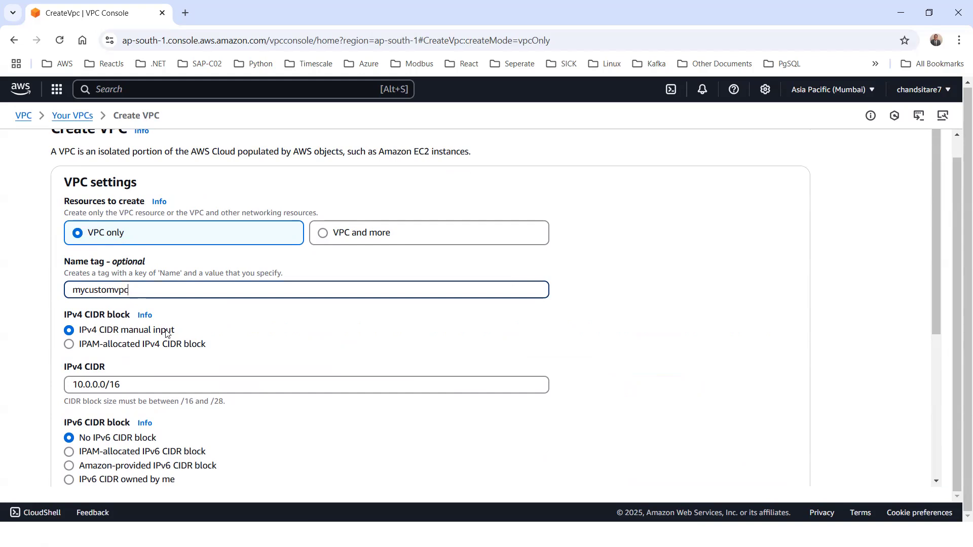
Review the VPC settings and tags and create the VPC
scroll(167, 333, down, 2)
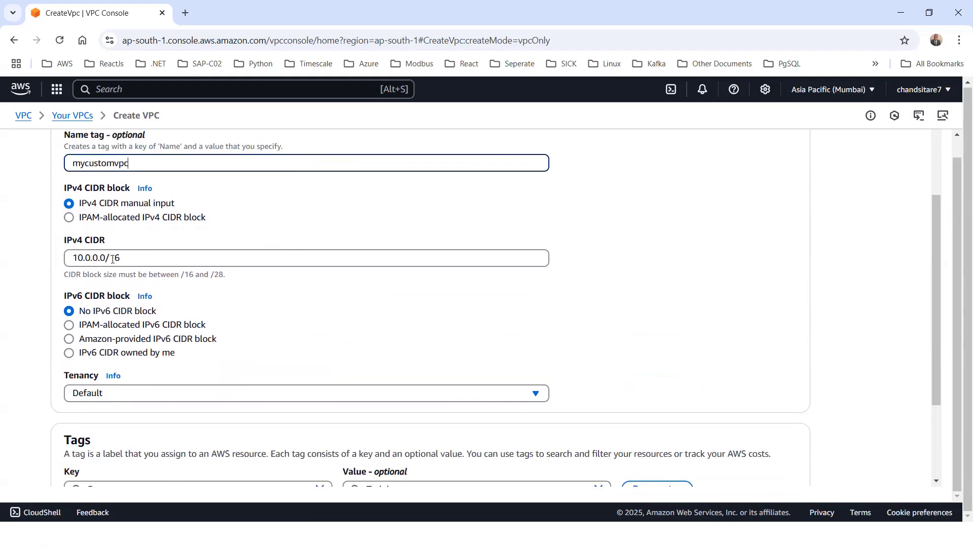
scroll(78, 256, down, 1)
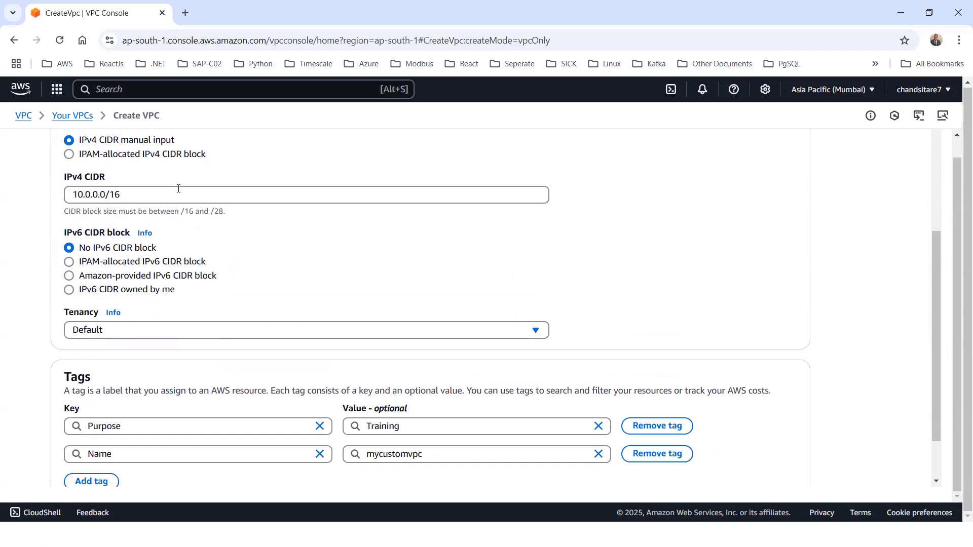
scroll(182, 250, down, 1)
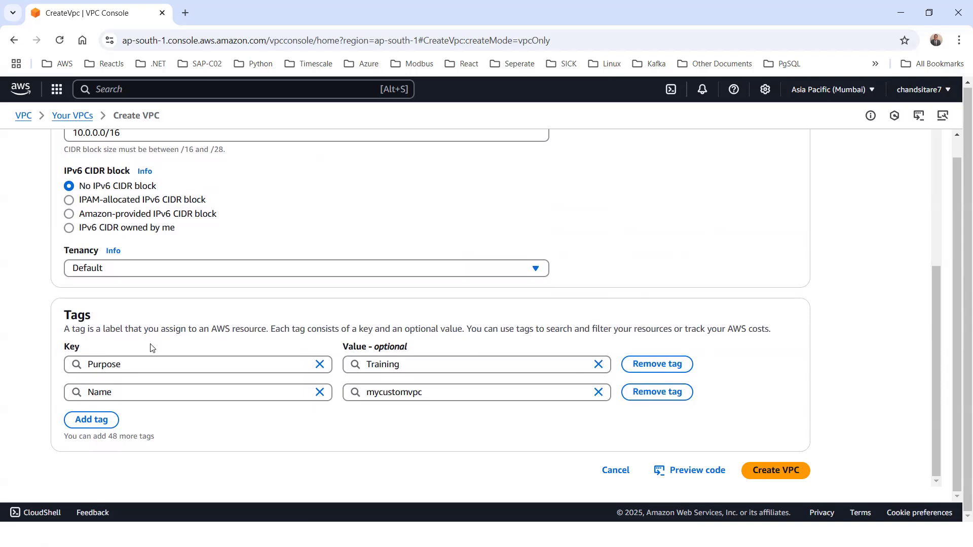
click(779, 474)
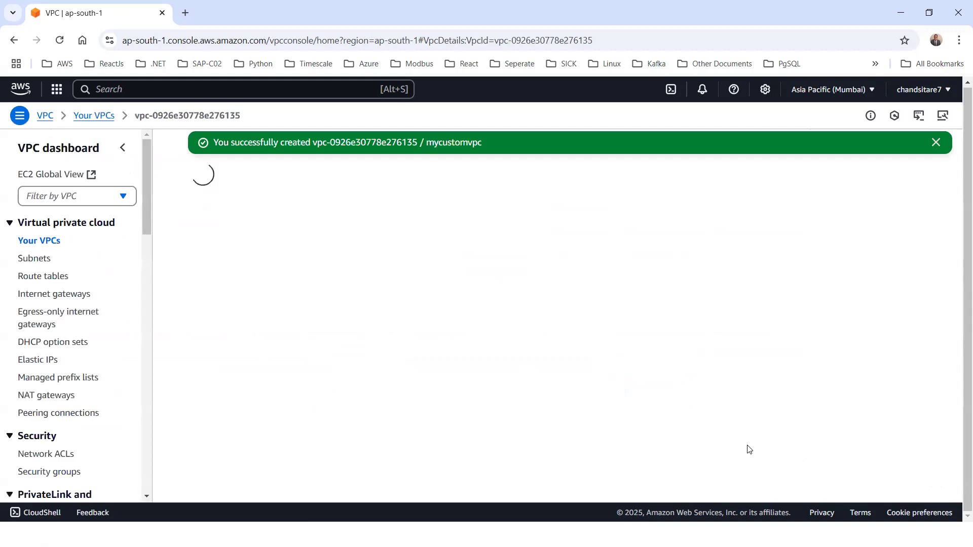
Examine the new VPC's details and look across its resource map, including subnets, route tables and network connections
scroll(748, 449, down, 2)
scroll(703, 410, up, 2)
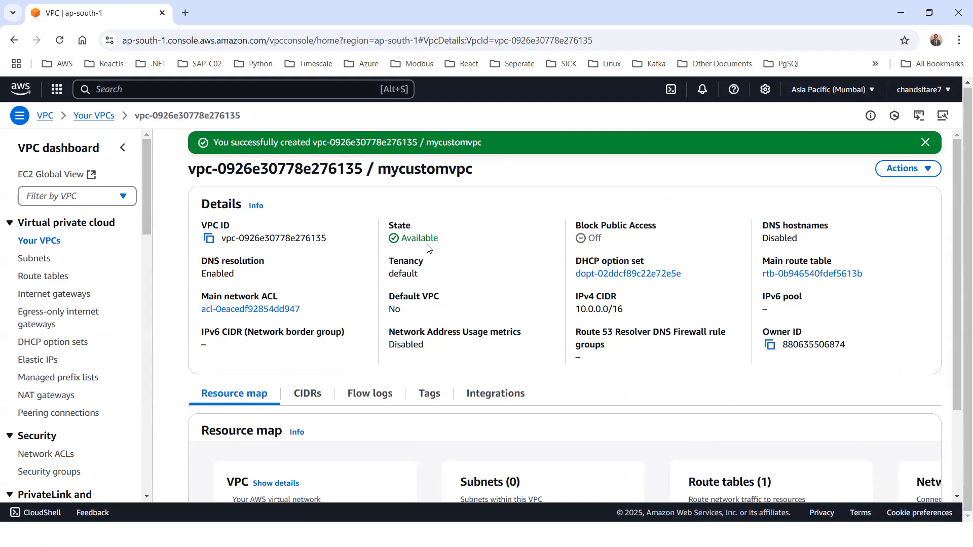
scroll(373, 319, down, 2)
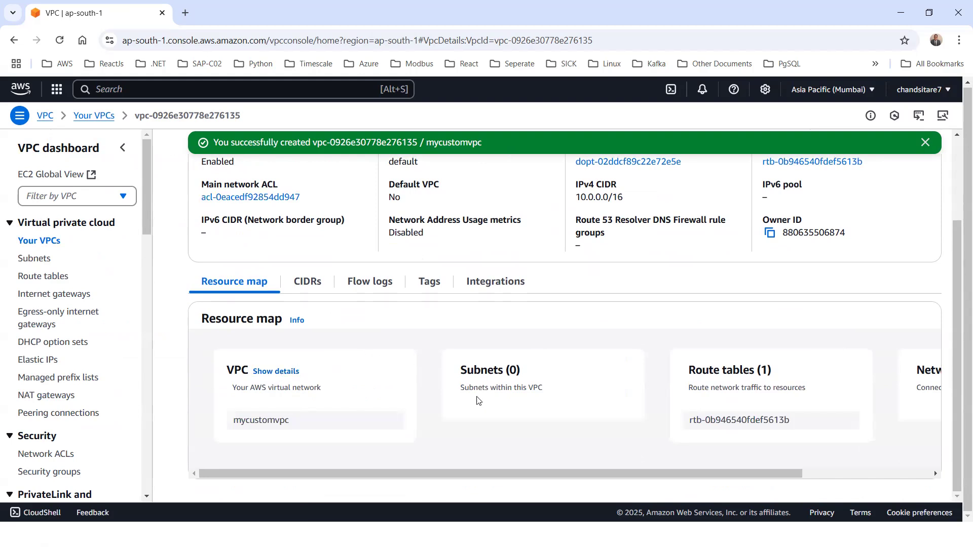
drag(726, 475, 875, 468)
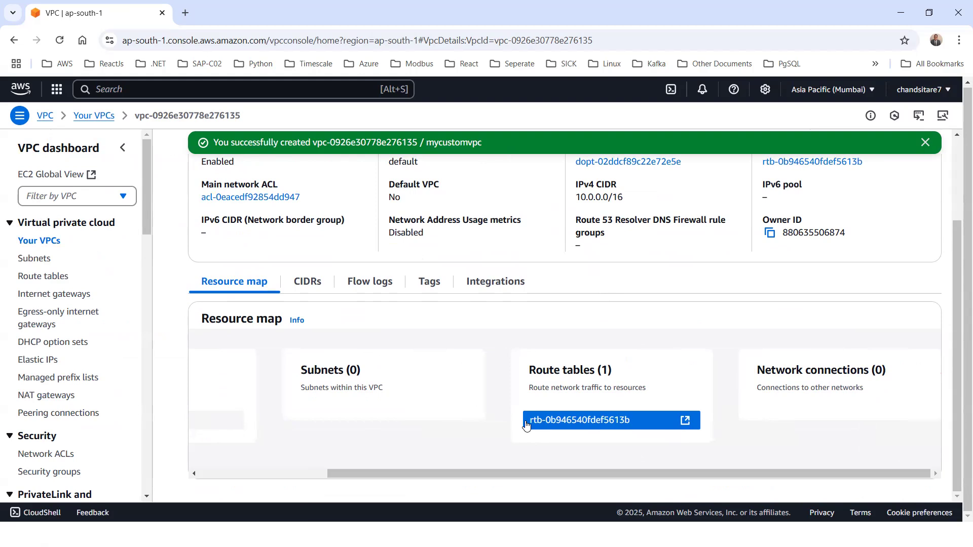
drag(605, 473, 467, 421)
scroll(570, 387, right, 3)
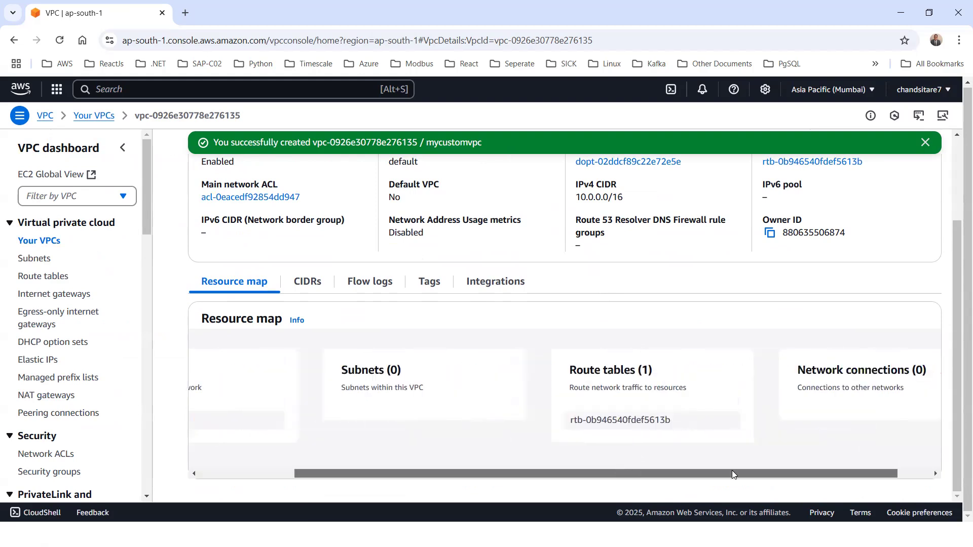
drag(367, 473, 226, 473)
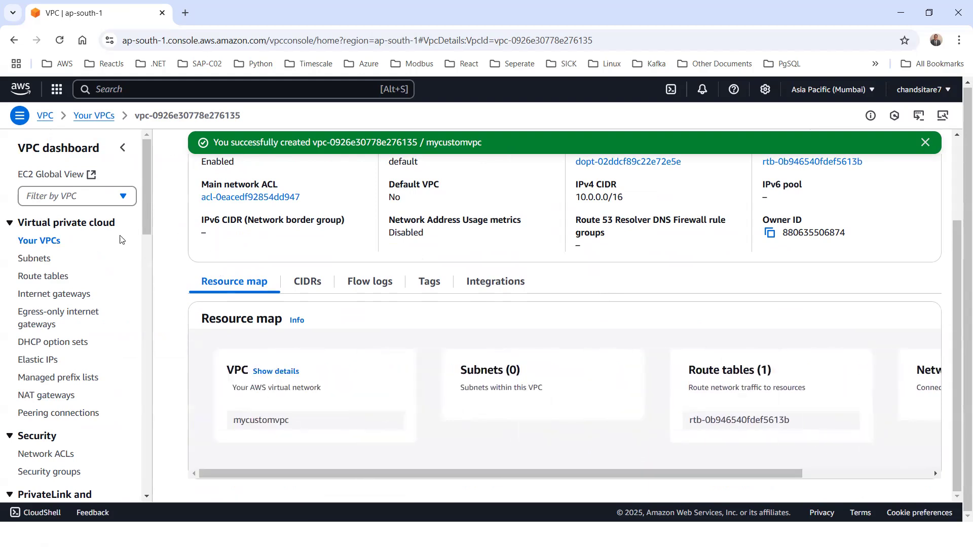
Switch to the PowerPoint slide show to check the list of setup steps and return to the VPC console
key(alt+Tab)
key(Tab)
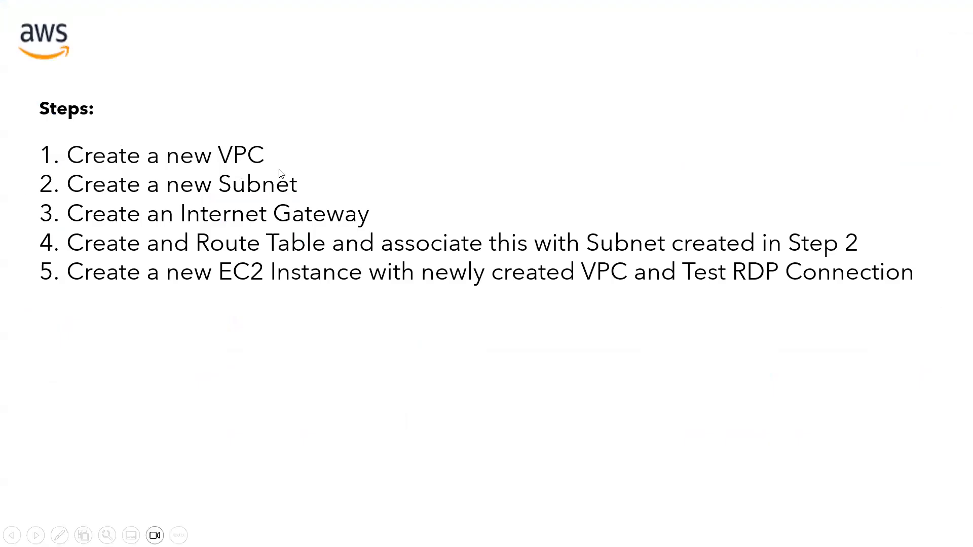
key(alt+Tab)
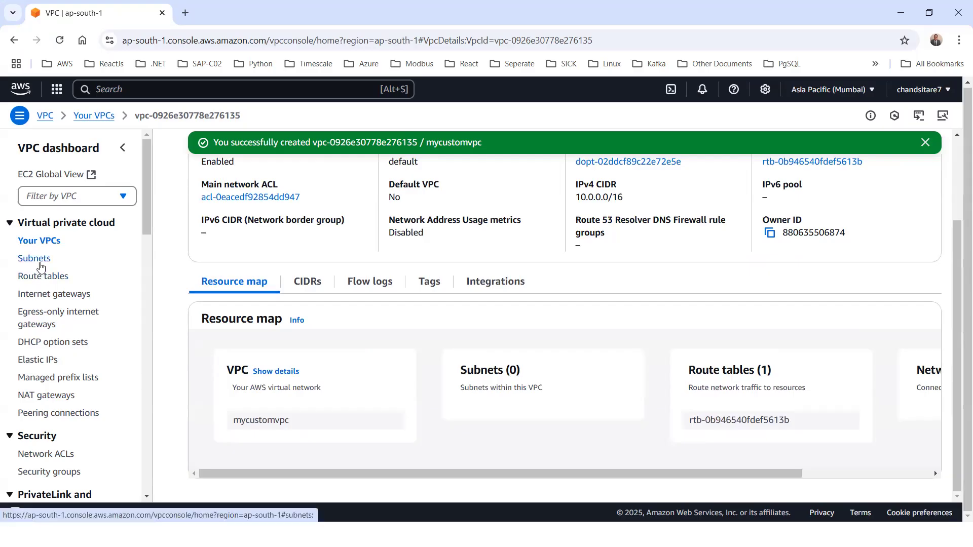
Open the list of subnets and look through all columns of the existing subnets
click(40, 261)
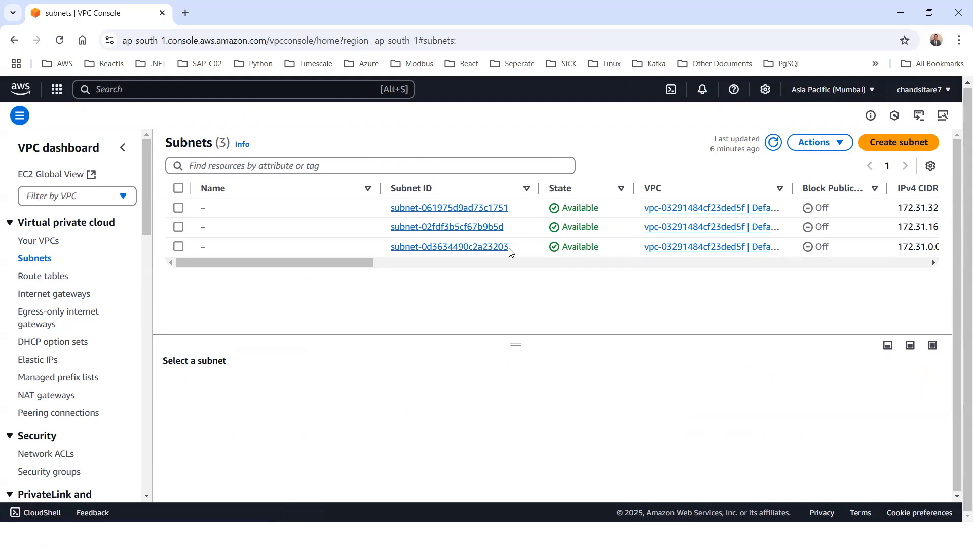
drag(354, 264, 736, 269)
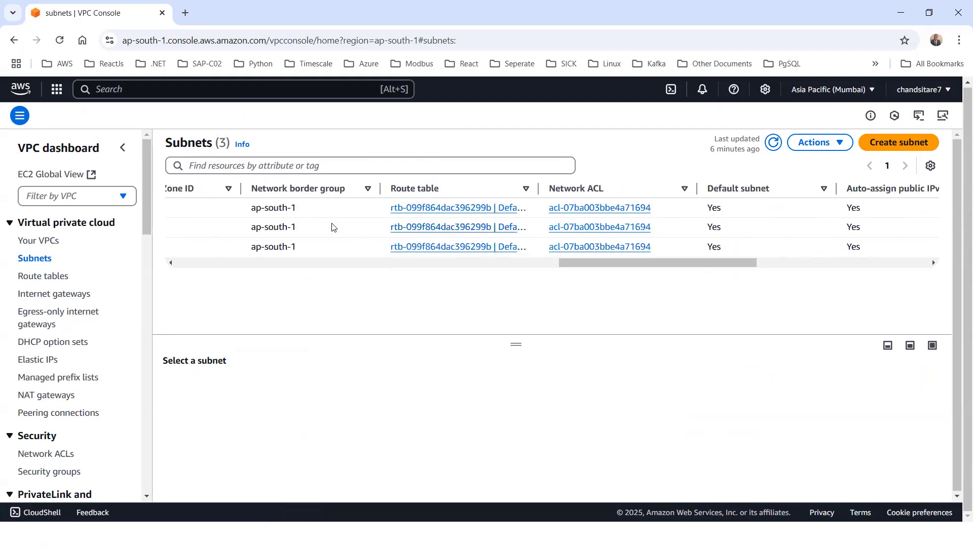
drag(582, 263, 707, 265)
drag(623, 268, 207, 245)
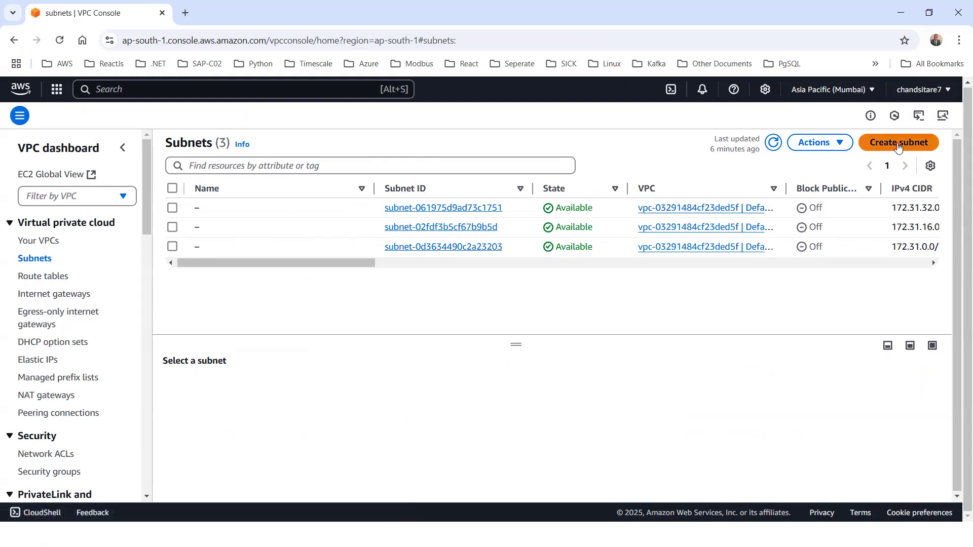
Consult the AWS VPC Components diagram in the PowerPoint slide show and return to the subnets page in Chrome
key(alt+Tab)
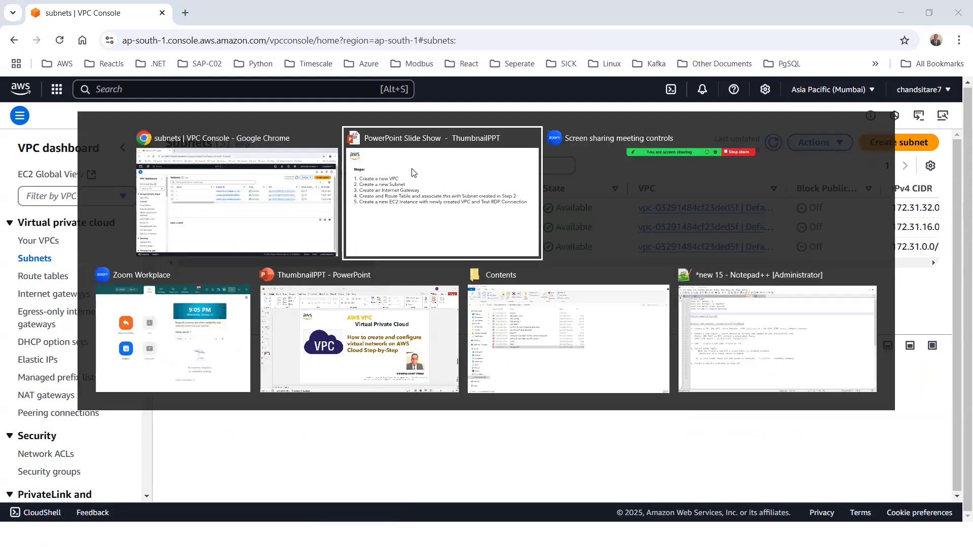
key(Left)
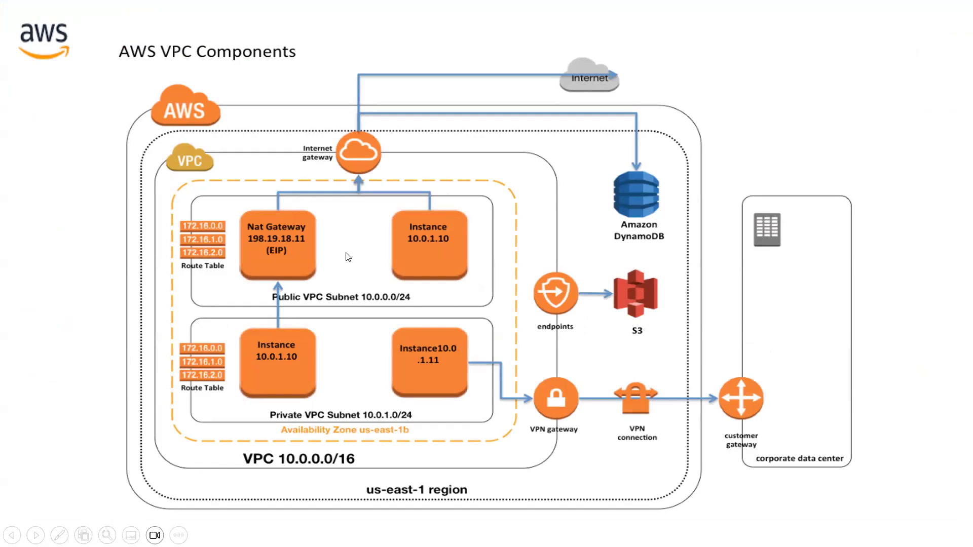
key(alt+Tab)
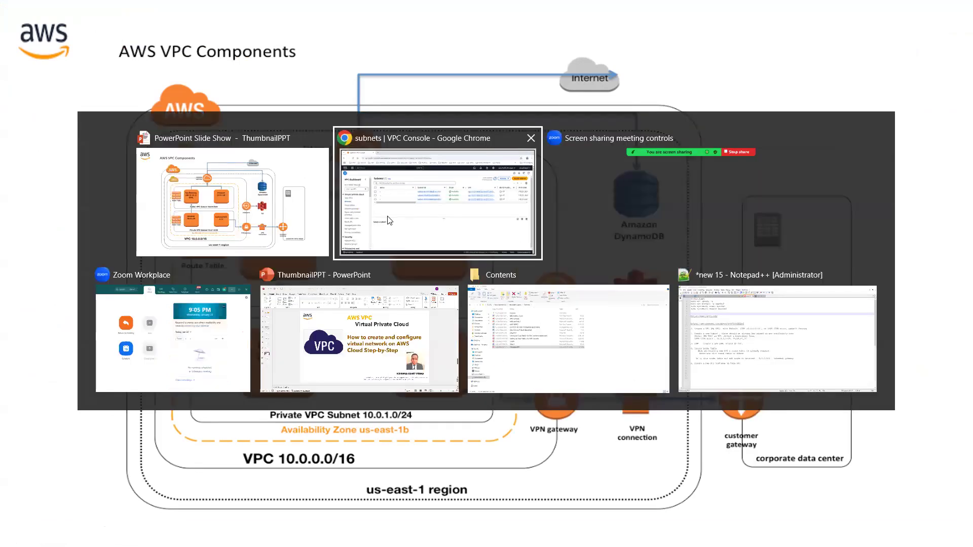
click(389, 220)
Start creating a new subnet and select mycustomvpc as its VPC
click(899, 144)
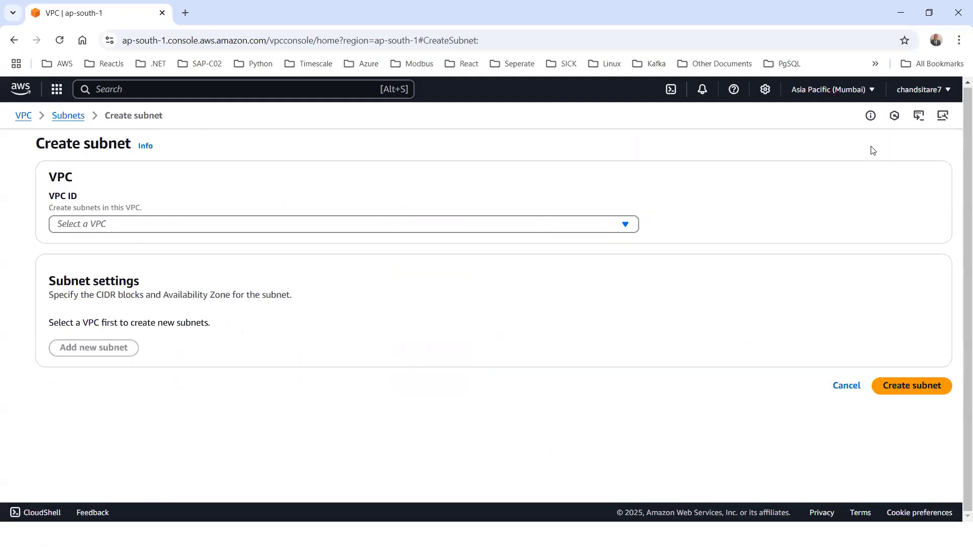
click(100, 224)
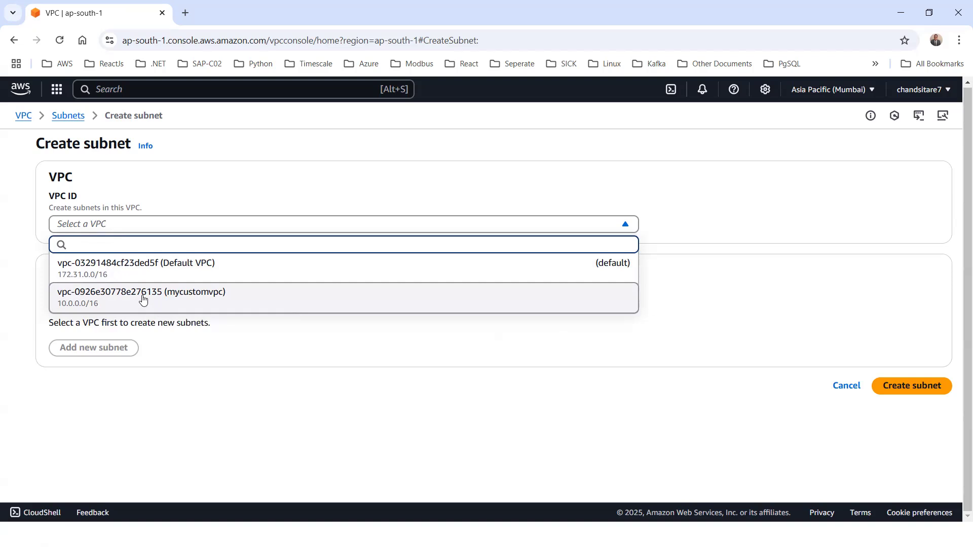
click(196, 303)
scroll(302, 250, down, 4)
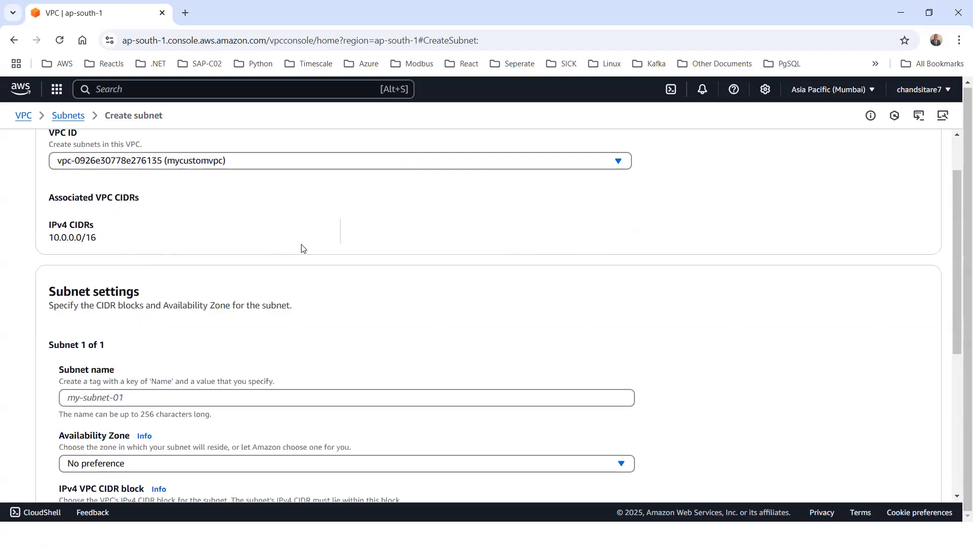
scroll(79, 199, up, 3)
scroll(228, 246, down, 3)
Name the subnet mycustomsubnet and place it in the Asia Pacific (Mumbai) / ap-south-1a Availability Zone
click(132, 269)
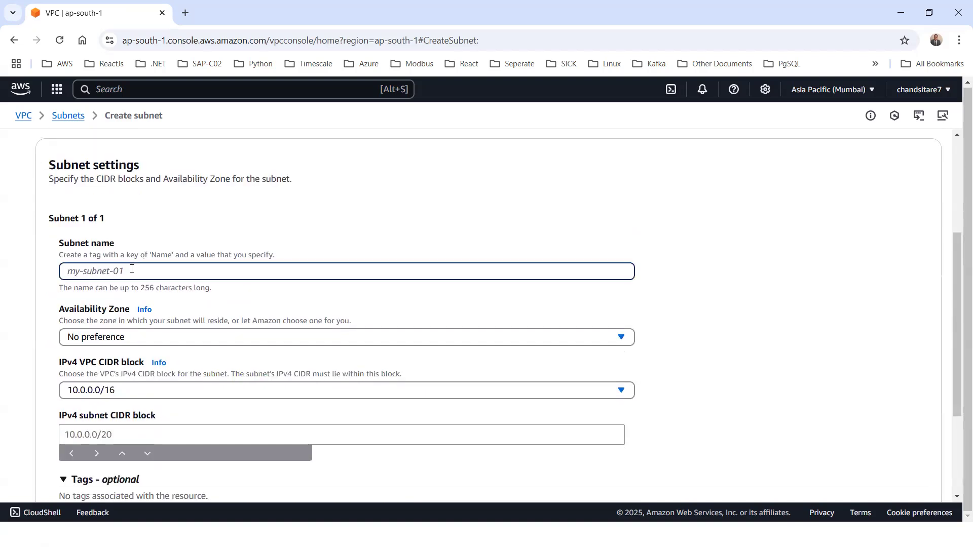
text(mycust)
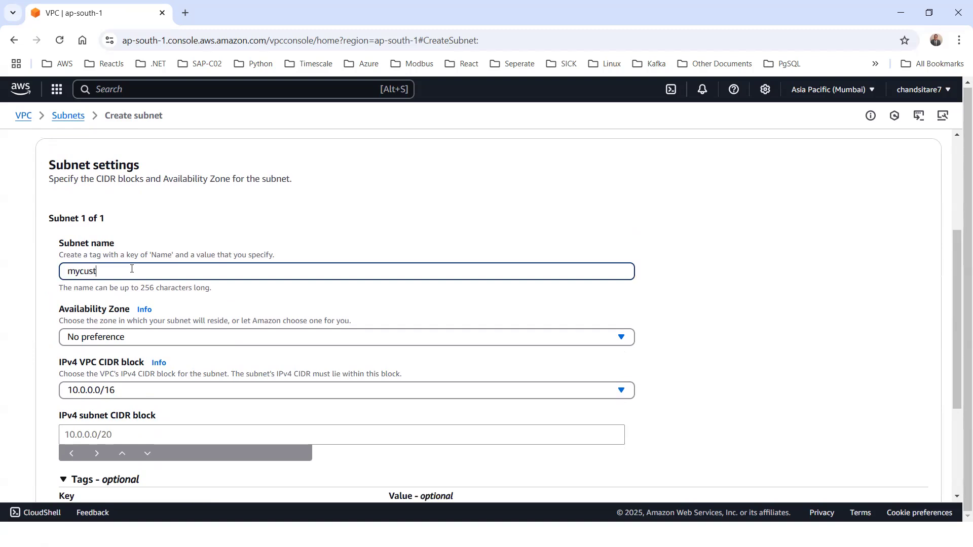
text(omsubnet)
scroll(132, 269, down, 1)
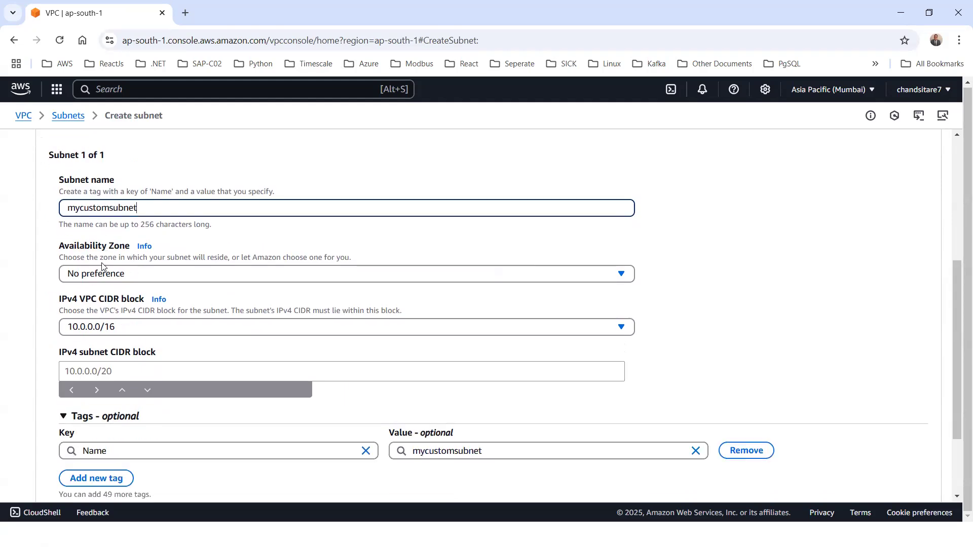
click(99, 274)
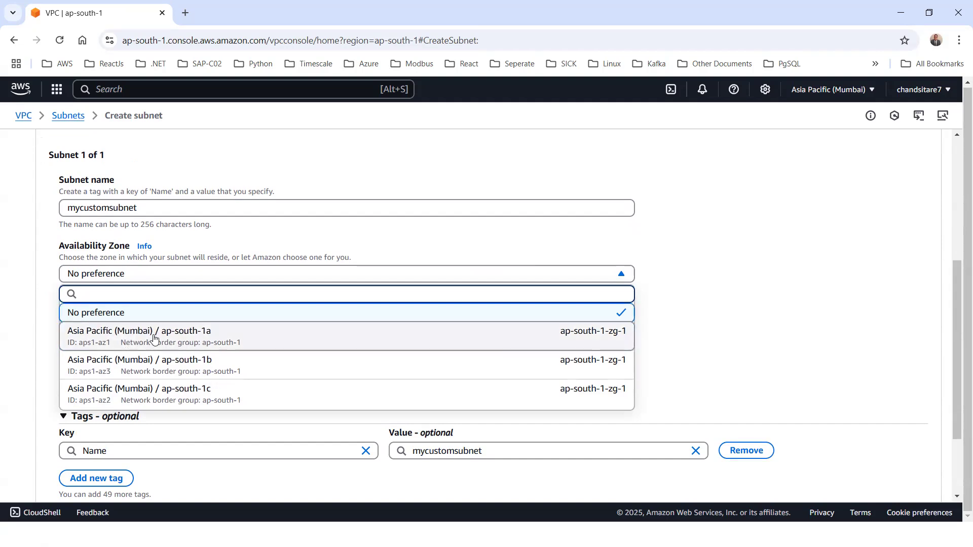
click(187, 336)
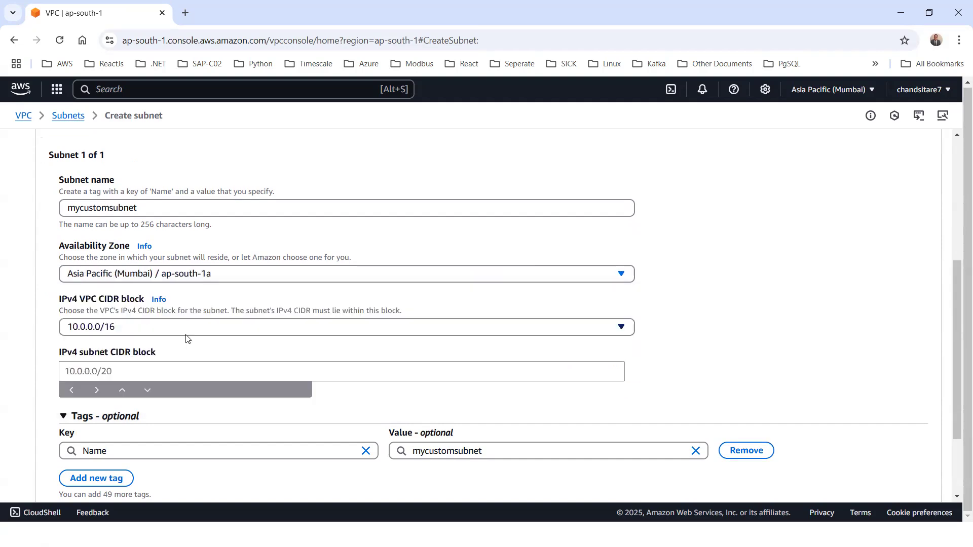
Set the IPv4 subnet CIDR block to 10.0.0.0/24
scroll(175, 306, down, 2)
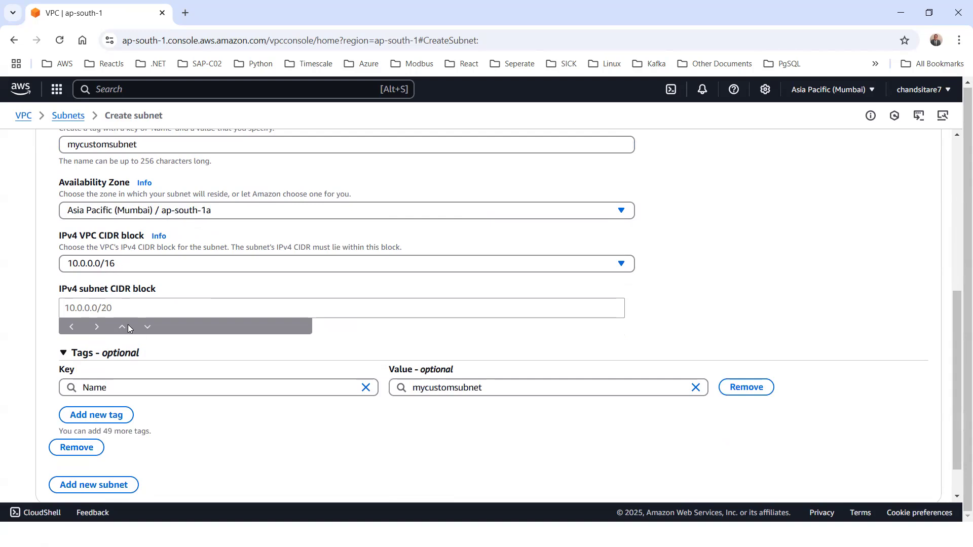
click(116, 306)
text(10.0.0)
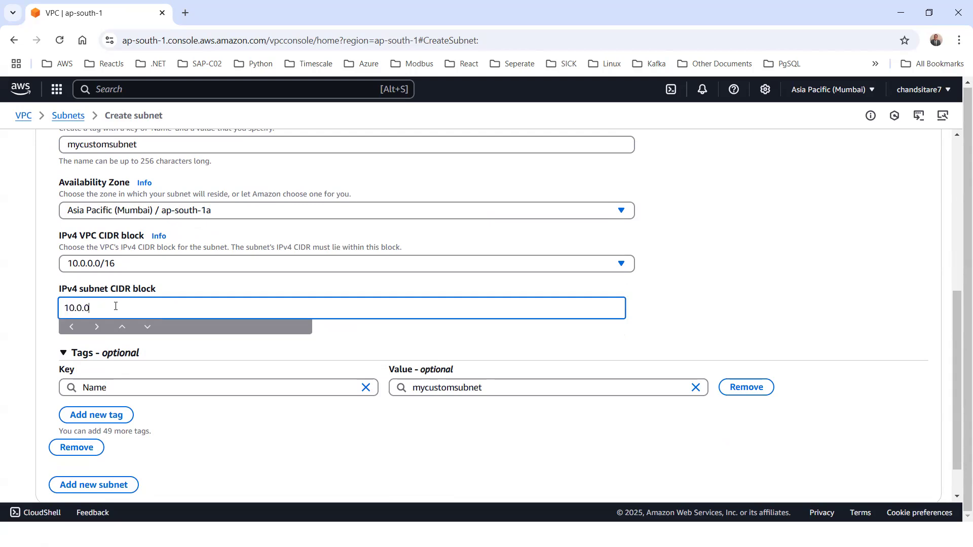
text(.0/24)
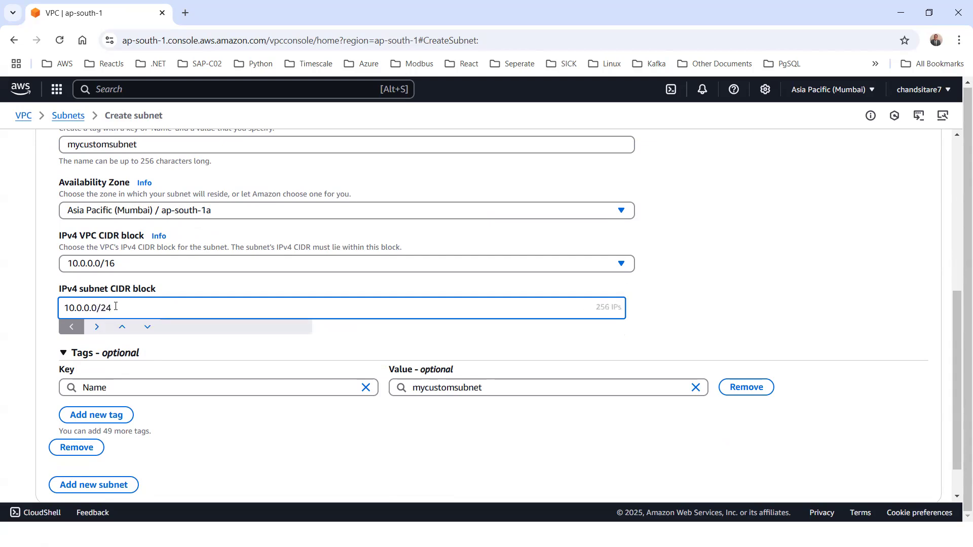
click(381, 336)
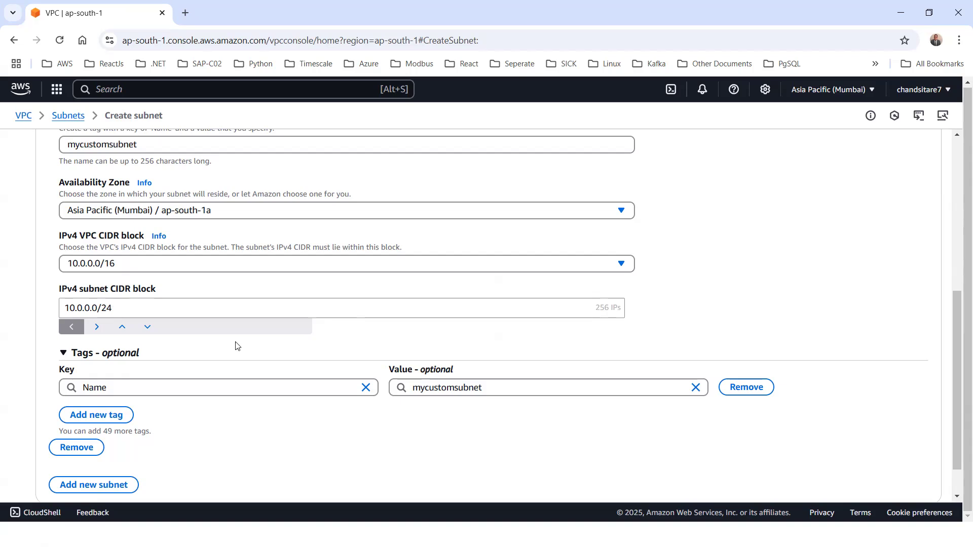
Review the subnet settings against the VPC Components diagram in the slide show and create the subnet
scroll(158, 346, down, 1)
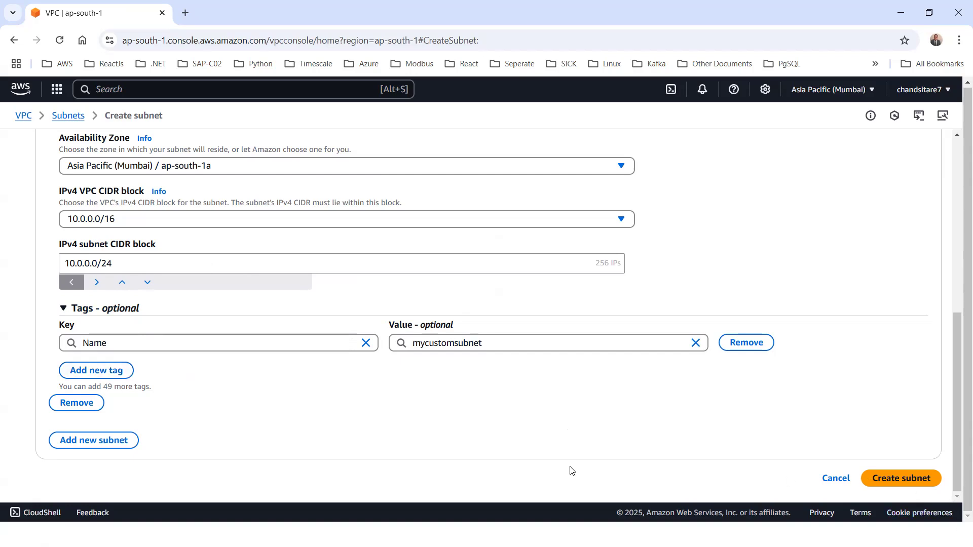
scroll(282, 252, up, 5)
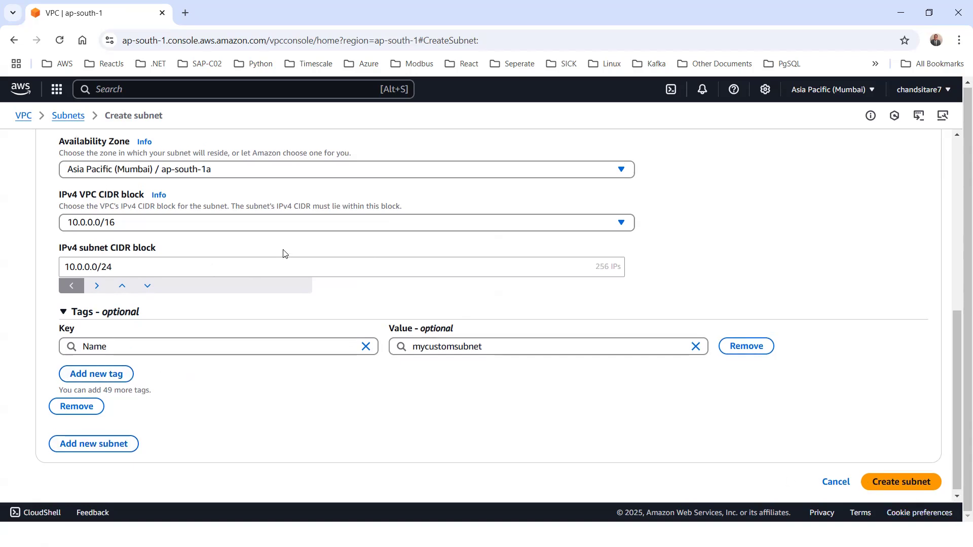
scroll(236, 250, down, 4)
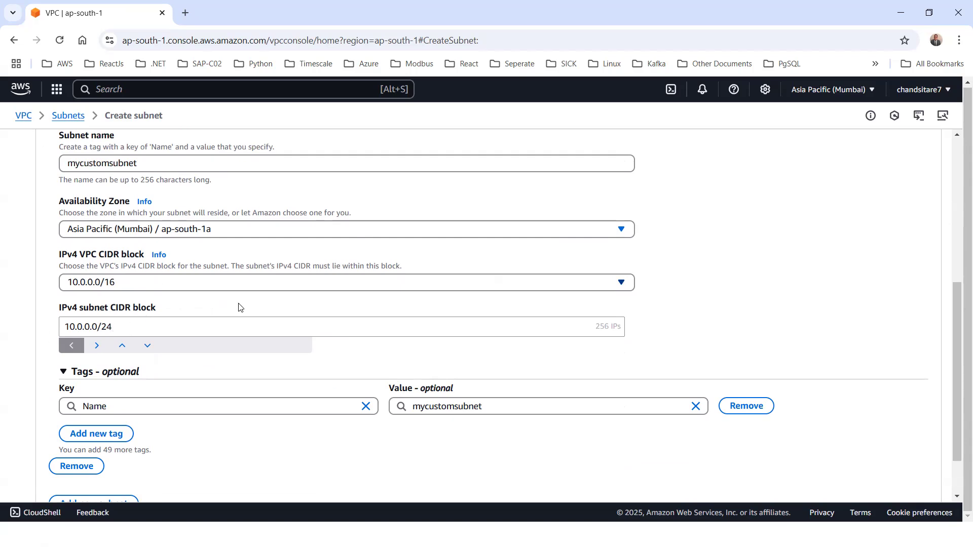
key(alt+Tab)
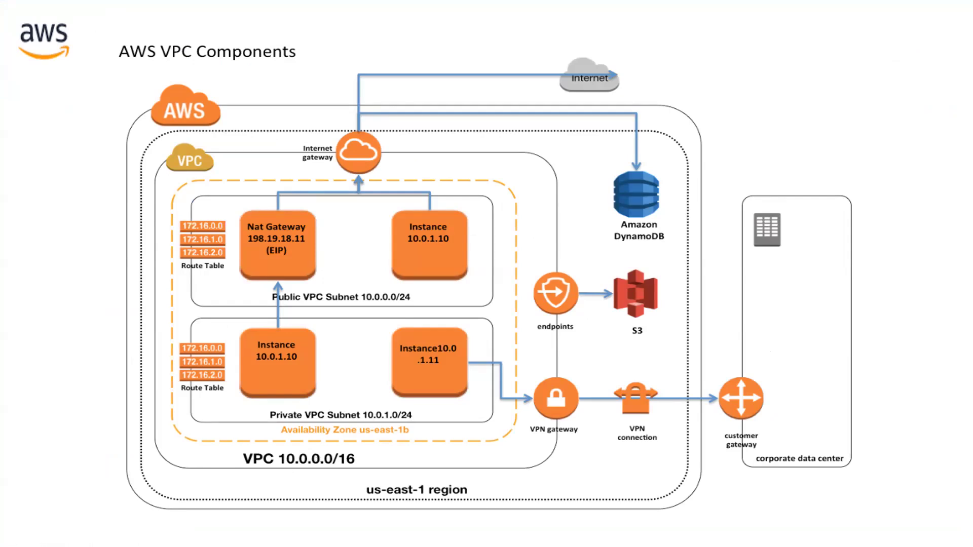
key(alt+Tab)
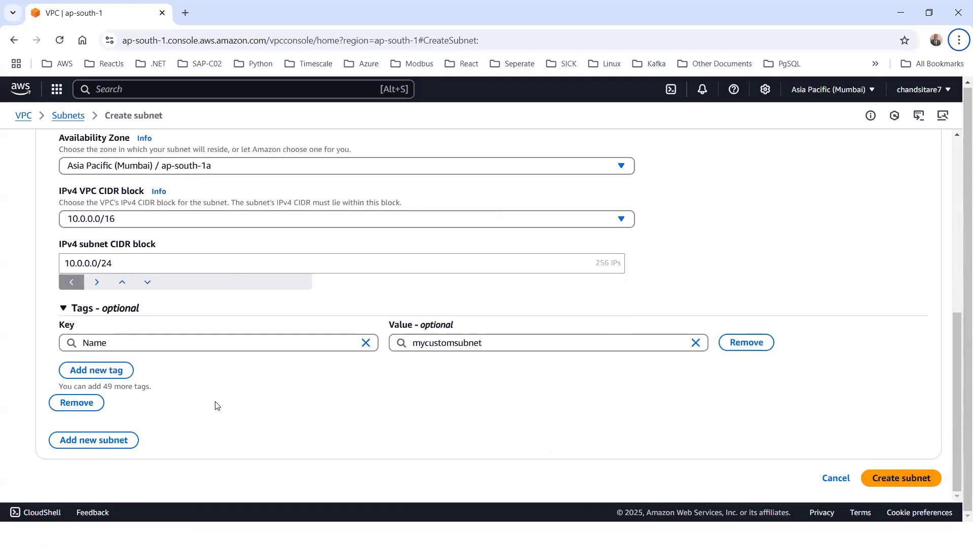
click(907, 477)
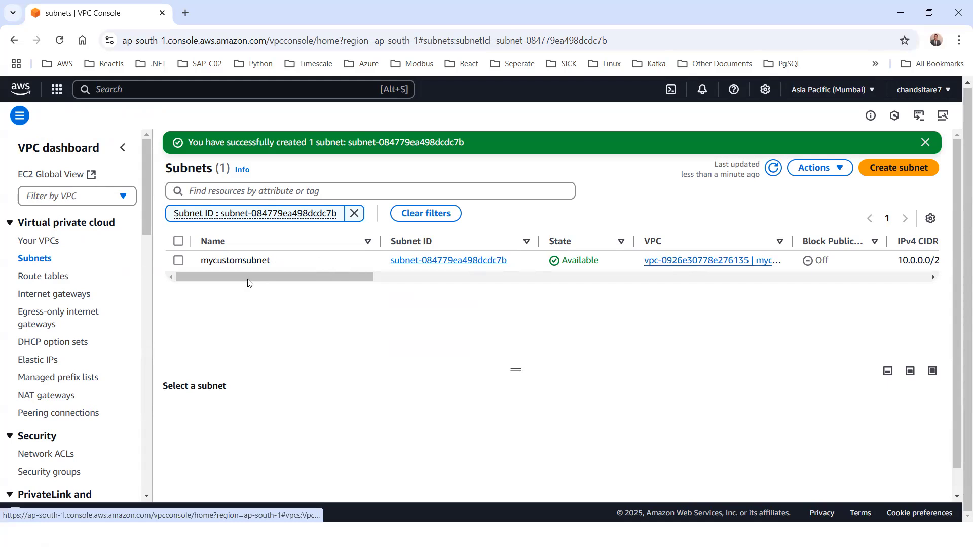
Examine the details, route table and network ACL information of the new subnet mycustomsubnet
click(178, 261)
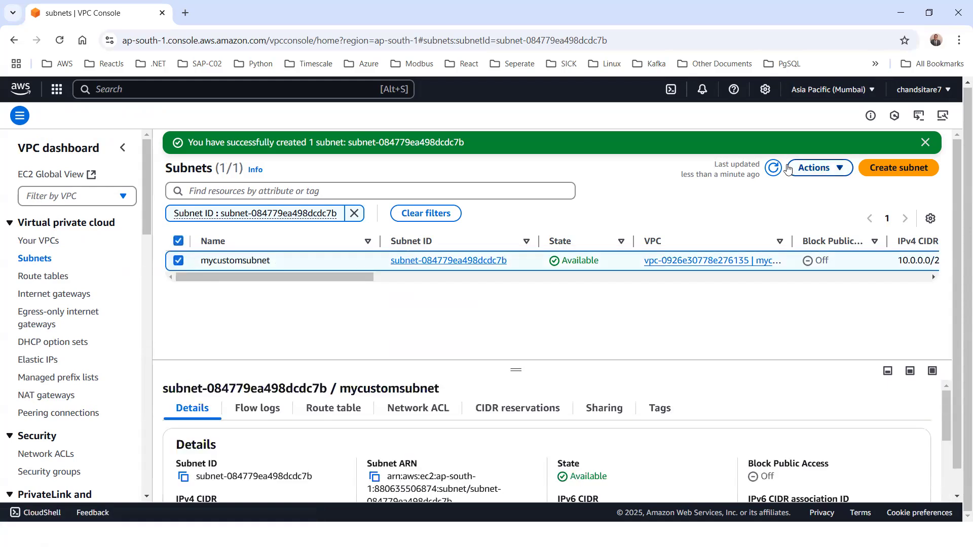
click(844, 168)
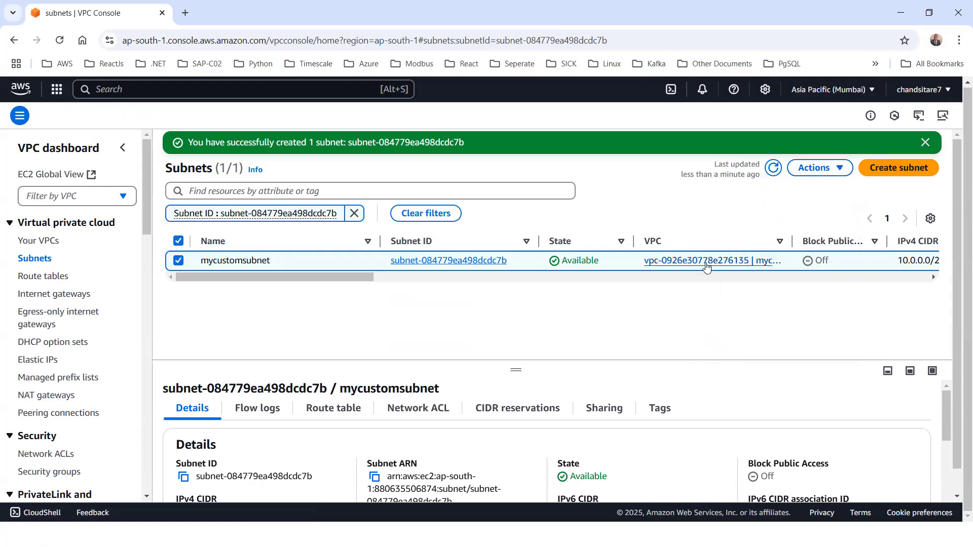
scroll(477, 268, down, 1)
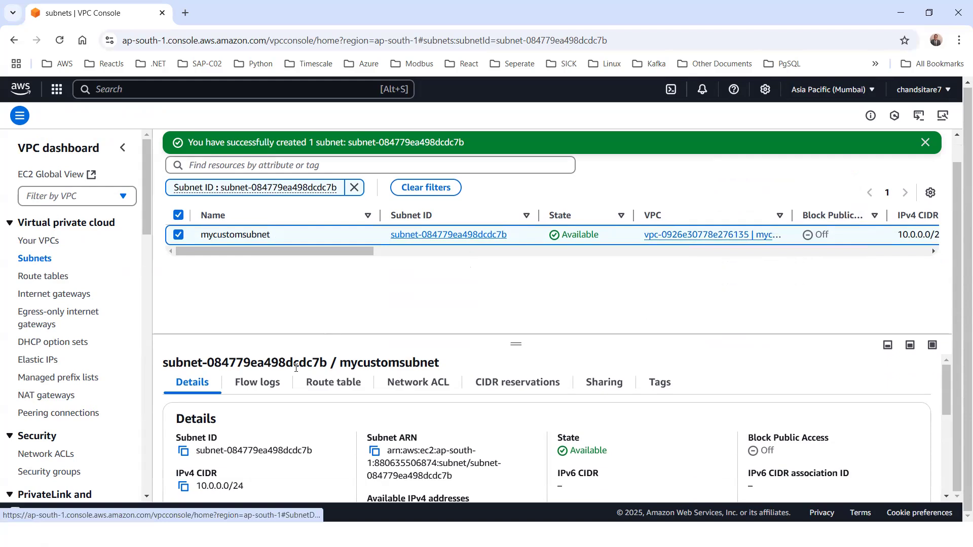
click(334, 383)
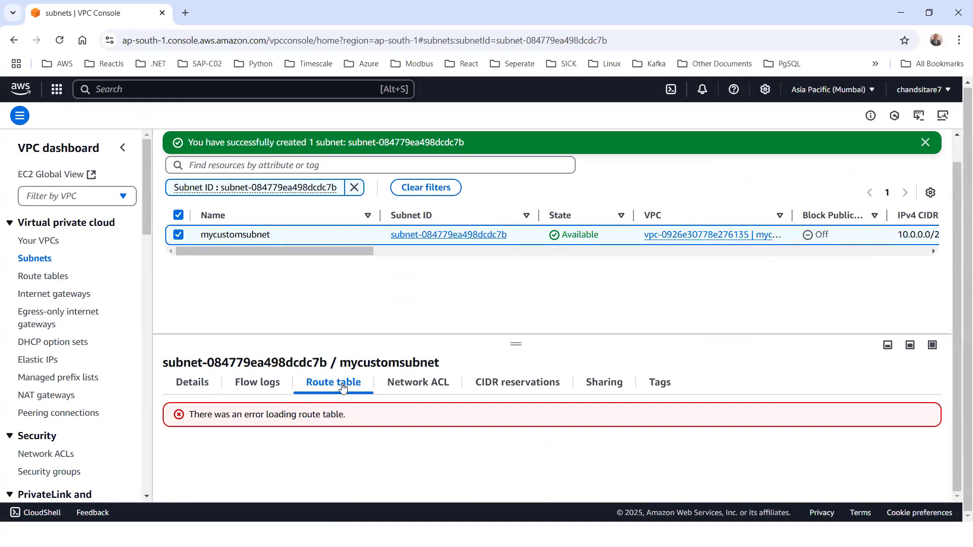
click(415, 385)
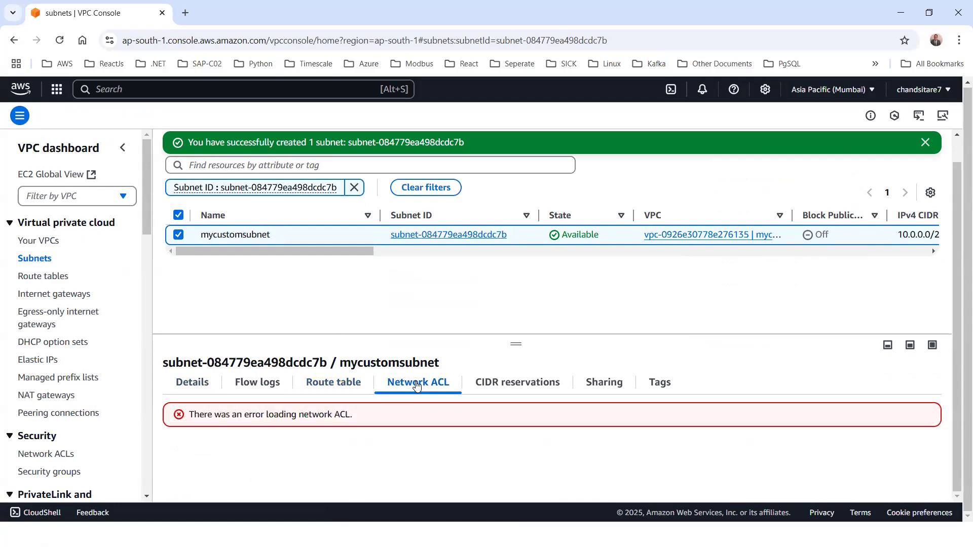
click(195, 384)
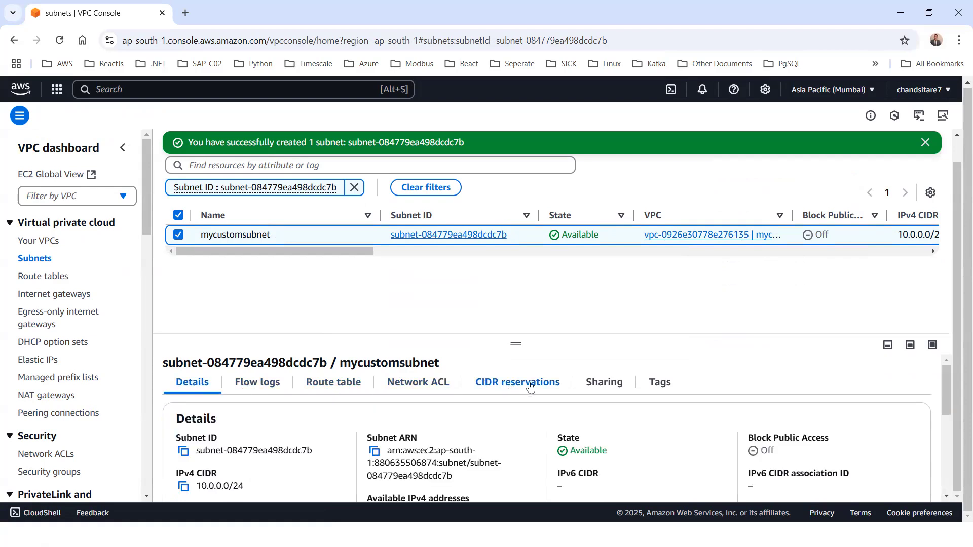
scroll(456, 411, down, 3)
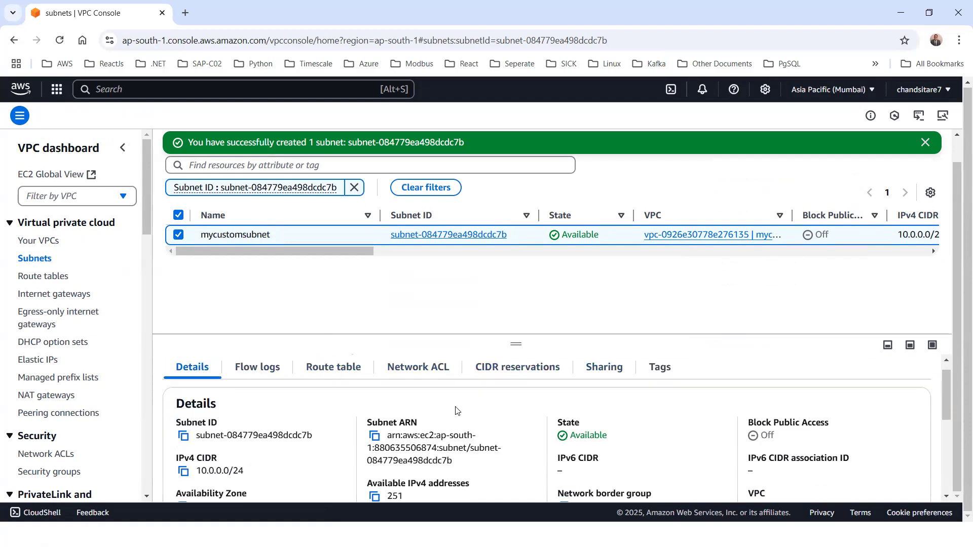
scroll(457, 408, up, 3)
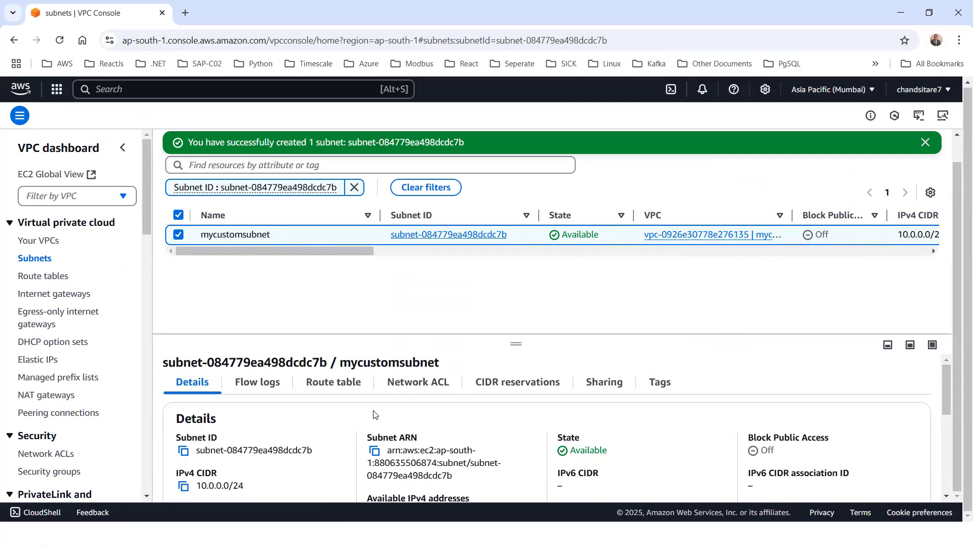
Consult the Steps list in the PowerPoint slide show, return to the VPC console and create an internet gateway named mycustomigw
key(alt+Tab)
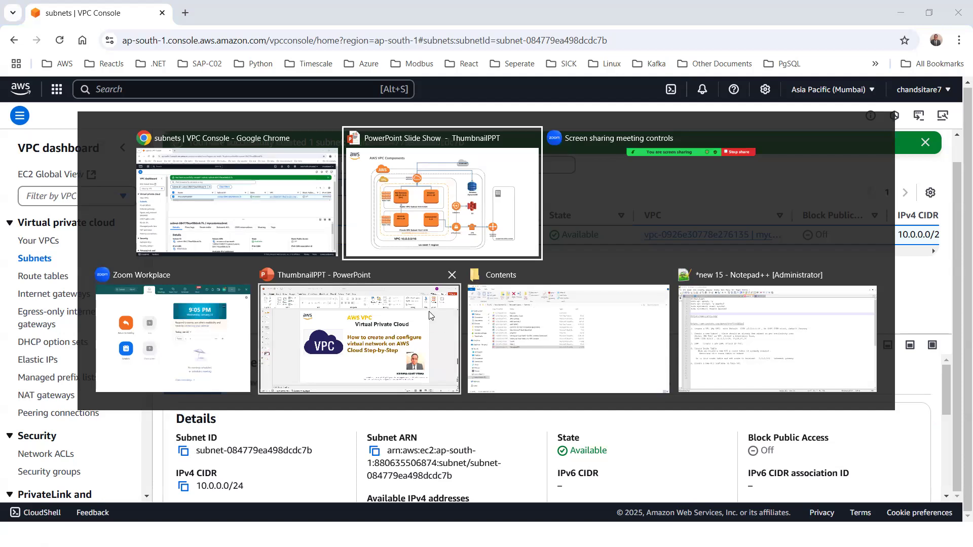
click(432, 243)
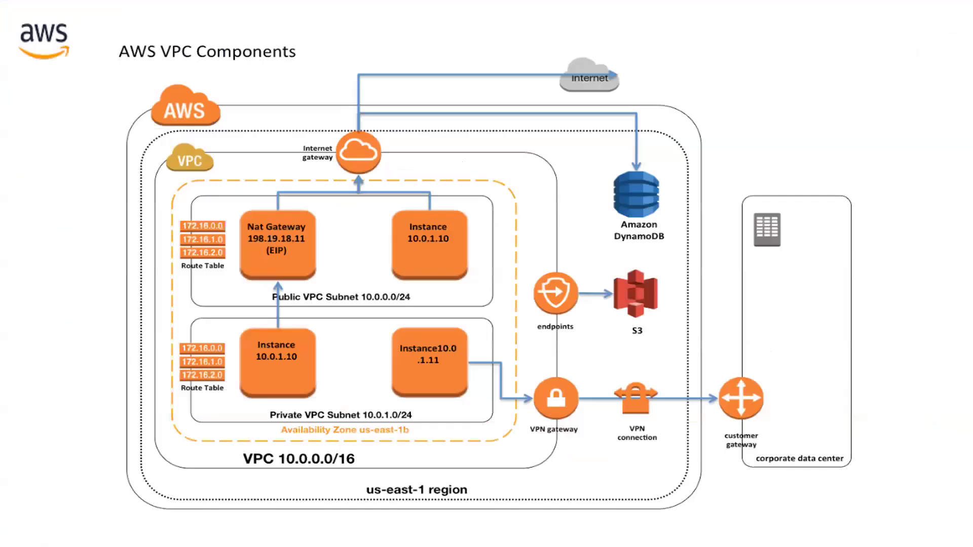
key(Right)
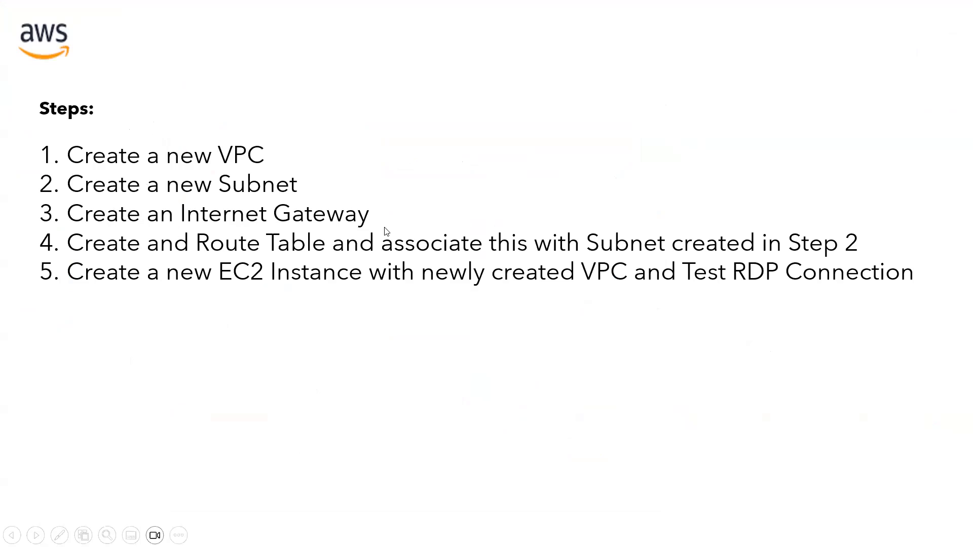
key(alt+Tab)
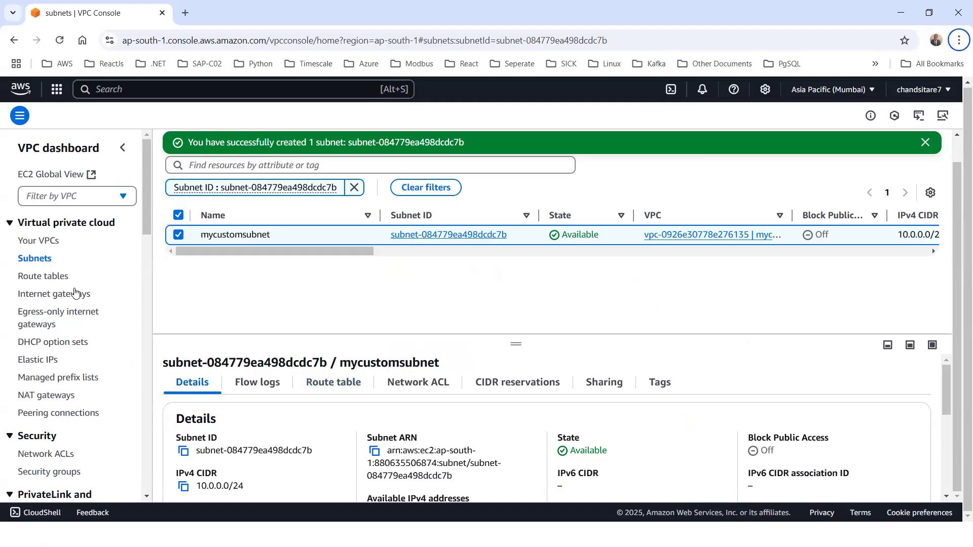
click(43, 296)
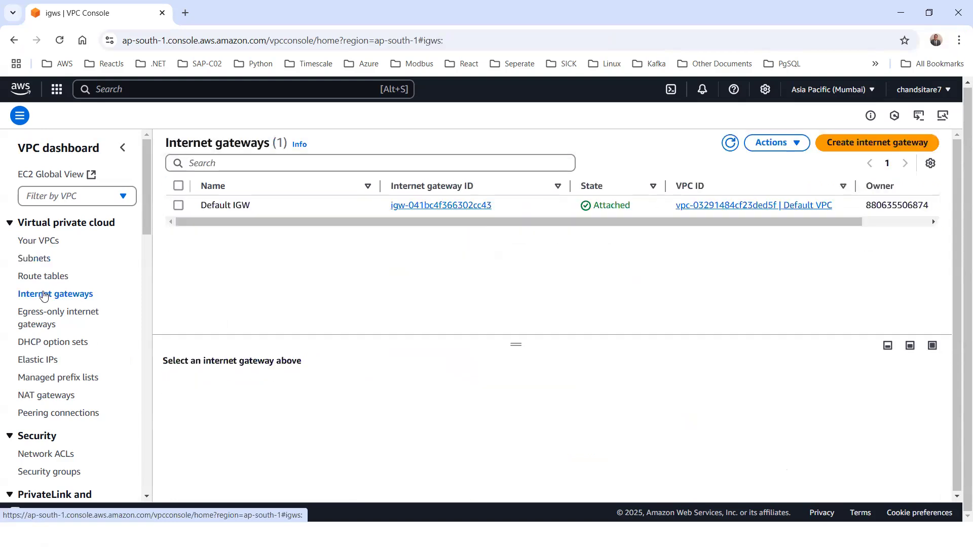
click(859, 147)
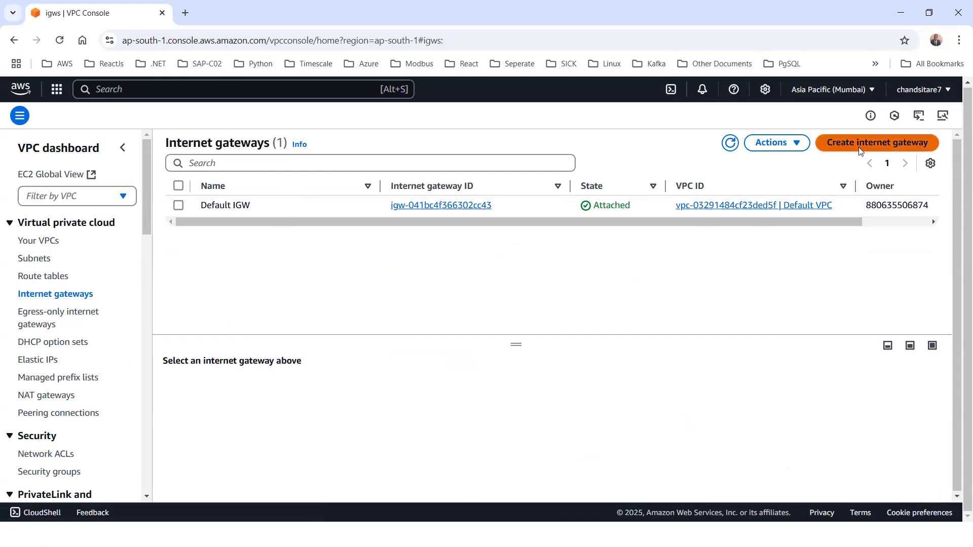
click(131, 245)
text(m)
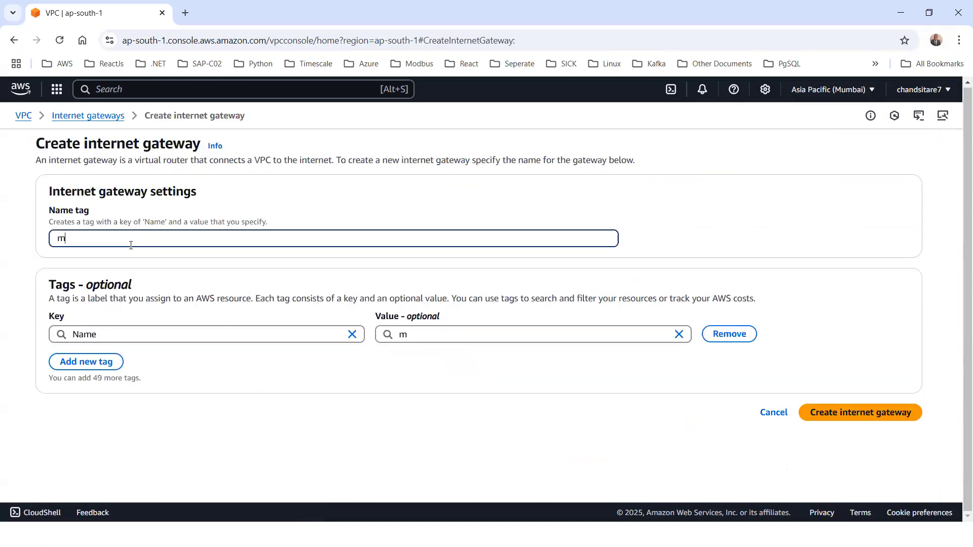
text(ycustomigw)
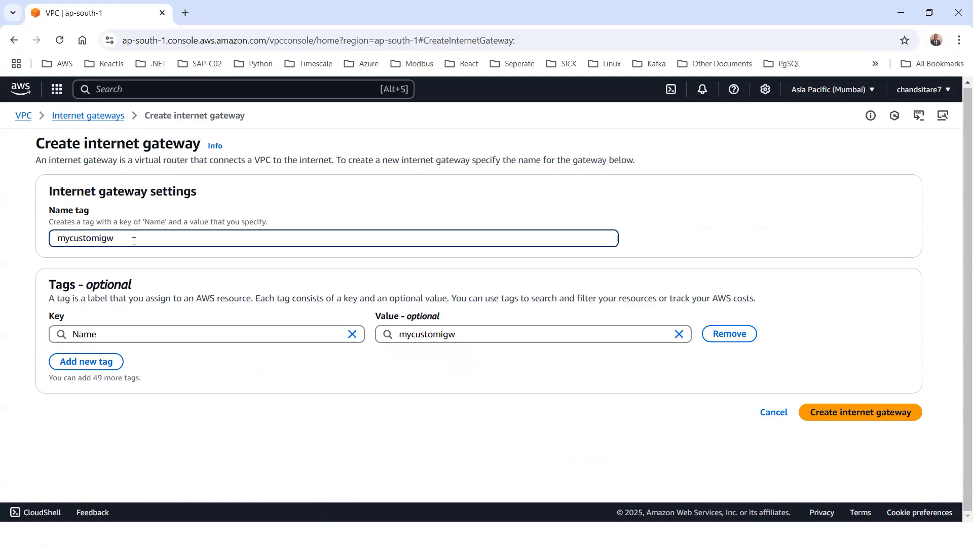
click(826, 411)
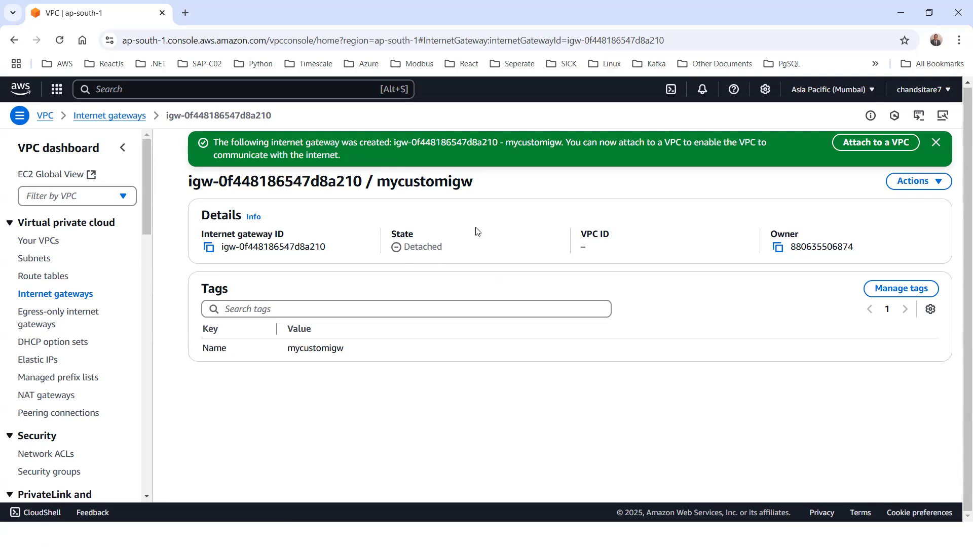
Consult the VPC Components diagram in the slide show and attach the internet gateway mycustomigw to mycustomvpc
key(alt+Tab)
key(Left)
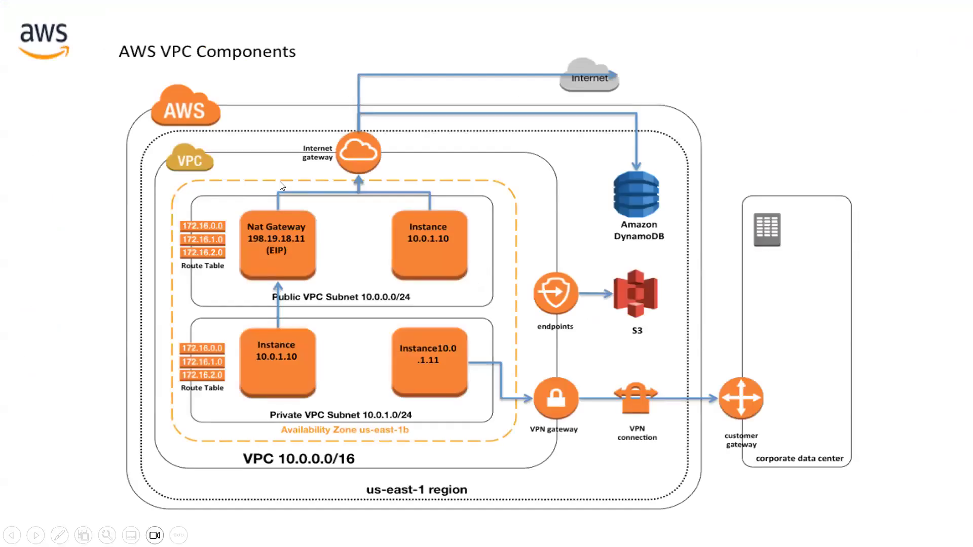
key(alt+Tab)
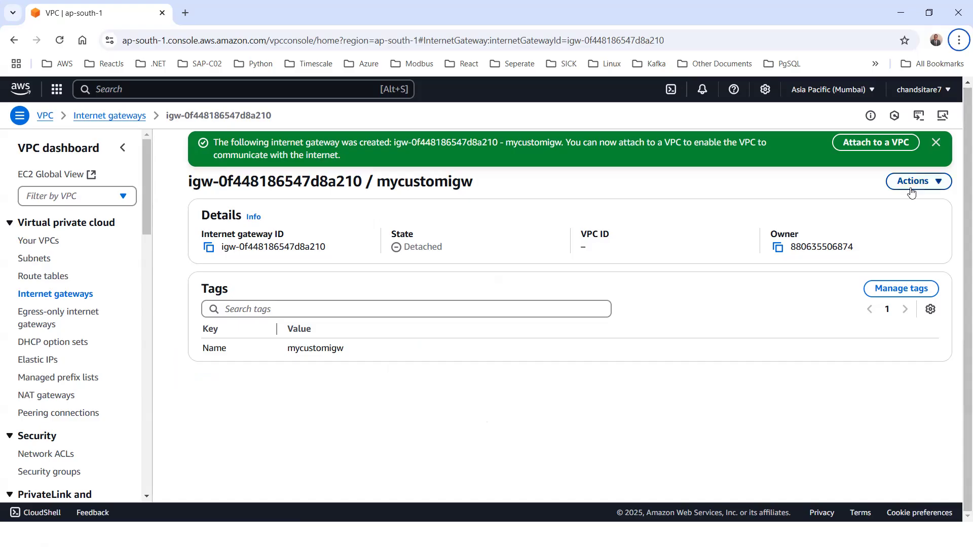
click(929, 182)
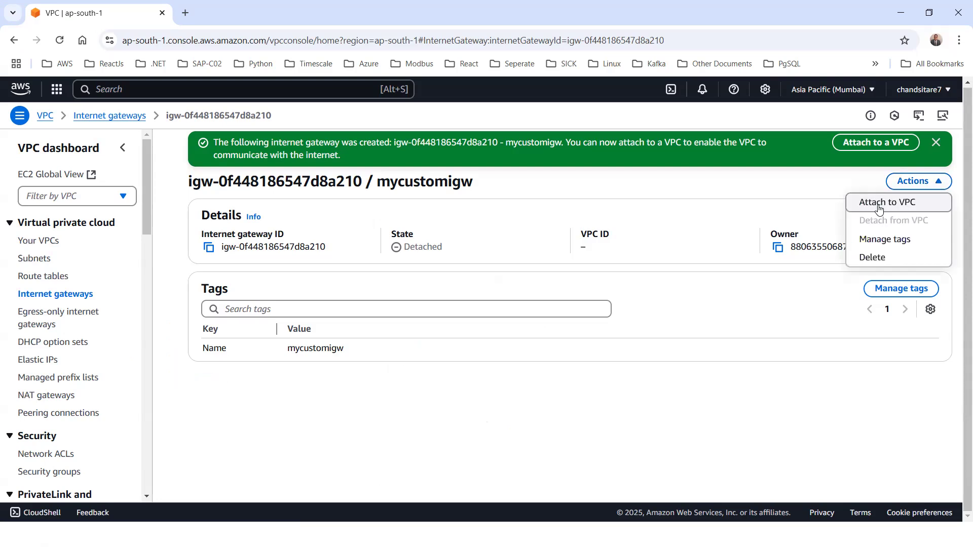
click(878, 205)
click(132, 240)
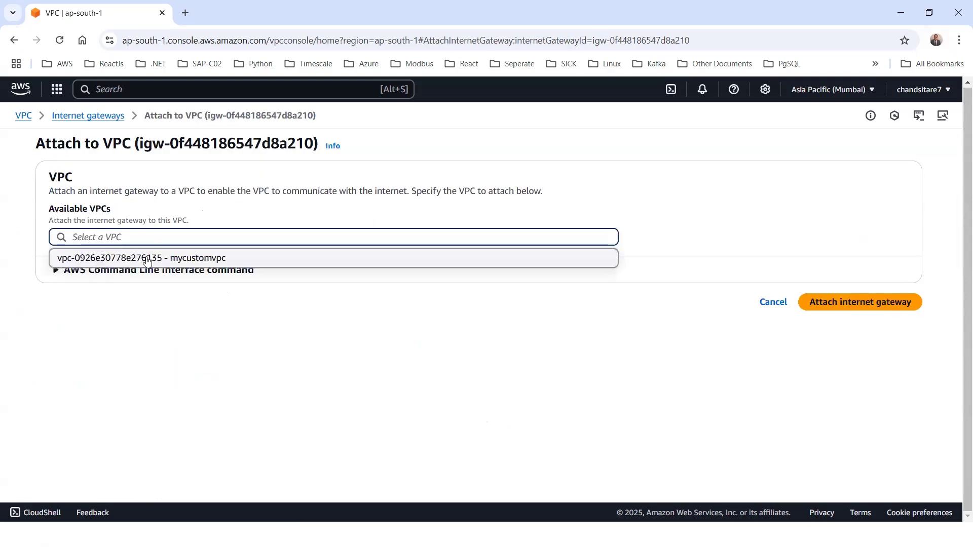
click(193, 263)
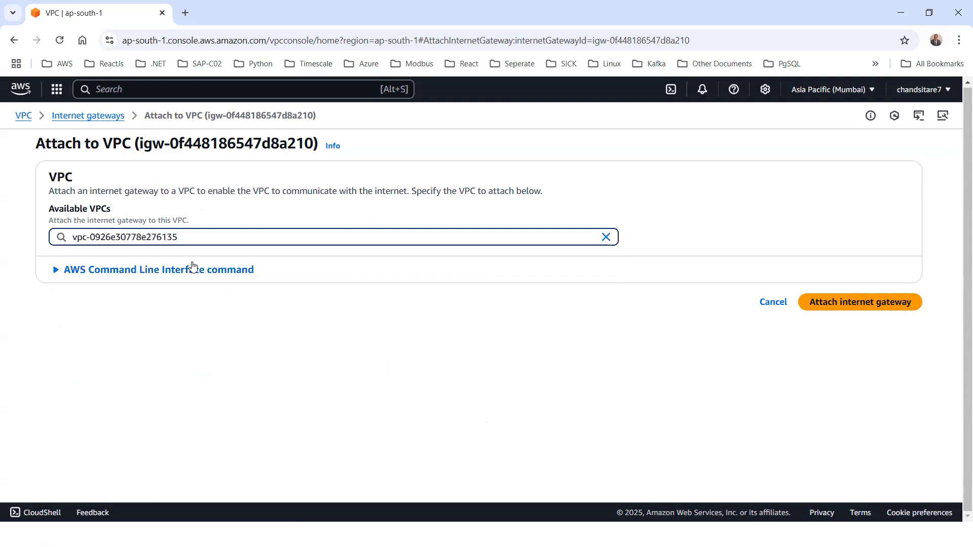
click(871, 306)
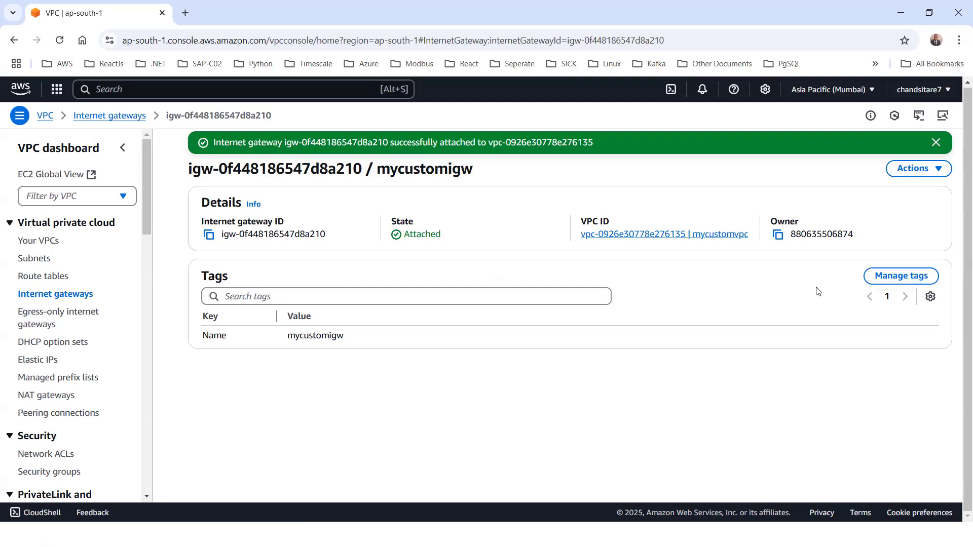
Review the VPC Components diagram and the Steps list in the slide show, and return to the VPC console in Chrome
key(alt+Tab)
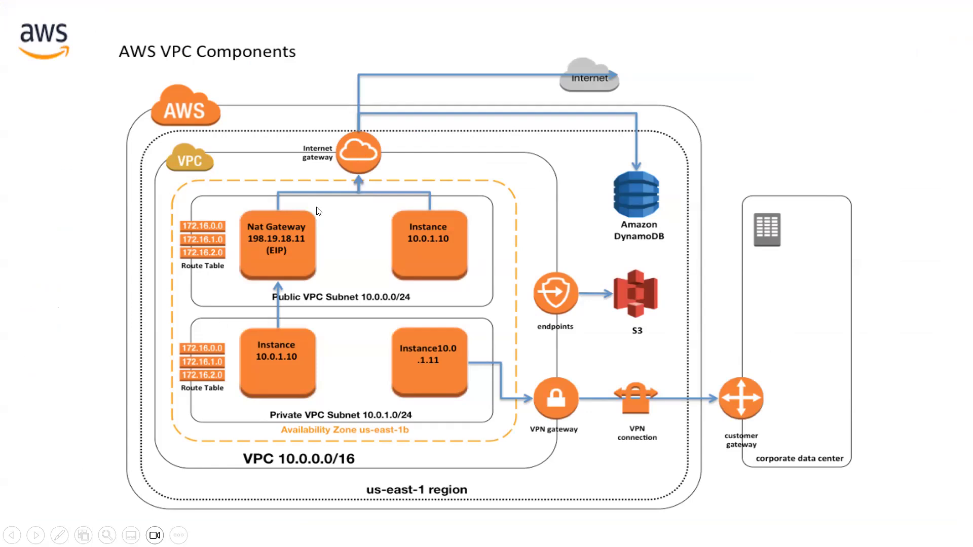
key(alt+Tab)
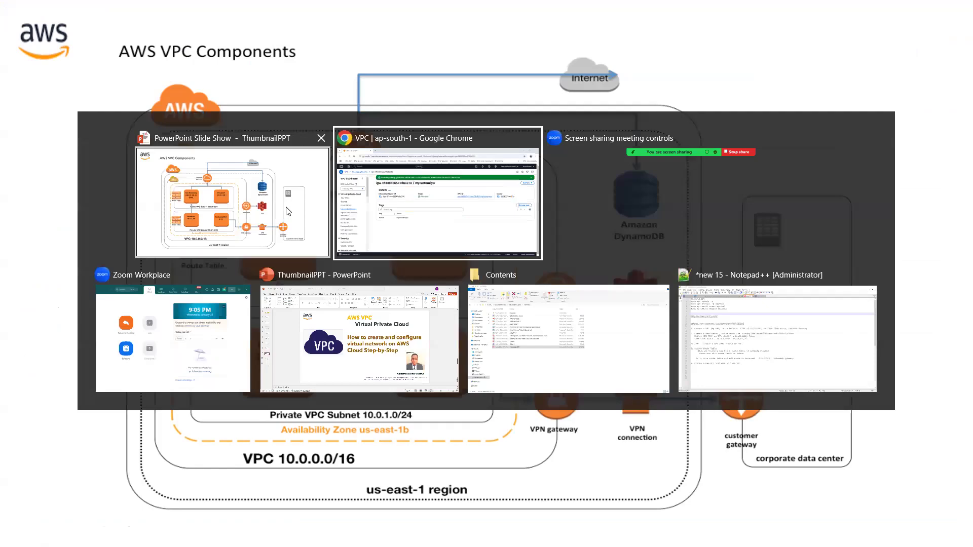
key(alt+Tab)
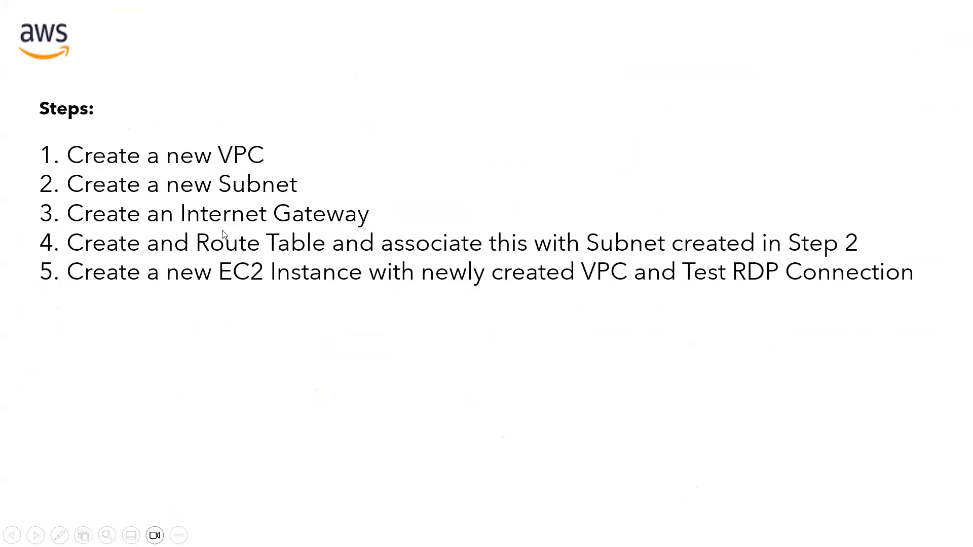
key(alt+Tab)
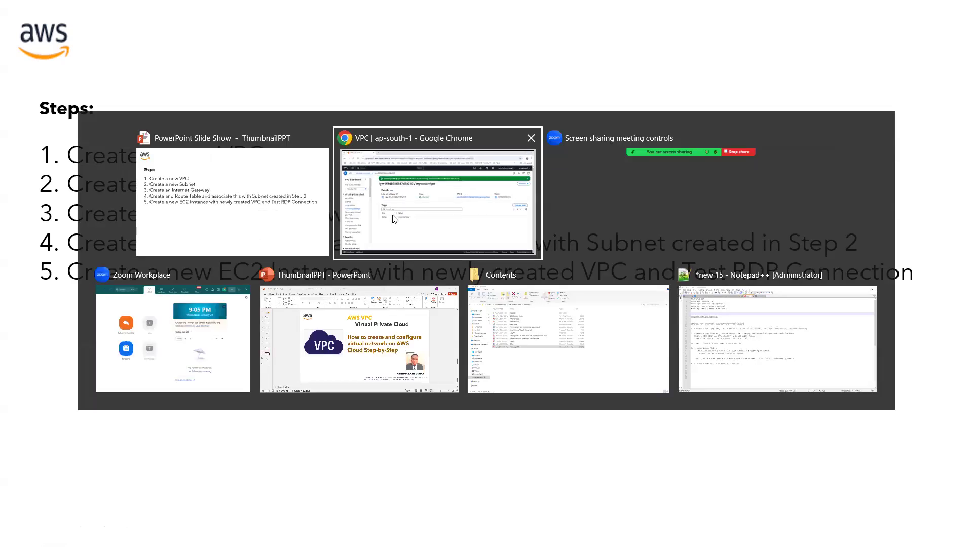
click(395, 219)
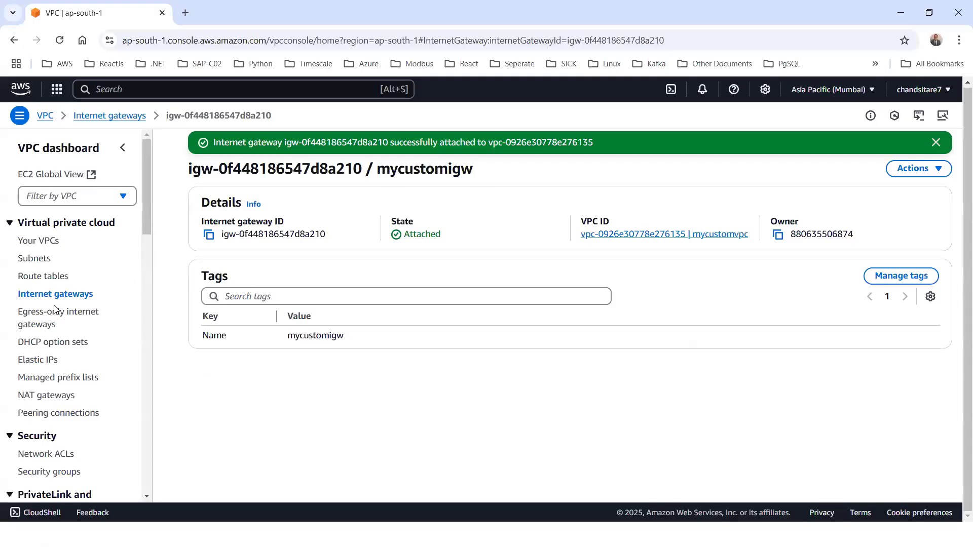
Create a route table named mycustomroutetable in the VPC mycustomvpc
click(54, 277)
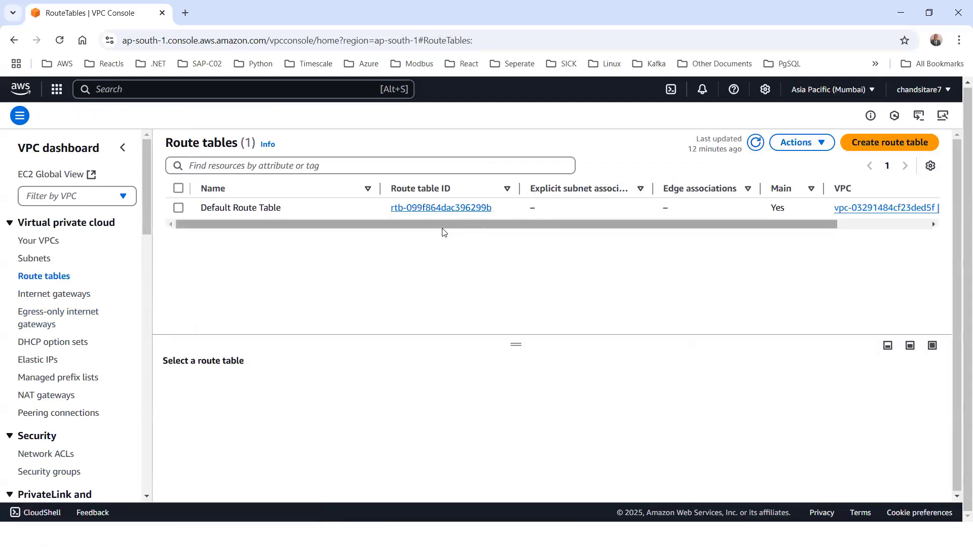
drag(445, 225, 735, 228)
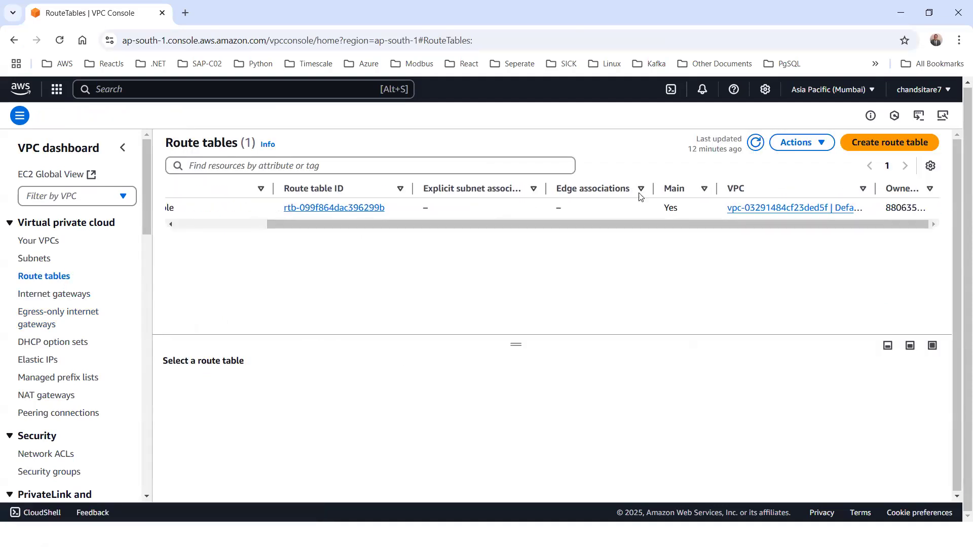
click(878, 144)
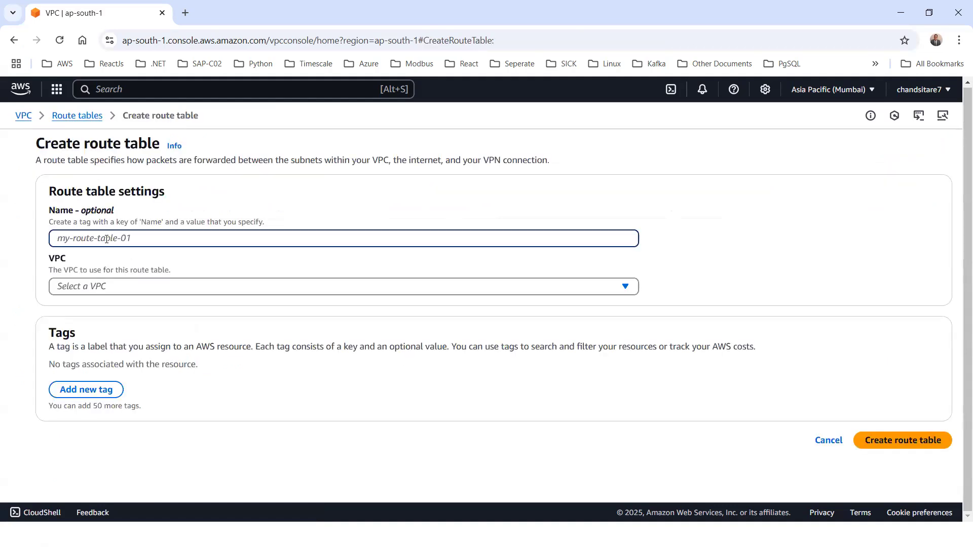
text(mycustome)
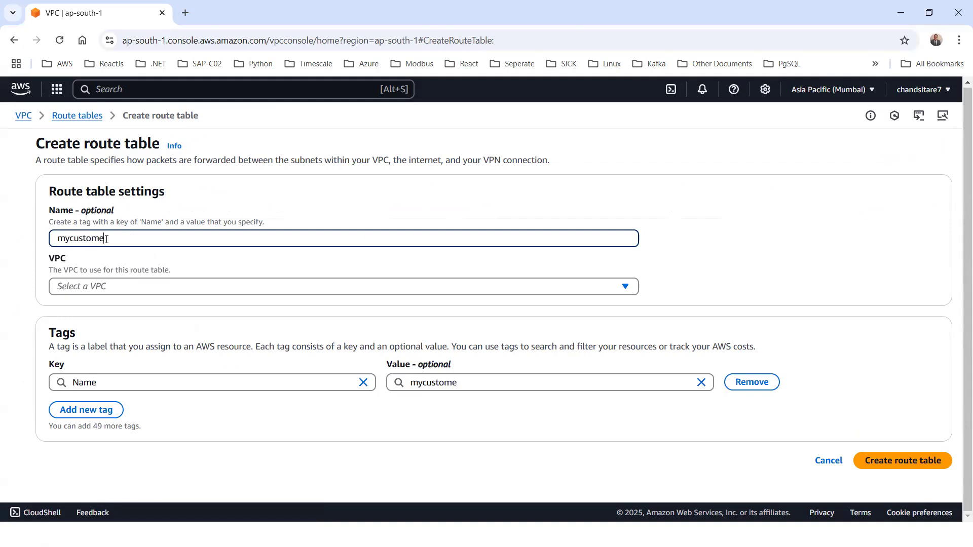
key(BackSpace)
text(routetable)
click(103, 286)
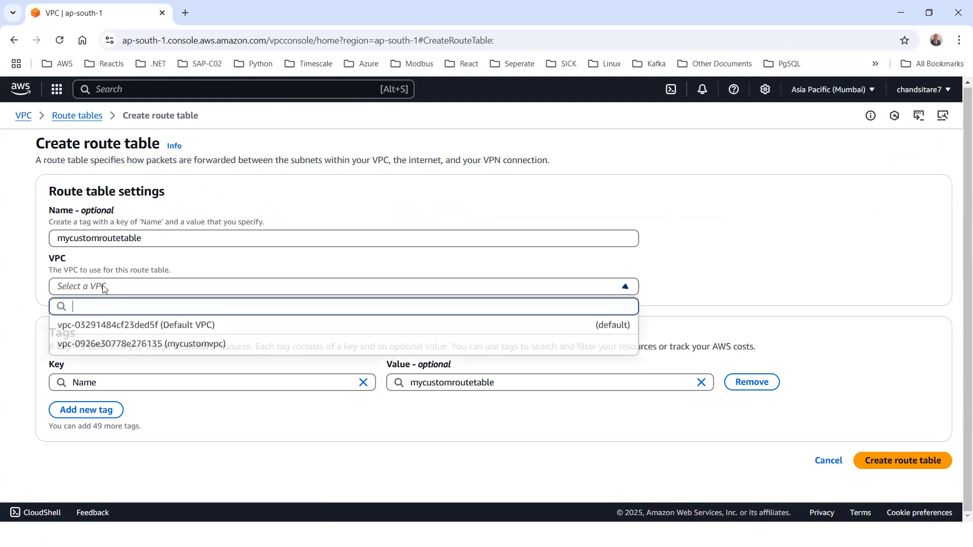
click(115, 345)
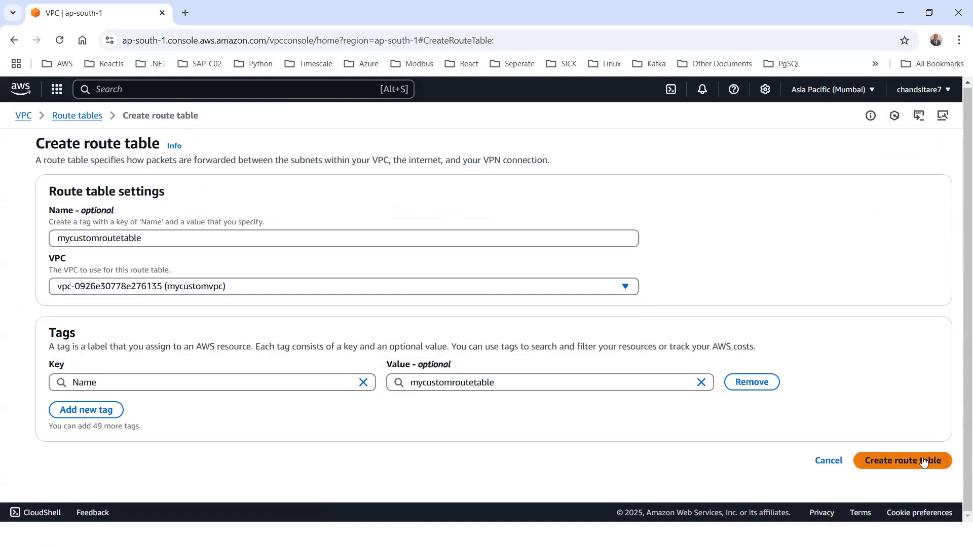
click(902, 462)
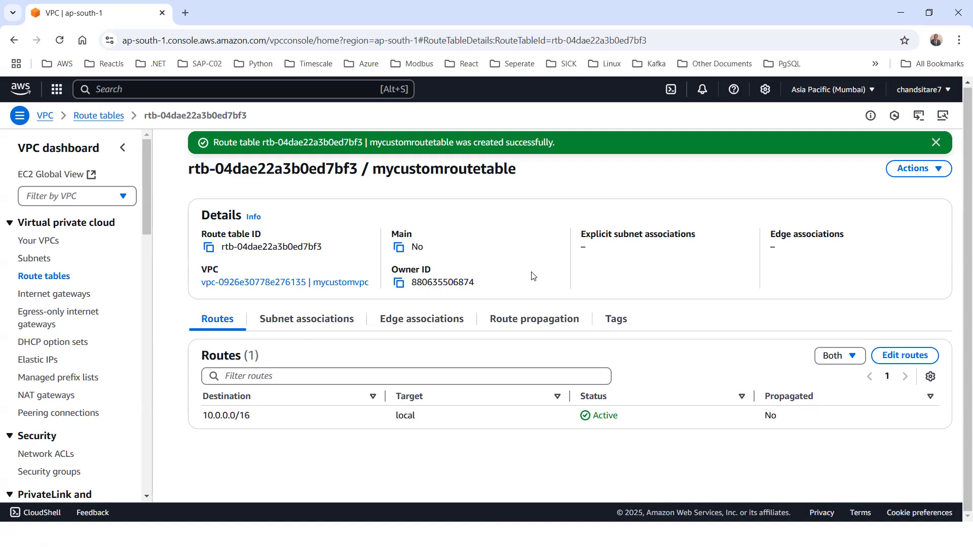
Associate the subnet mycustomsubnet with the route table mycustomroutetable and check its explicit subnet associations
click(276, 325)
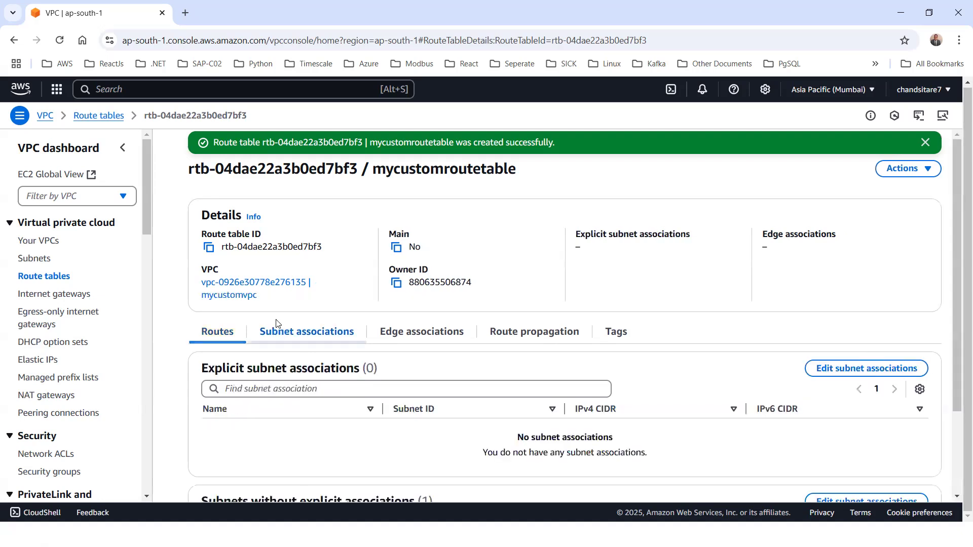
scroll(424, 348, down, 1)
click(822, 306)
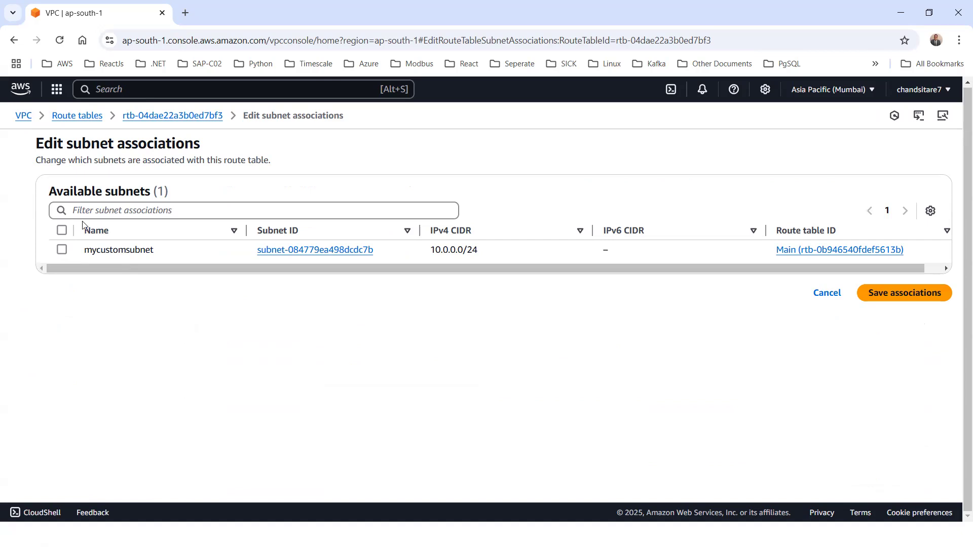
click(62, 249)
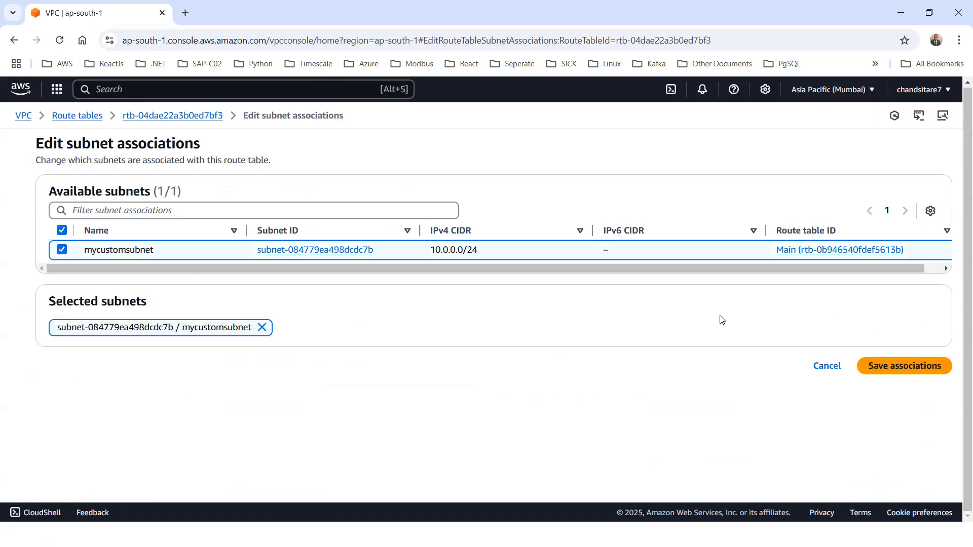
drag(848, 268, 593, 260)
click(910, 367)
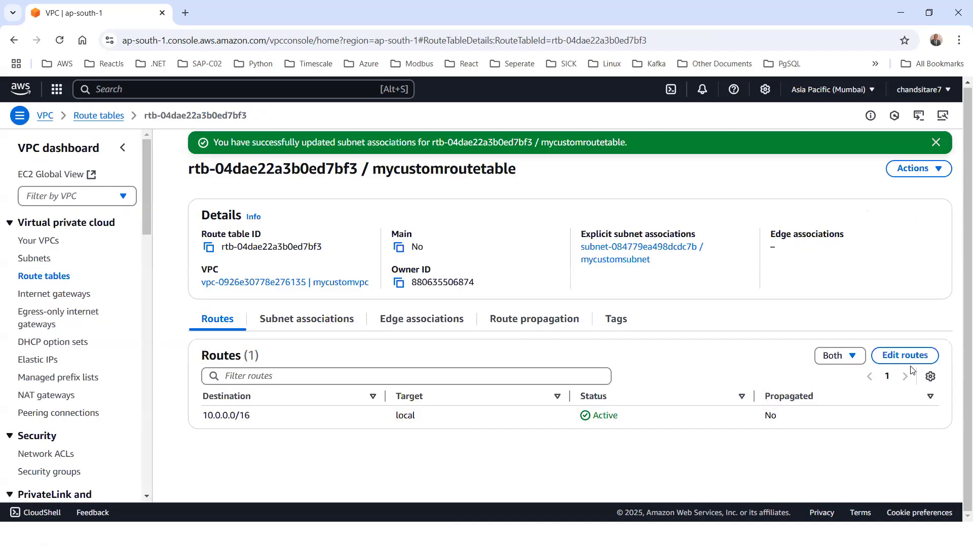
click(305, 324)
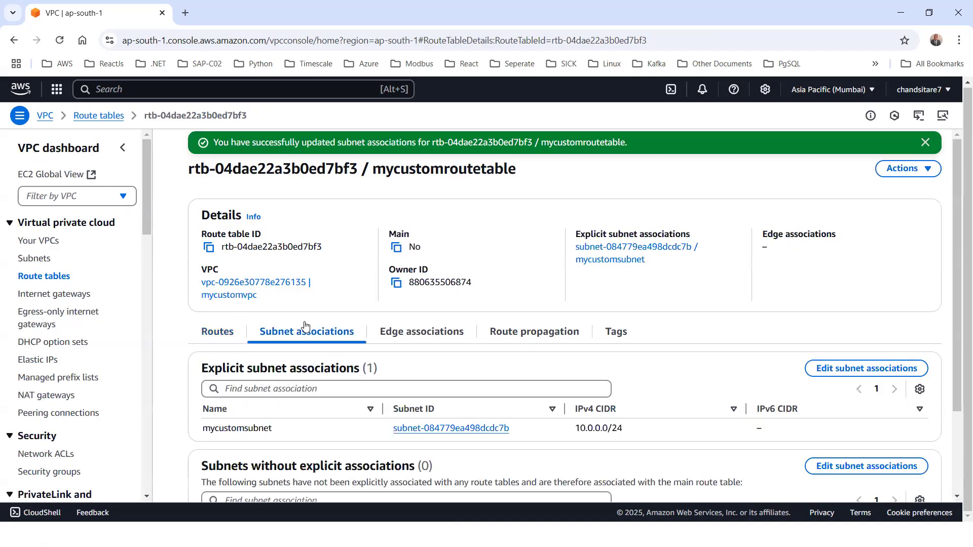
scroll(305, 325, down, 1)
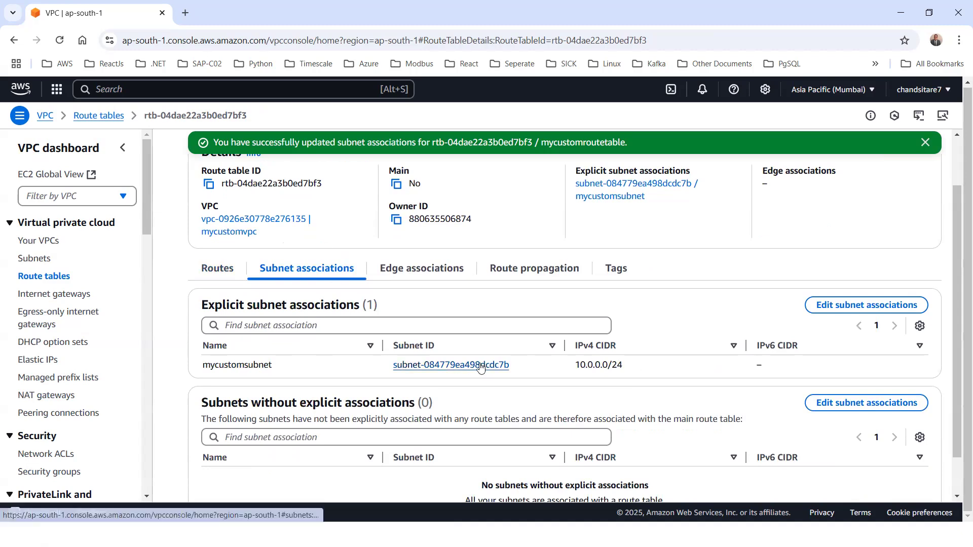
Switch to the PowerPoint slide show and consult the Steps list and the AWS VPC Components diagram
key(alt+Tab)
click(453, 234)
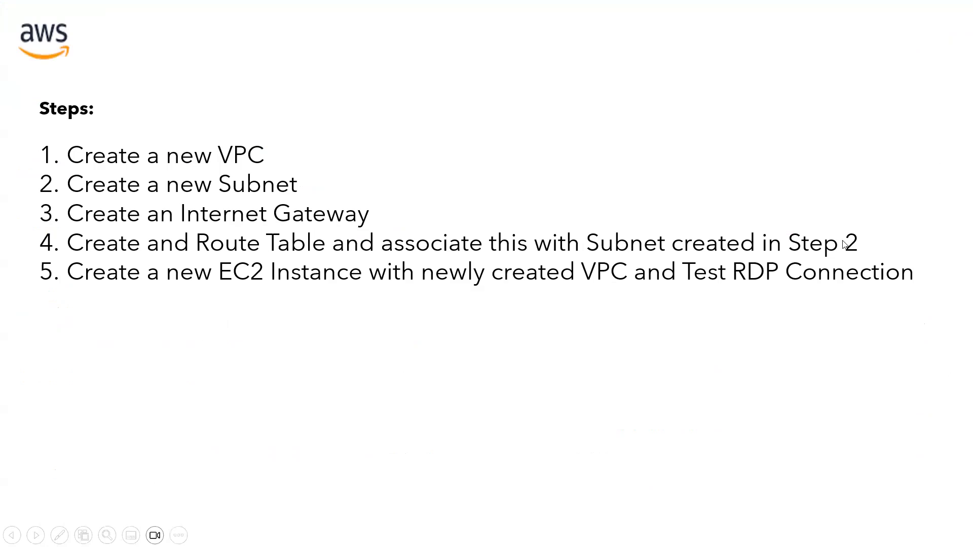
key(alt+Tab)
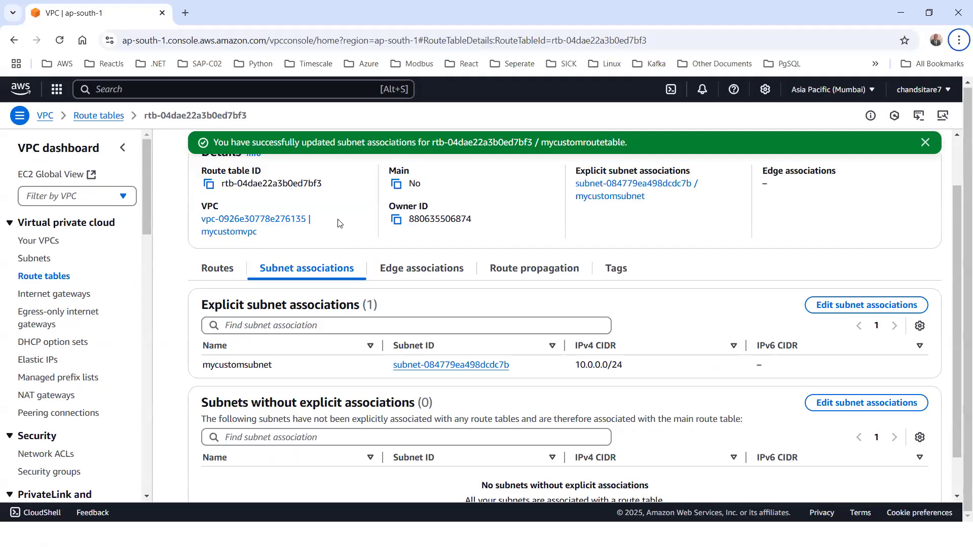
key(alt+Tab)
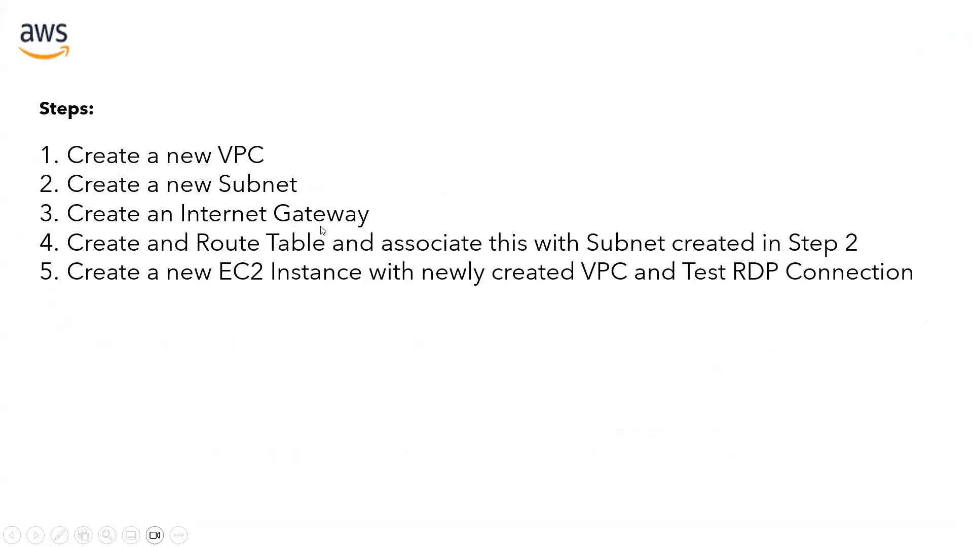
click(322, 230)
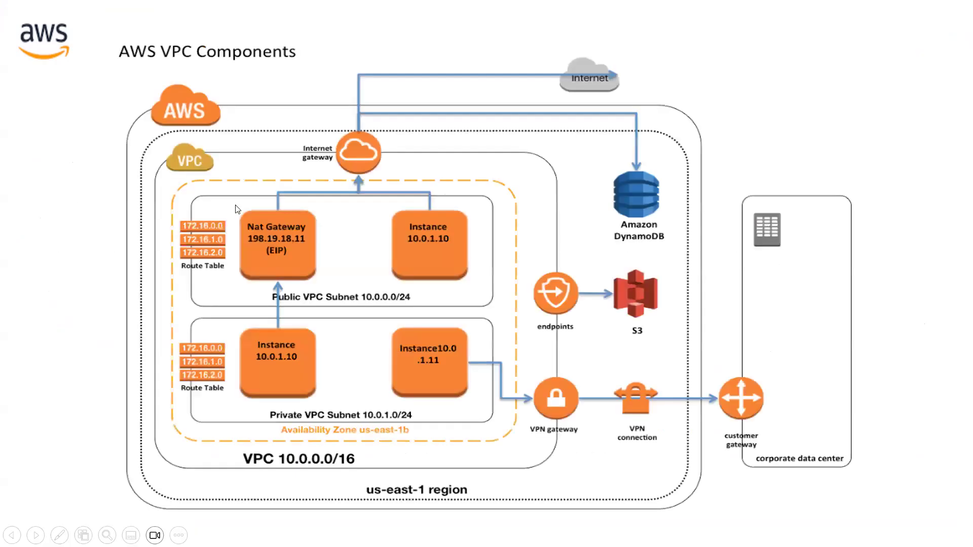
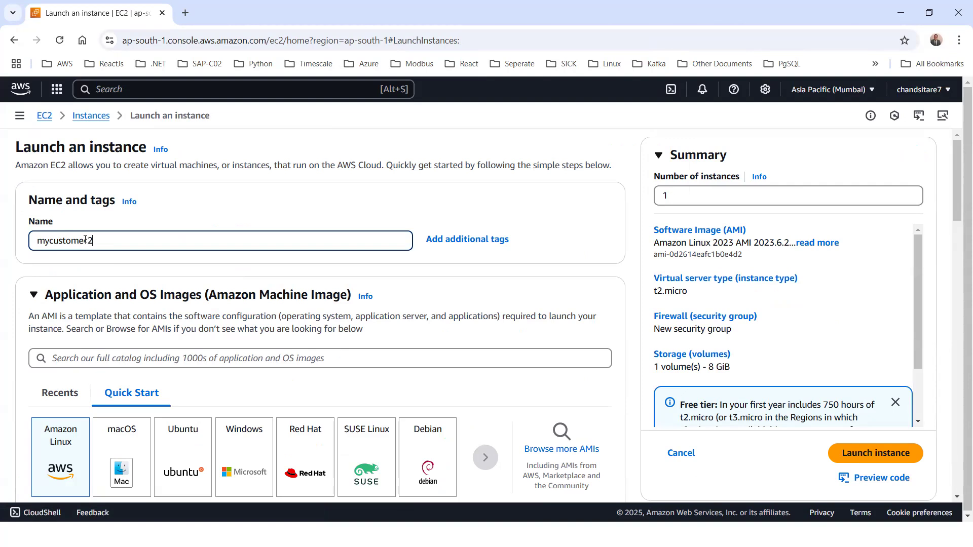
Choose the Windows quick-start image Microsoft Windows Server 2025 Base for the instance mycustomec2
scroll(163, 211, down, 1)
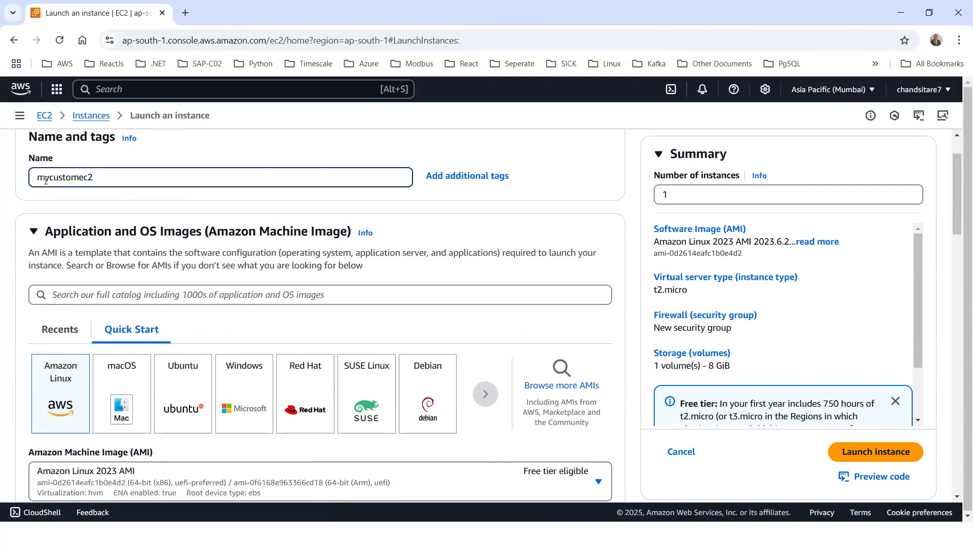
scroll(147, 235, down, 1)
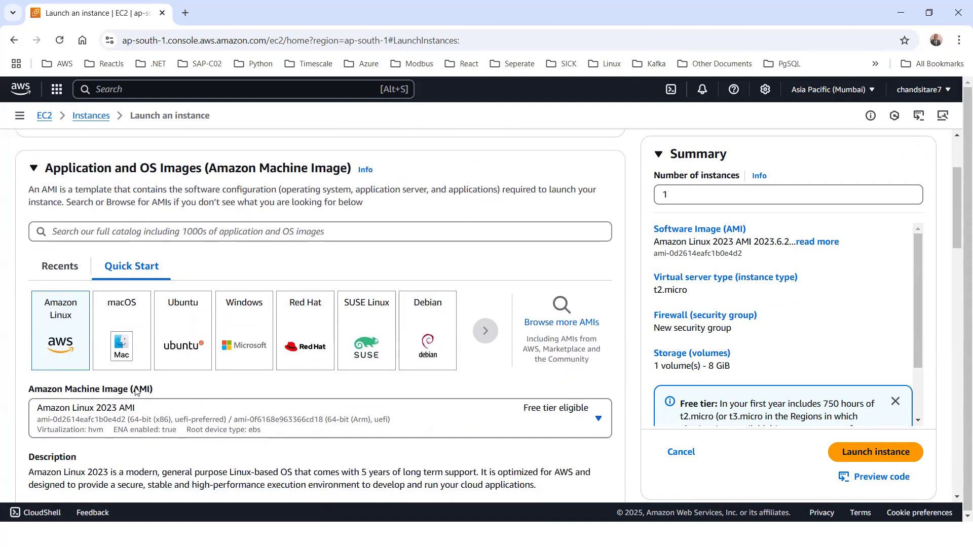
click(248, 330)
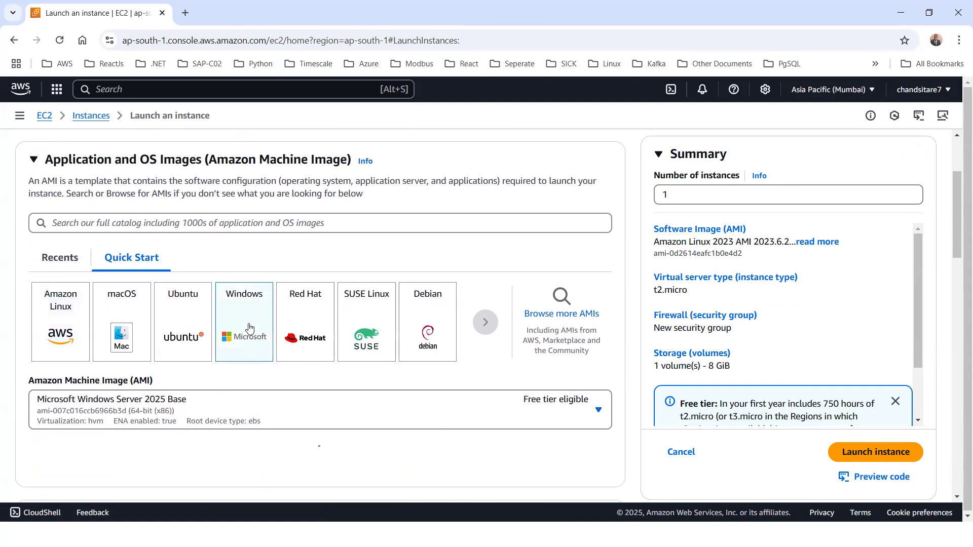
scroll(249, 330, down, 2)
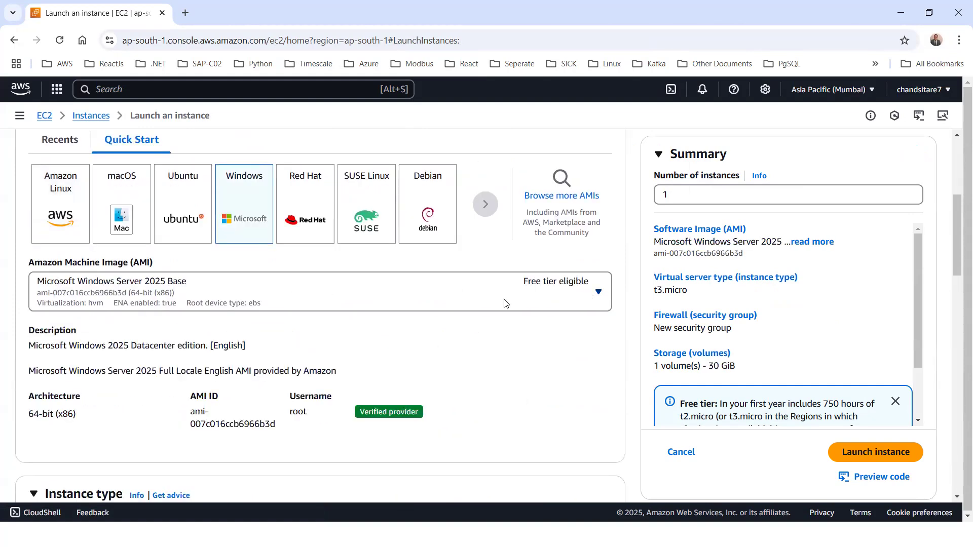
Create a key pair named customkeypair for the instance, with type RSA and private key format .pem
scroll(505, 303, down, 5)
scroll(505, 303, down, 1)
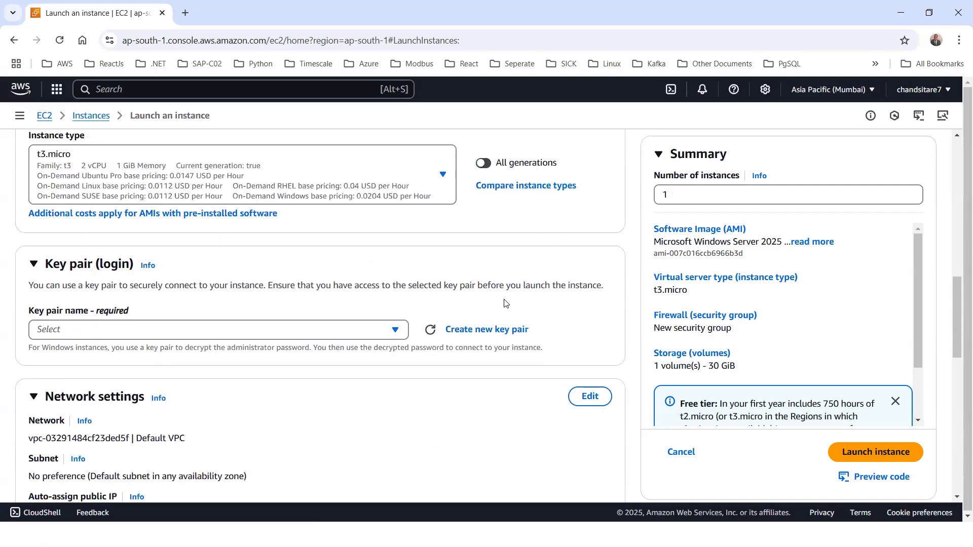
click(469, 333)
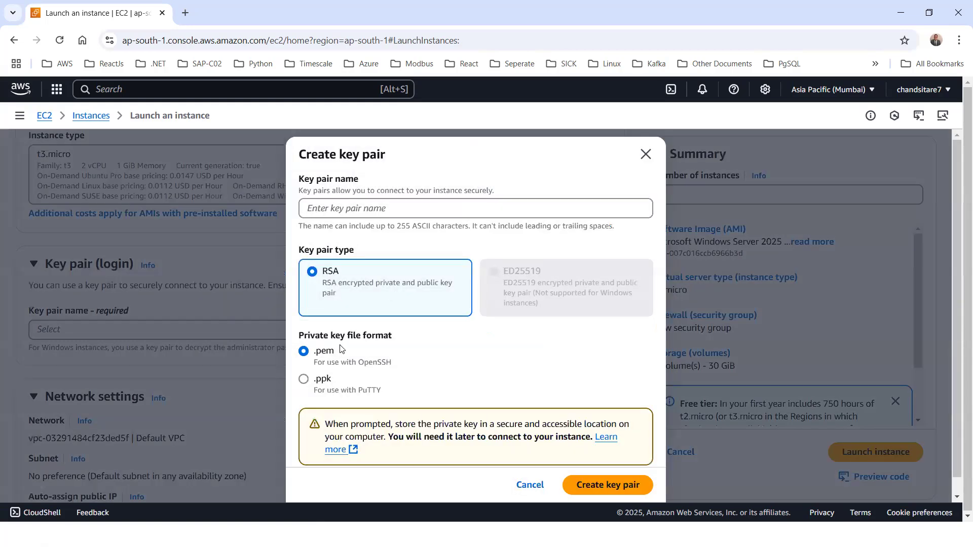
click(360, 209)
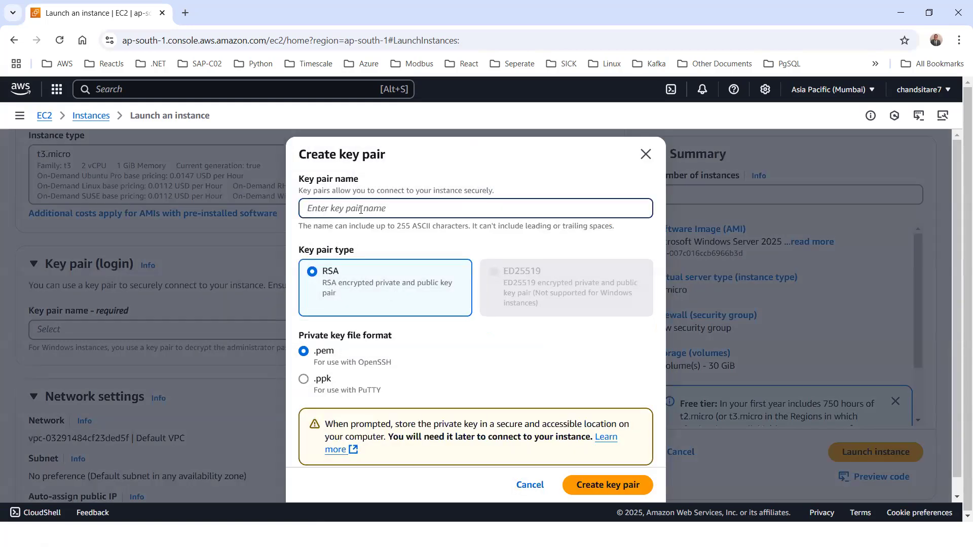
text(customw)
key(BackSpace)
key(BackSpace)
key(BackSpace)
text(mkeypa)
click(614, 487)
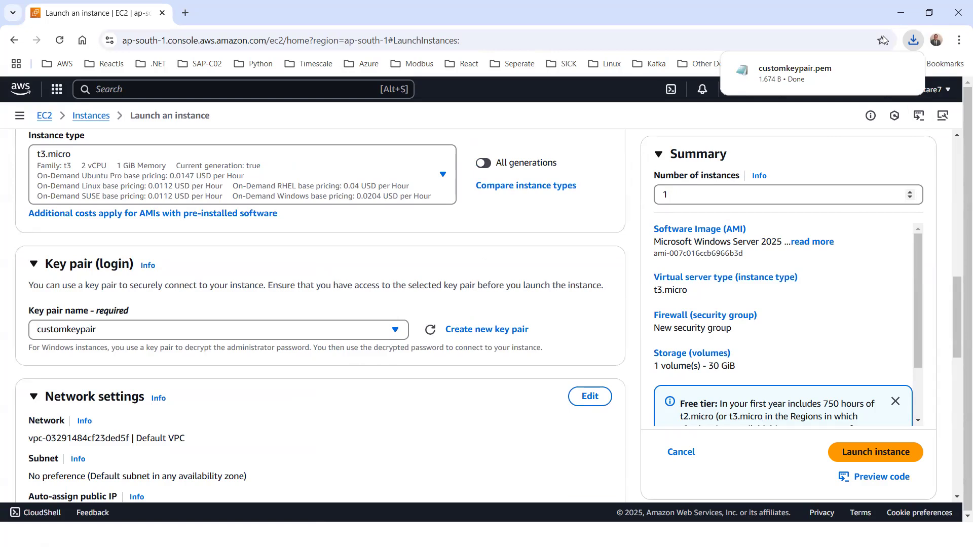
Review the network, security group, storage, image and instance type settings, and launch the instance
scroll(180, 357, down, 5)
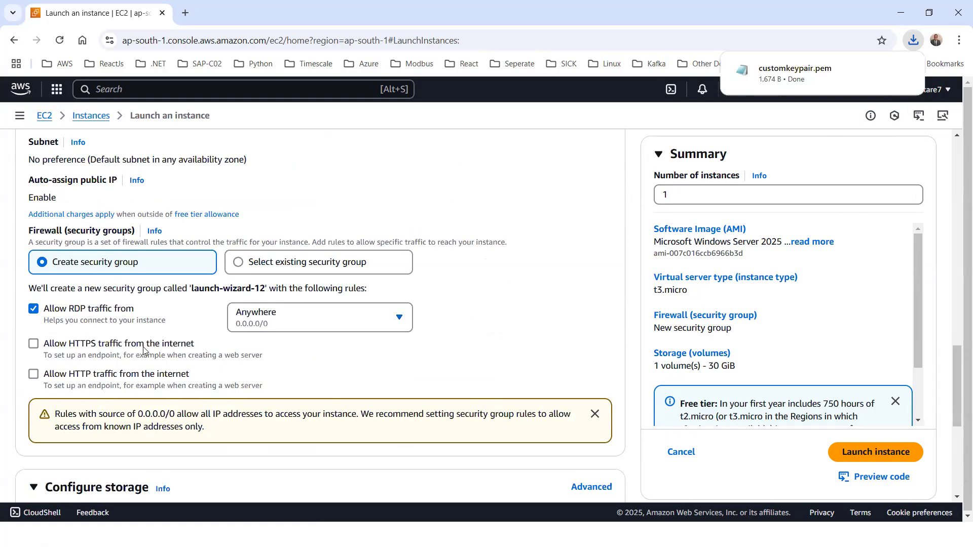
scroll(239, 389, down, 2)
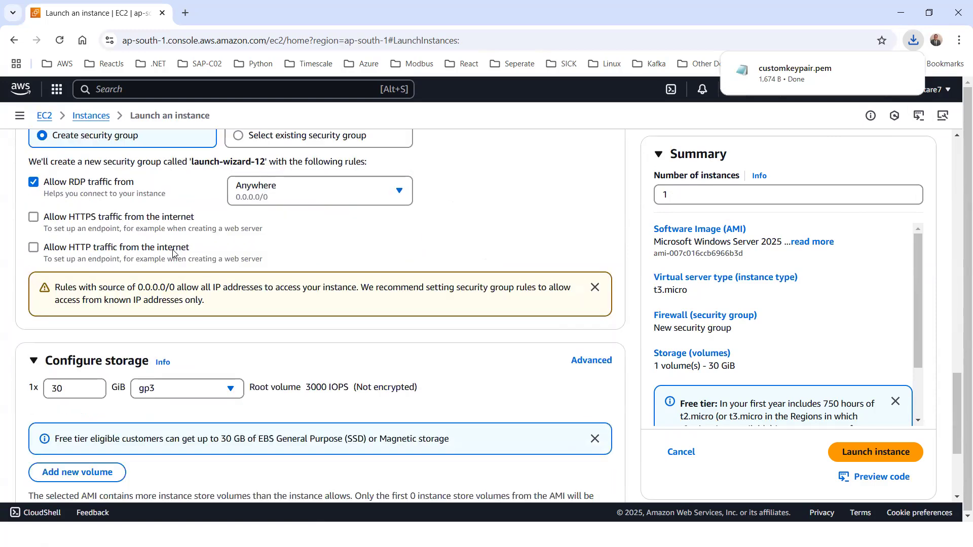
scroll(306, 258, down, 1)
scroll(306, 258, down, 3)
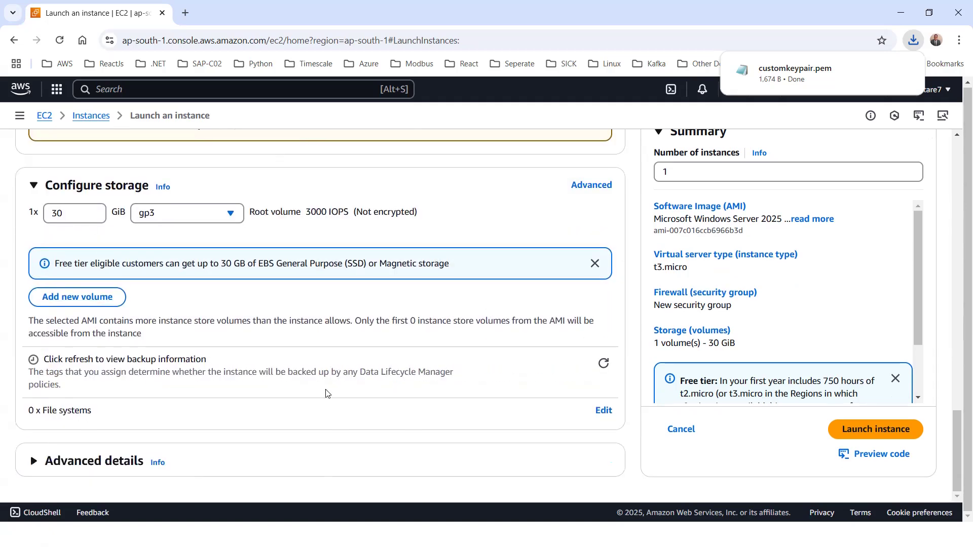
scroll(325, 354, up, 10)
scroll(67, 208, up, 2)
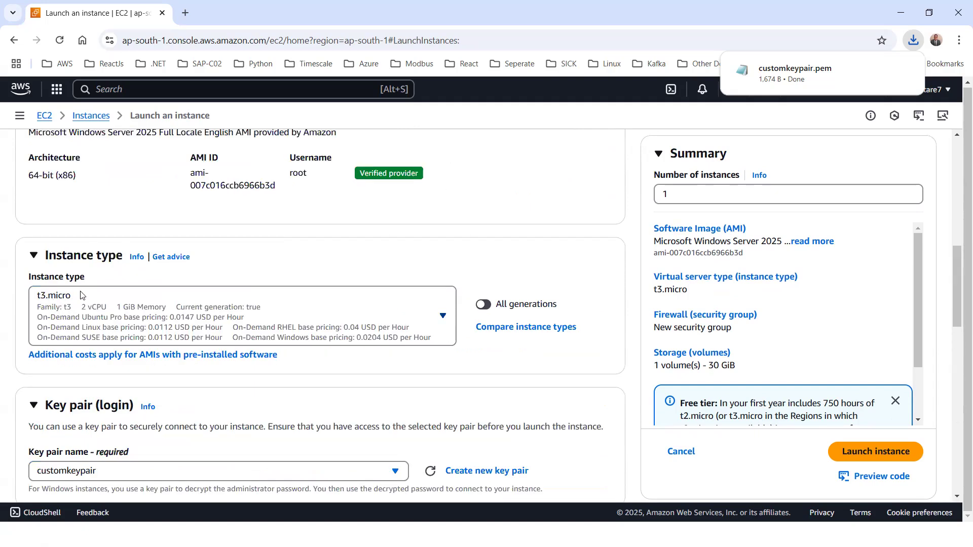
scroll(321, 306, up, 3)
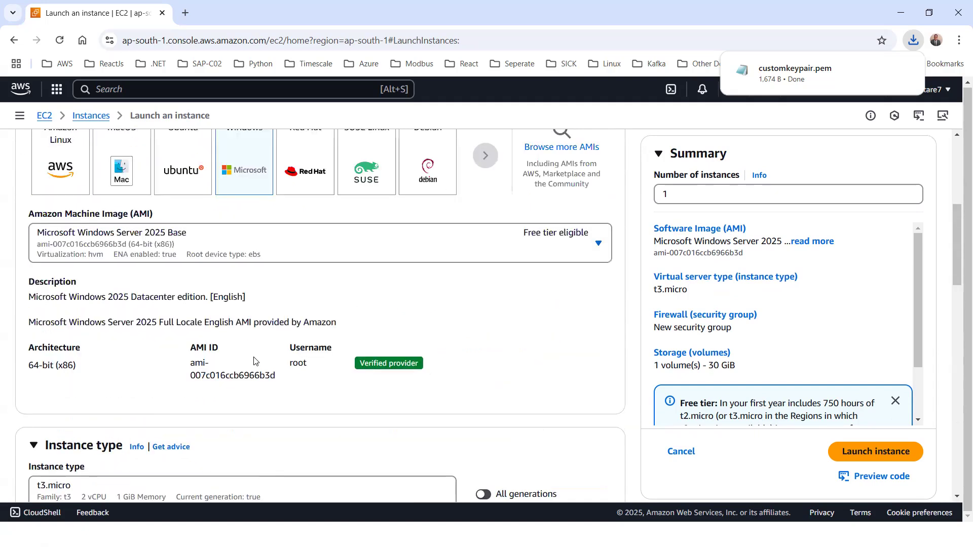
scroll(372, 322, down, 8)
scroll(218, 294, down, 8)
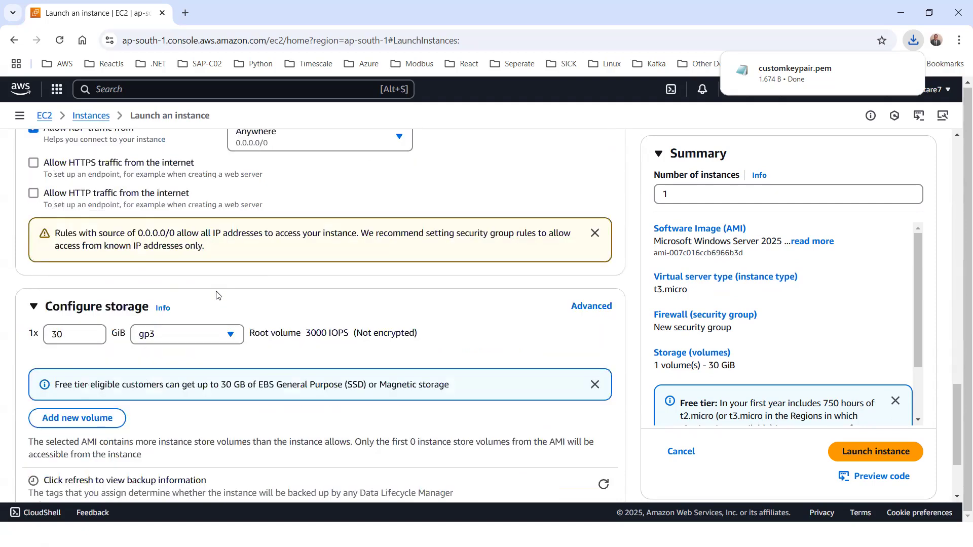
click(865, 435)
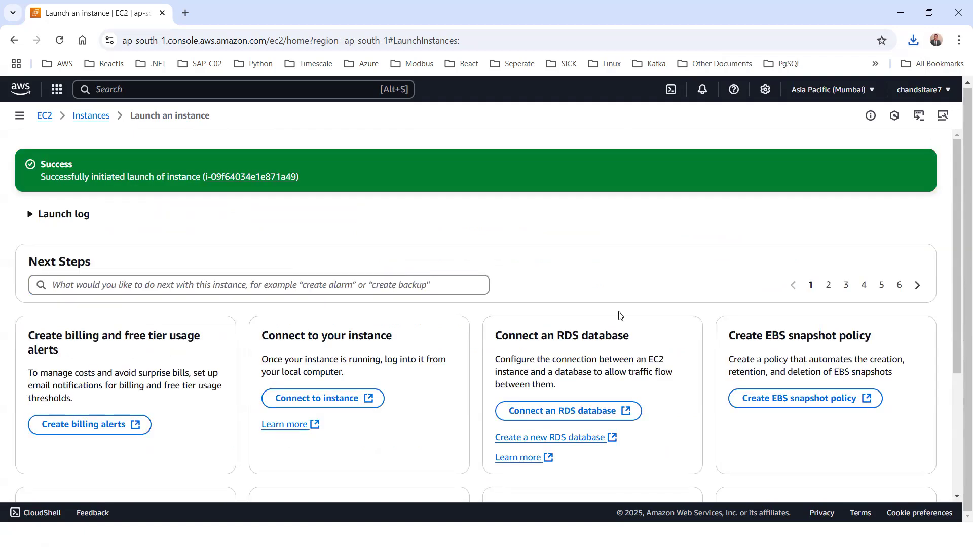
Open the newly launched instance mycustomec2 in the Instances list, look through its columns and open its instance summary
click(253, 177)
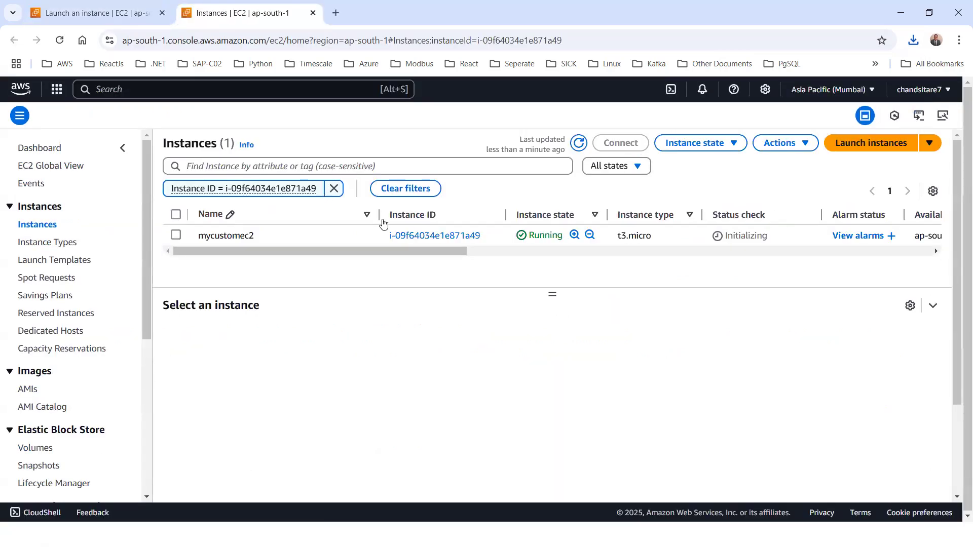
mouse_move(403, 251)
mouse_down()
mouse_move(526, 252)
mouse_move(403, 251)
mouse_up()
drag(491, 253, 451, 252)
scroll(450, 252, left, 3)
click(423, 240)
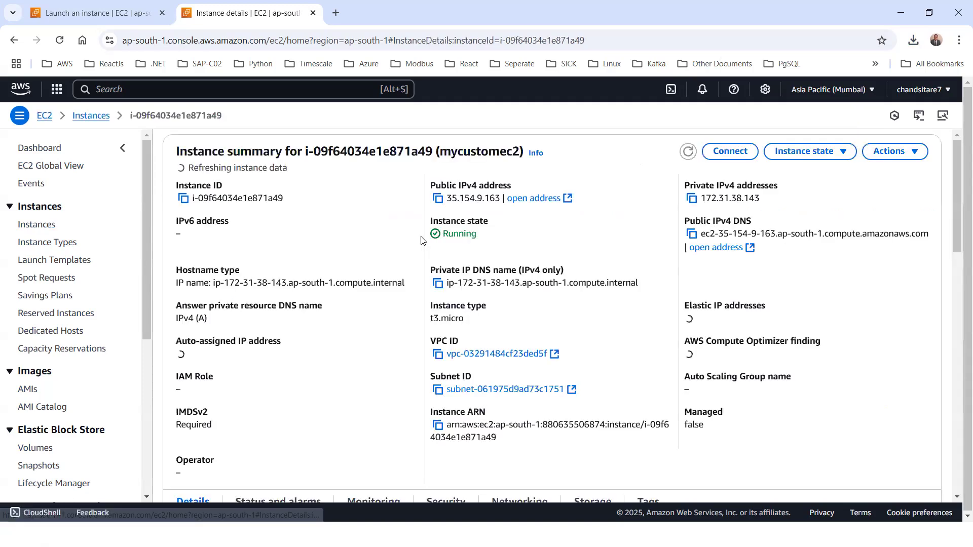
Examine the auto-assigned IP address, VPC ID and subnet ID in the instance summary of mycustomec2
scroll(321, 221, down, 1)
scroll(322, 220, up, 1)
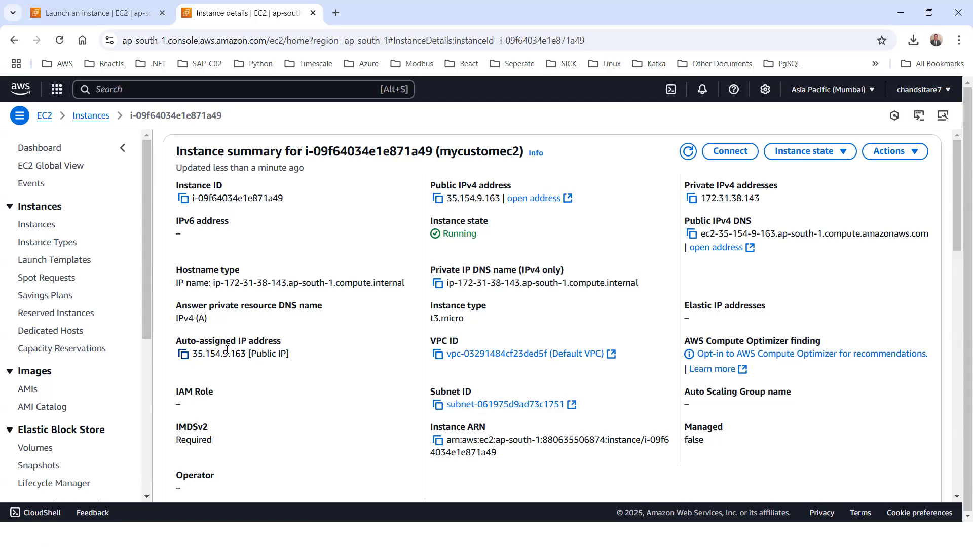
scroll(329, 332, down, 1)
scroll(347, 299, up, 1)
scroll(449, 322, down, 1)
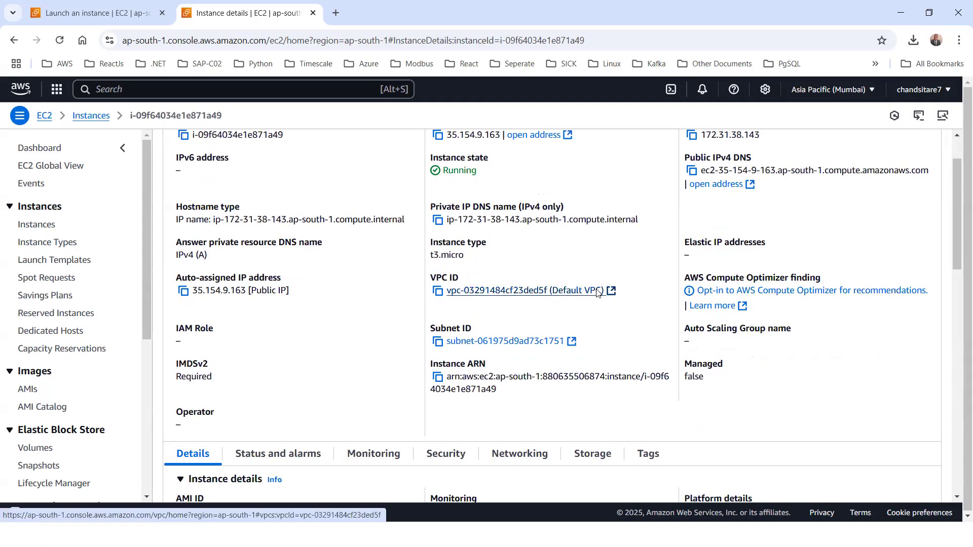
scroll(597, 293, up, 1)
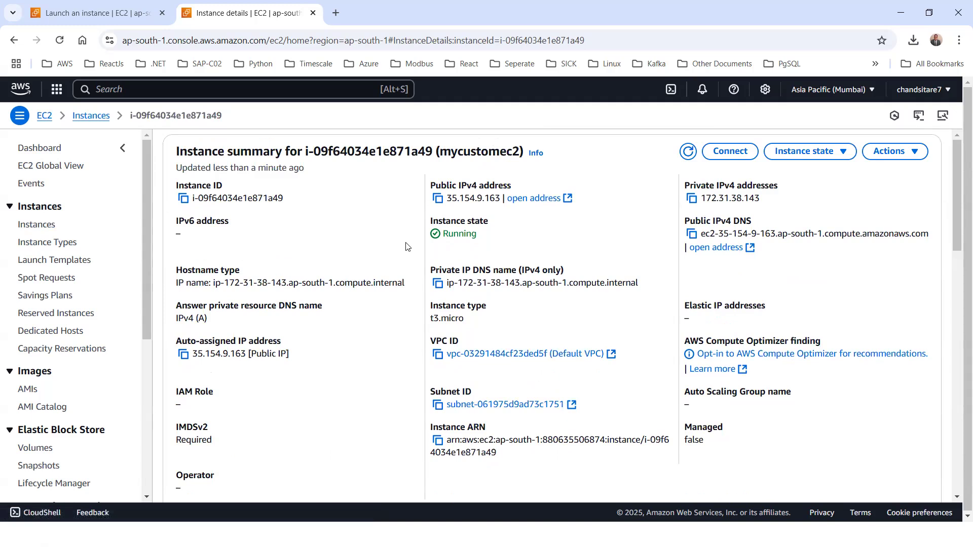
Recheck the instance summary of mycustomec2 from the Instances list and return to the list
click(83, 122)
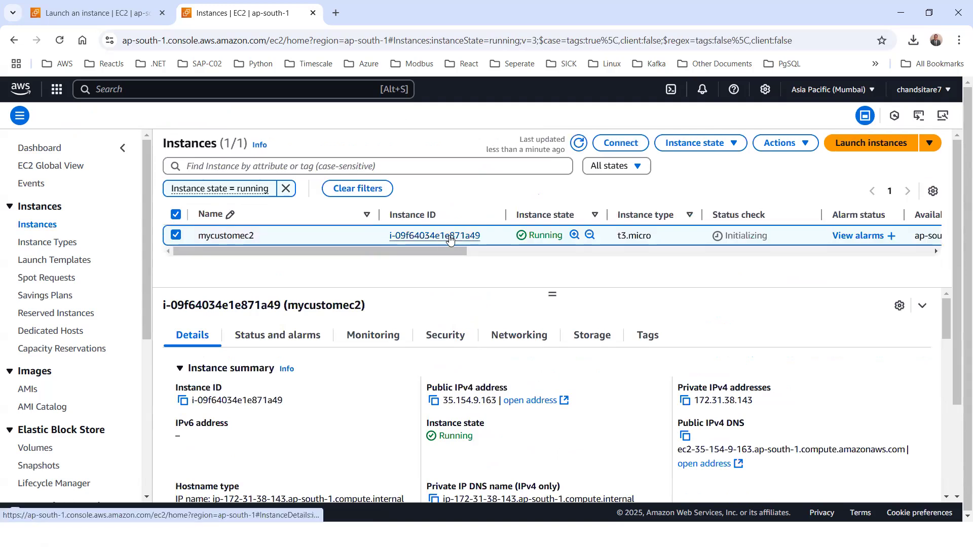
click(450, 236)
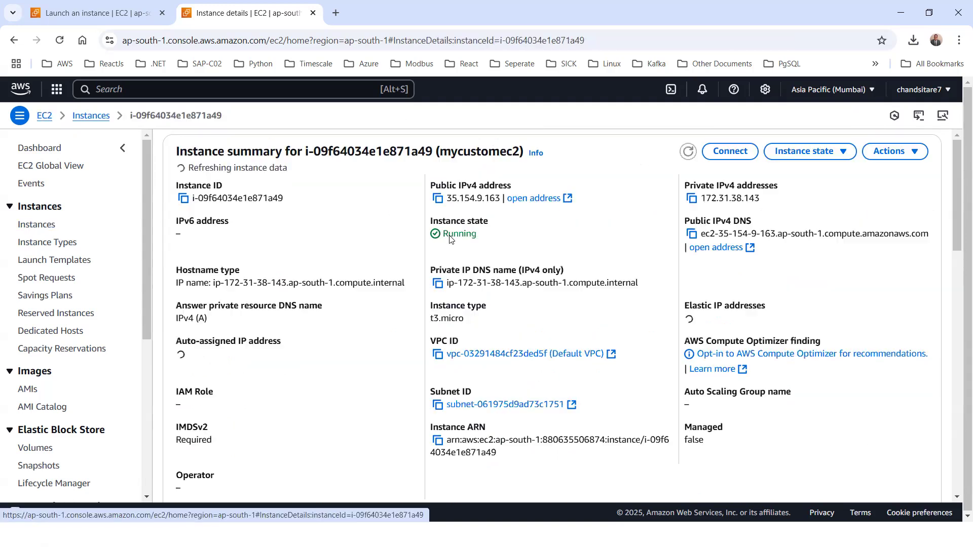
scroll(486, 294, down, 1)
scroll(486, 293, up, 1)
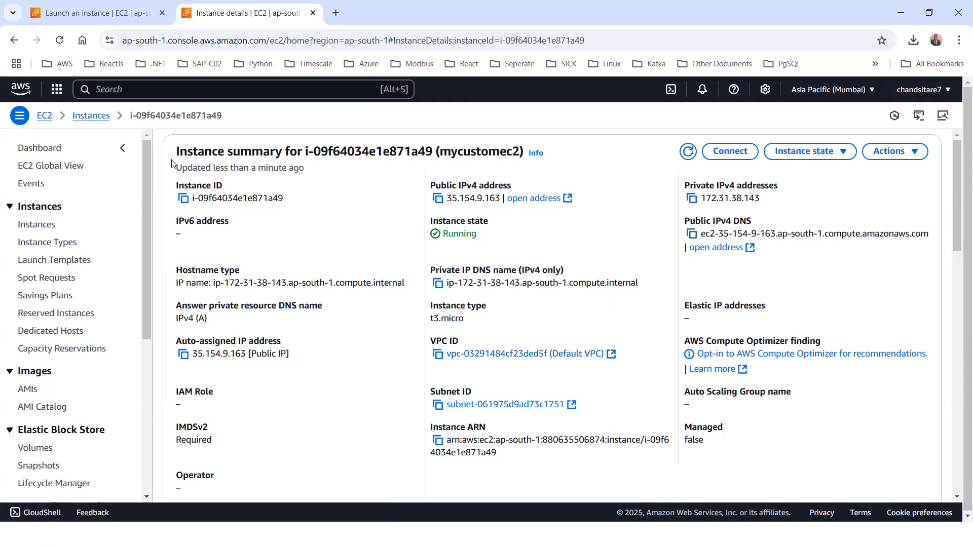
click(101, 117)
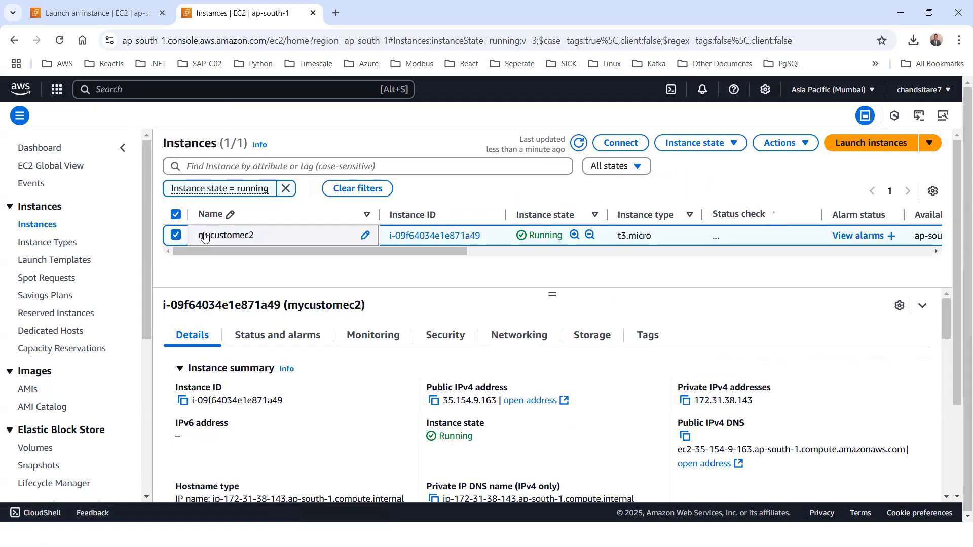
Stop the running instance mycustomec2, terminate (delete) it and refresh the Instances list
click(723, 144)
click(695, 167)
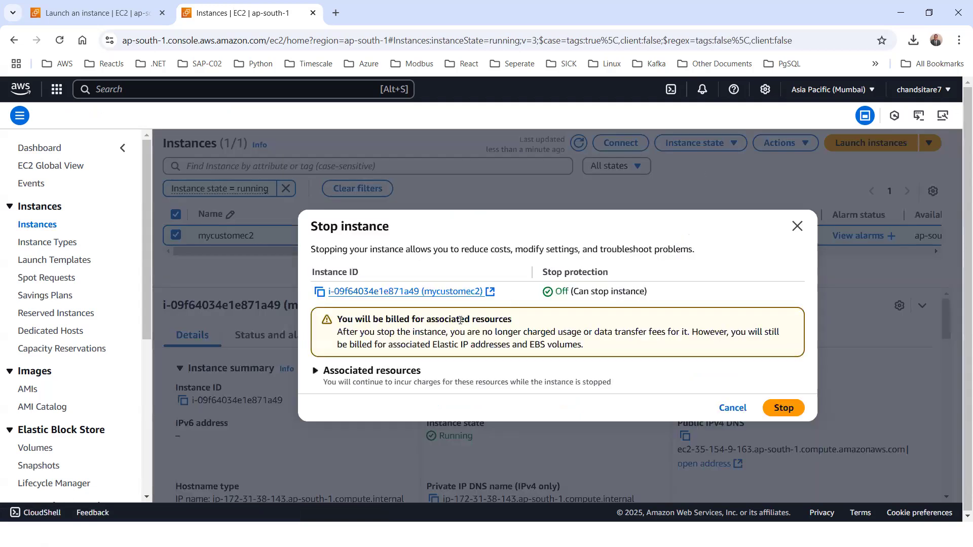
click(783, 408)
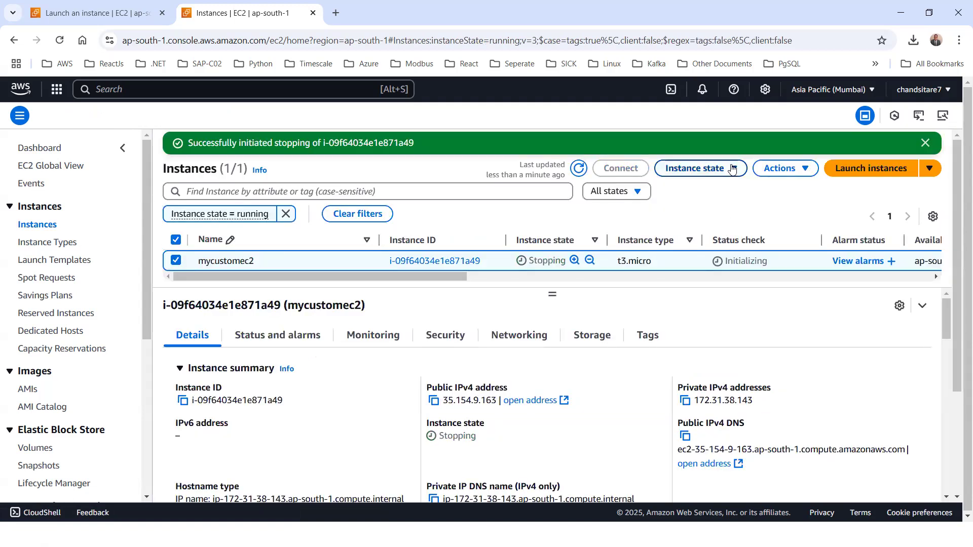
click(698, 168)
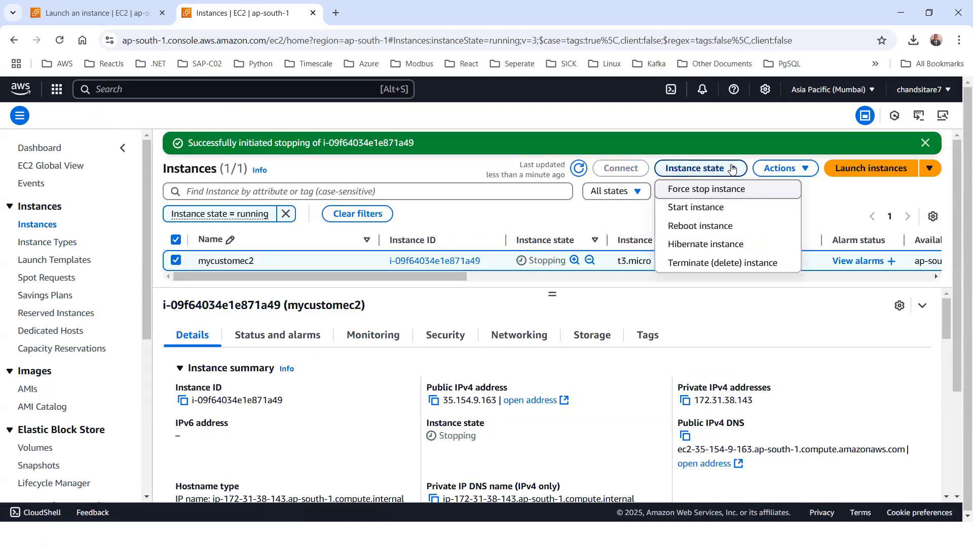
click(706, 264)
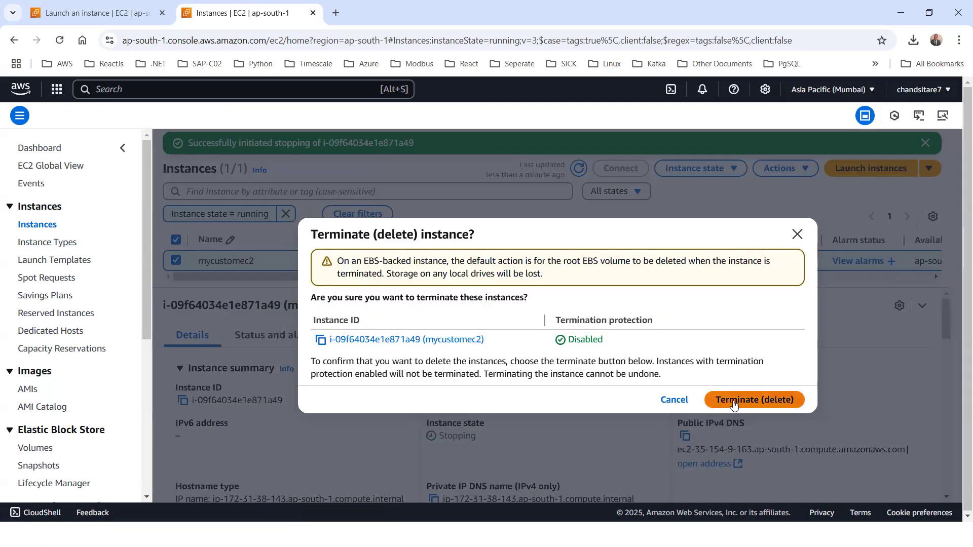
click(750, 399)
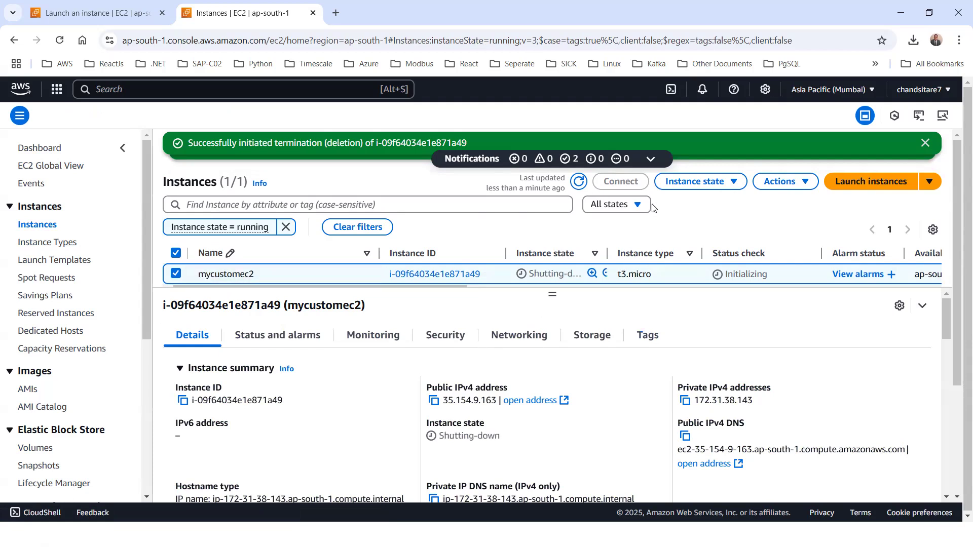
click(578, 181)
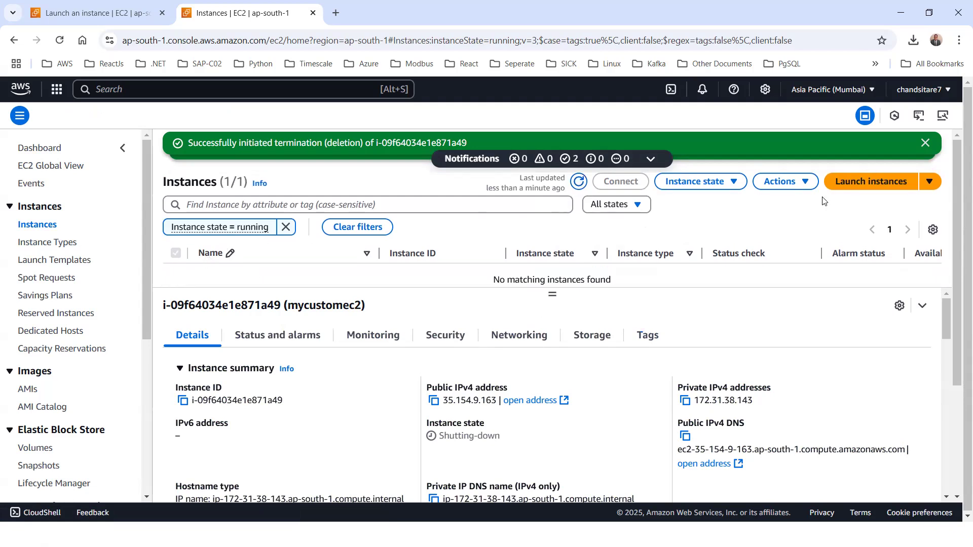
Start launching a new EC2 instance and name it mycustomvpc101
click(872, 183)
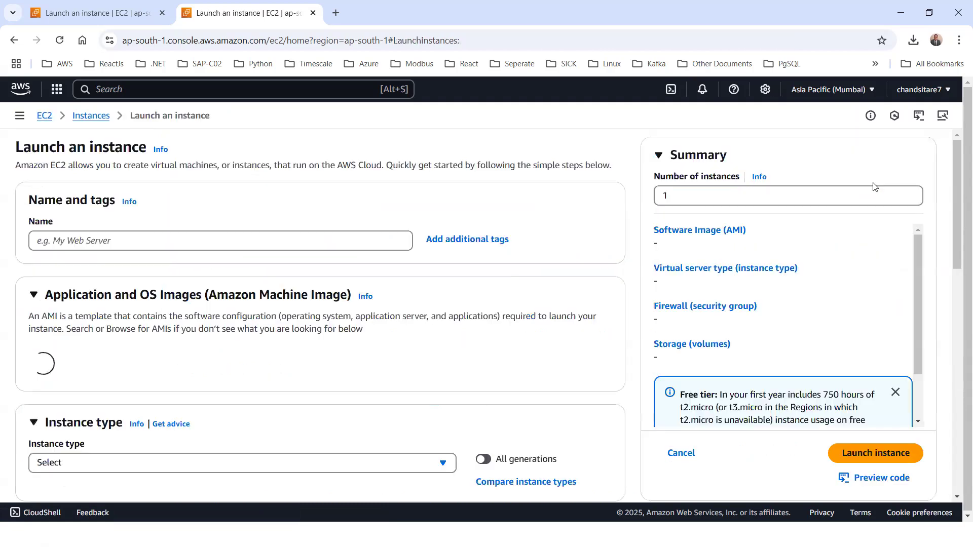
click(128, 241)
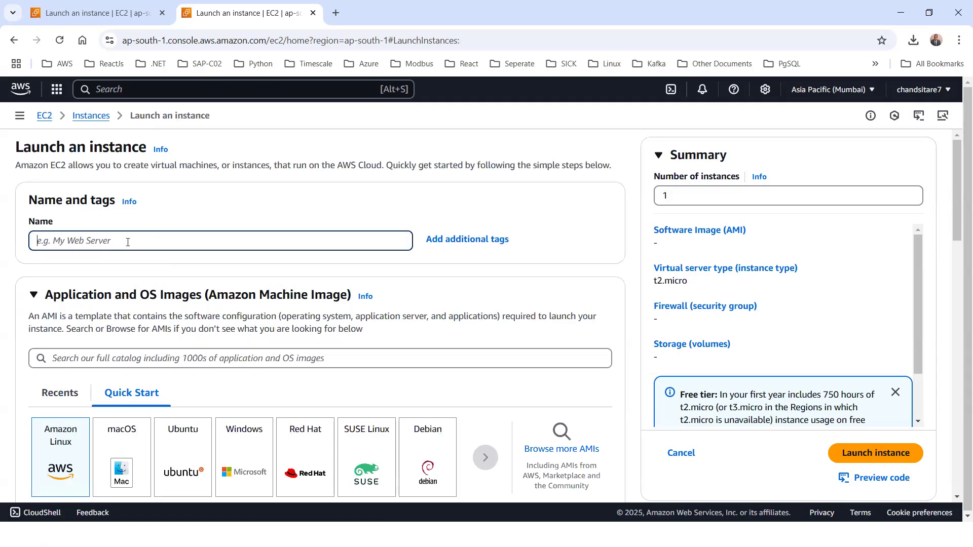
text(mycu)
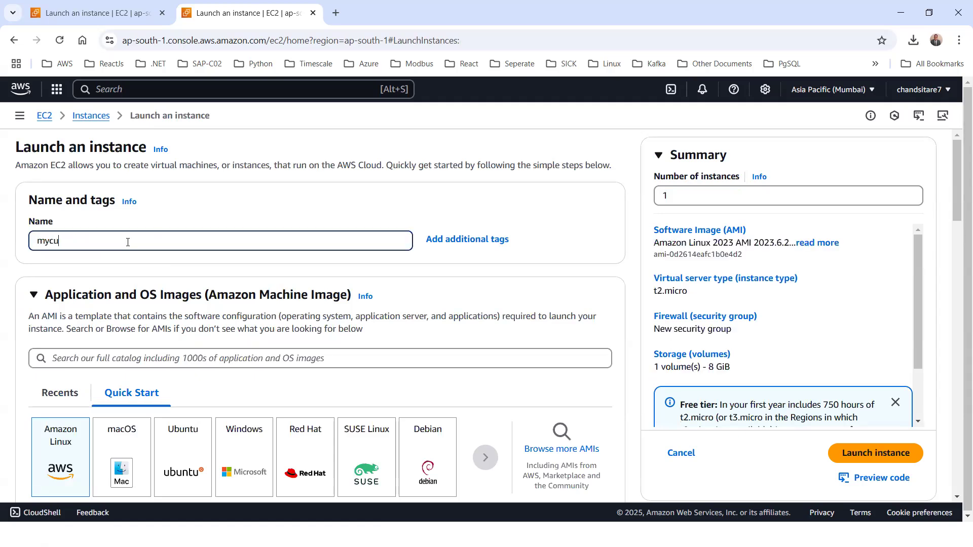
text(stomvpc101)
Choose the Windows quick-start image and select Microsoft Windows Server 2025 Core Base as the AMI
scroll(126, 315, down, 3)
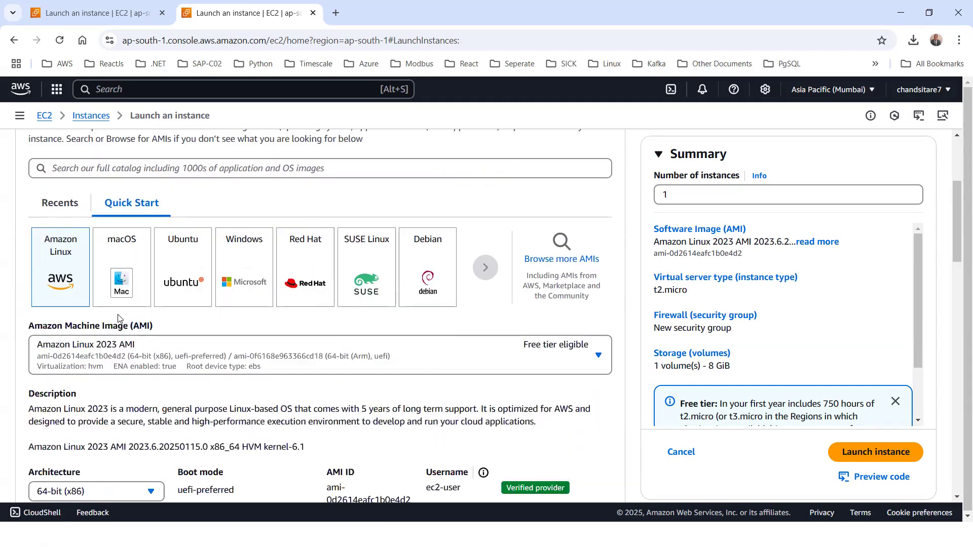
click(229, 275)
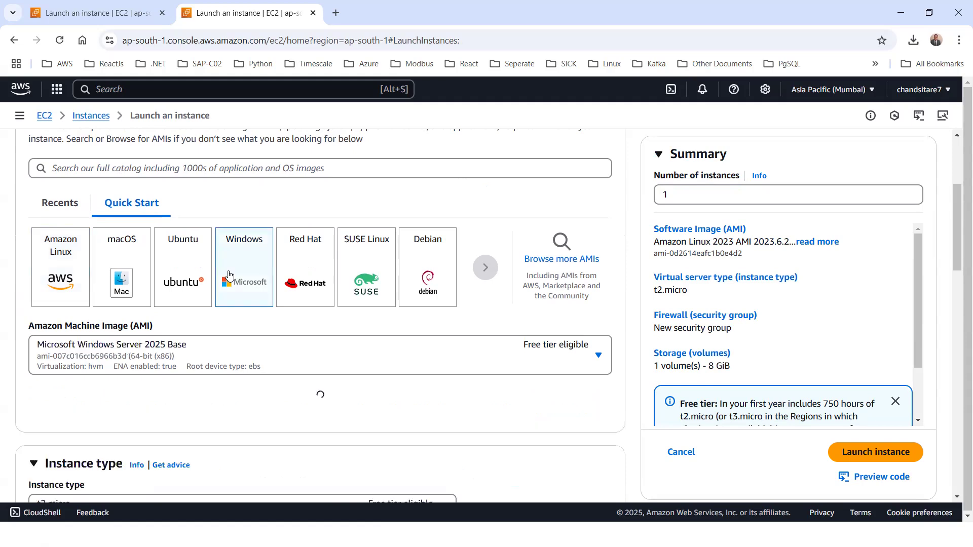
scroll(229, 275, down, 2)
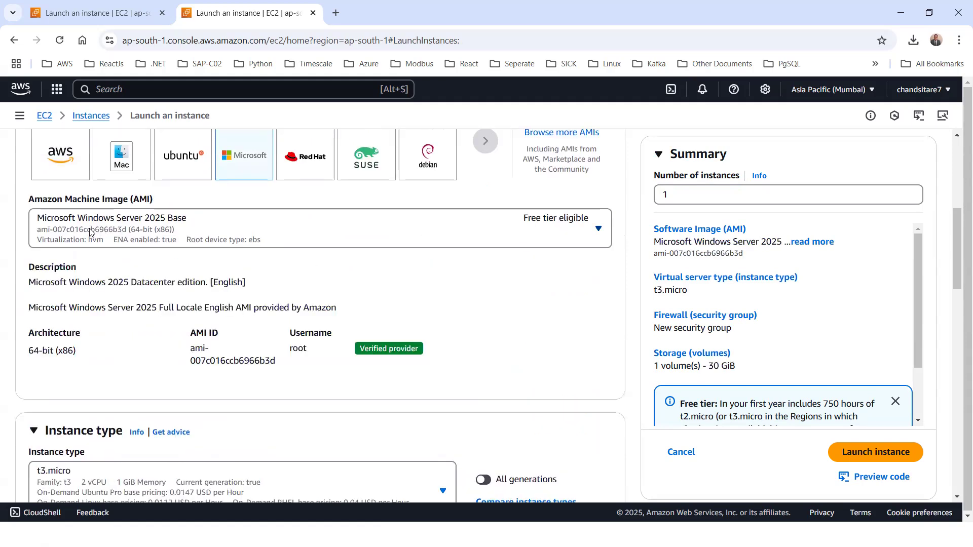
click(468, 238)
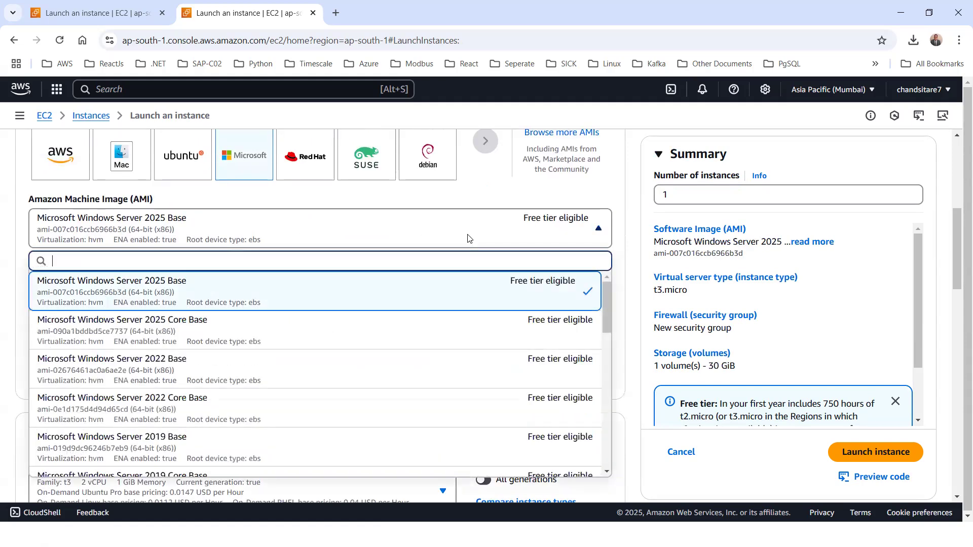
click(183, 334)
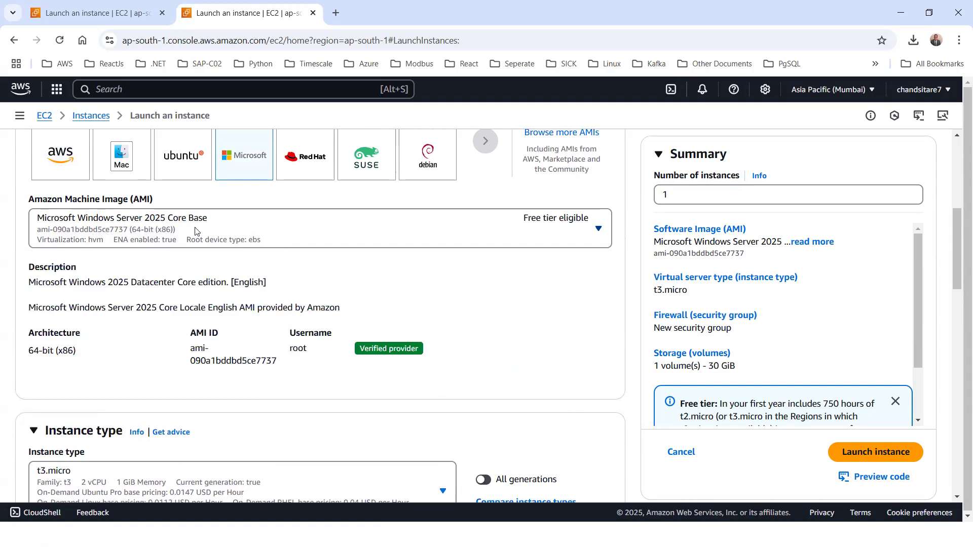
Check the downloaded key file in the browser's download history and select customkeypair as the instance's key pair
scroll(304, 309, down, 5)
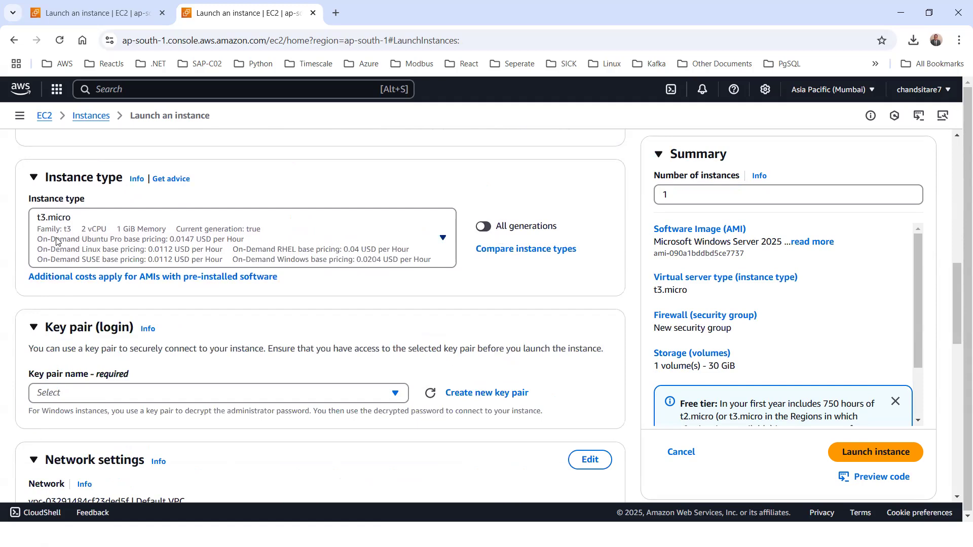
scroll(358, 278, down, 1)
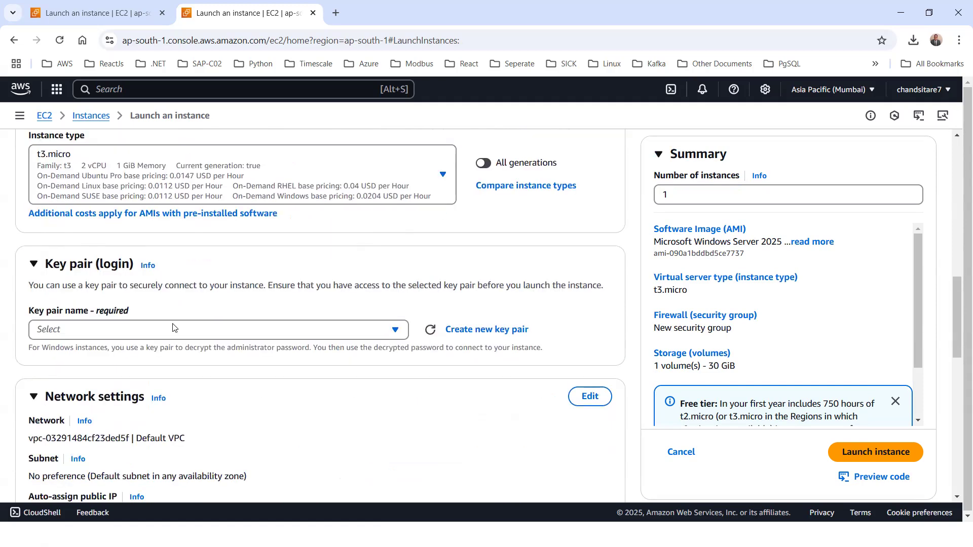
click(401, 329)
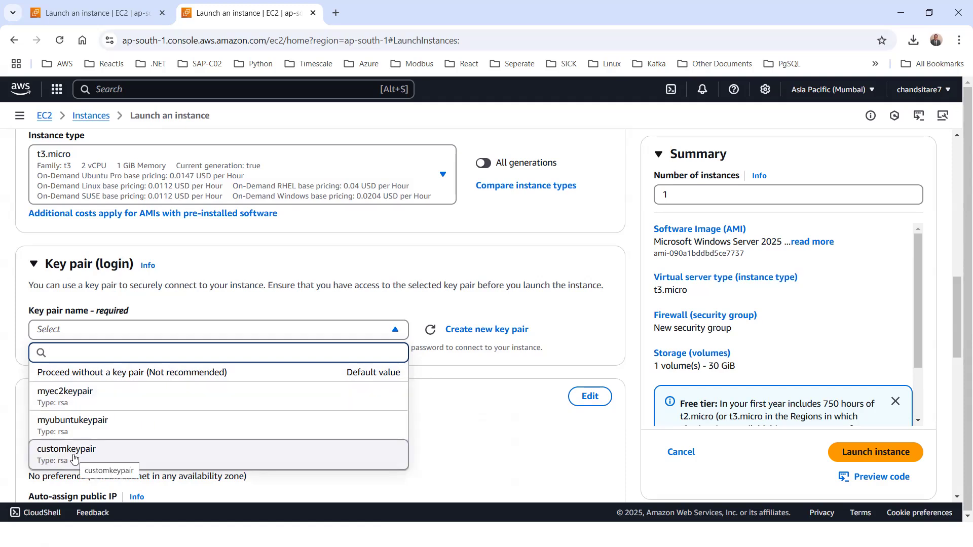
click(913, 40)
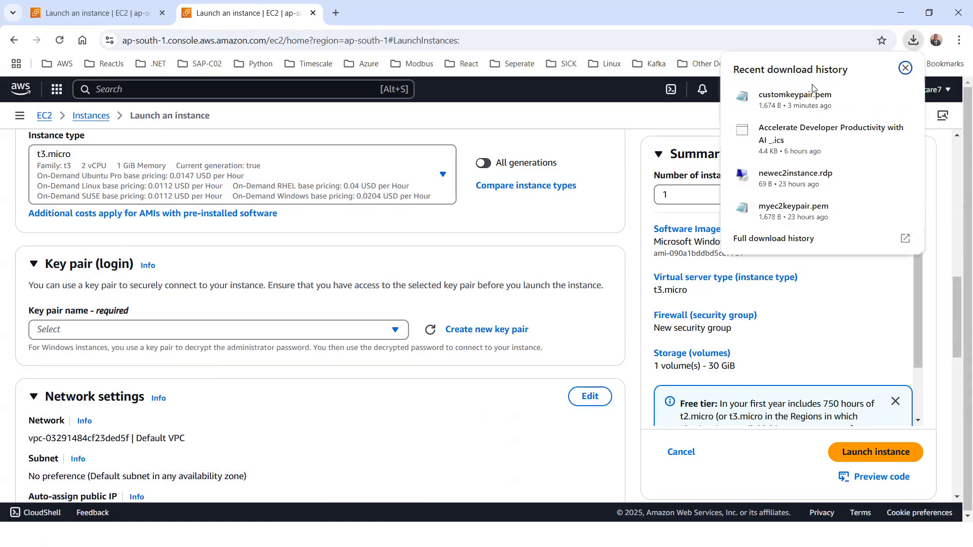
click(124, 330)
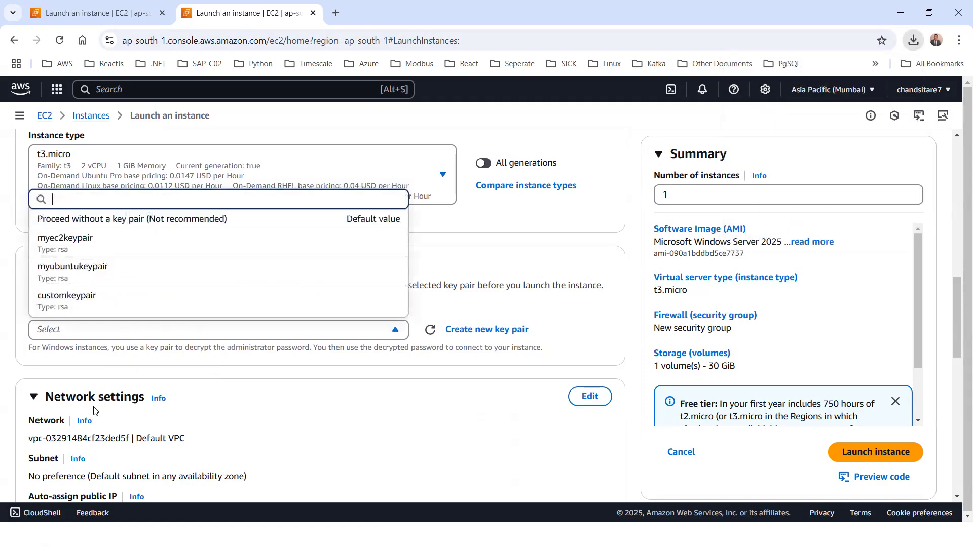
click(91, 301)
Edit the network settings to use the VPC mycustomvpc and enable auto-assign public IP
scroll(194, 285, down, 5)
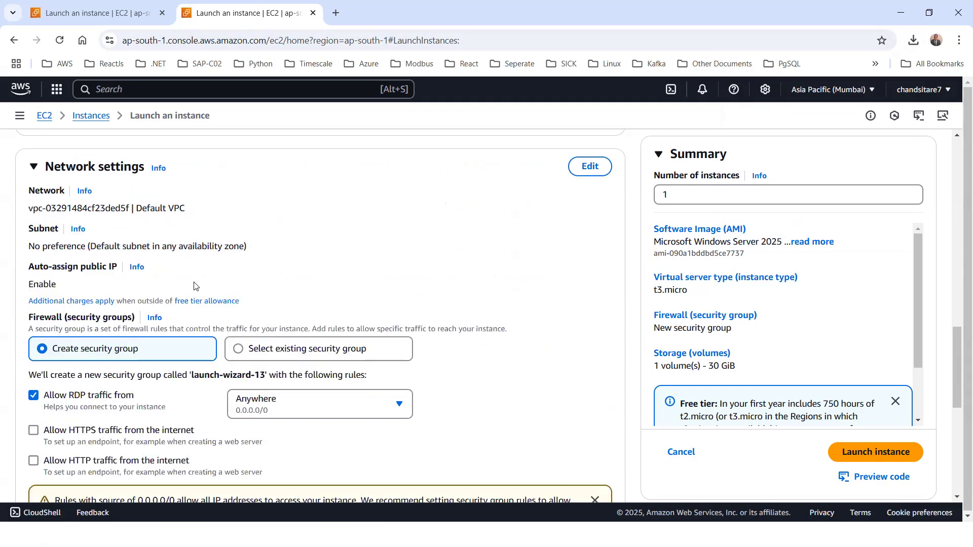
scroll(30, 185, up, 3)
scroll(61, 218, down, 2)
scroll(183, 220, down, 2)
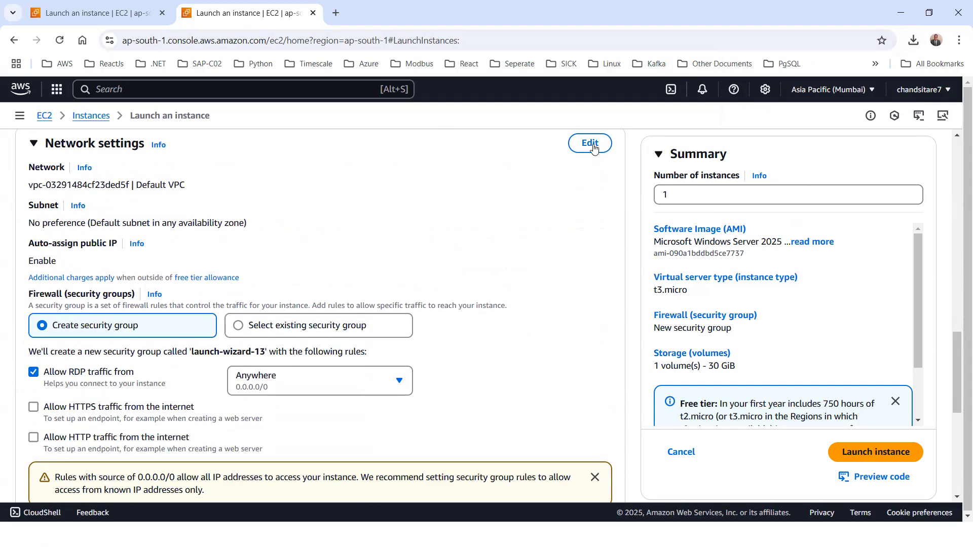
click(591, 145)
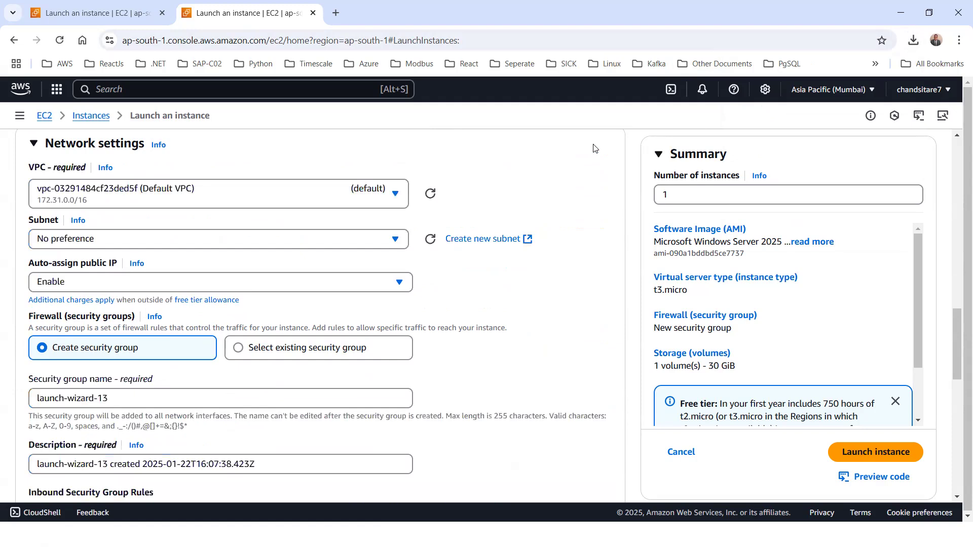
click(162, 195)
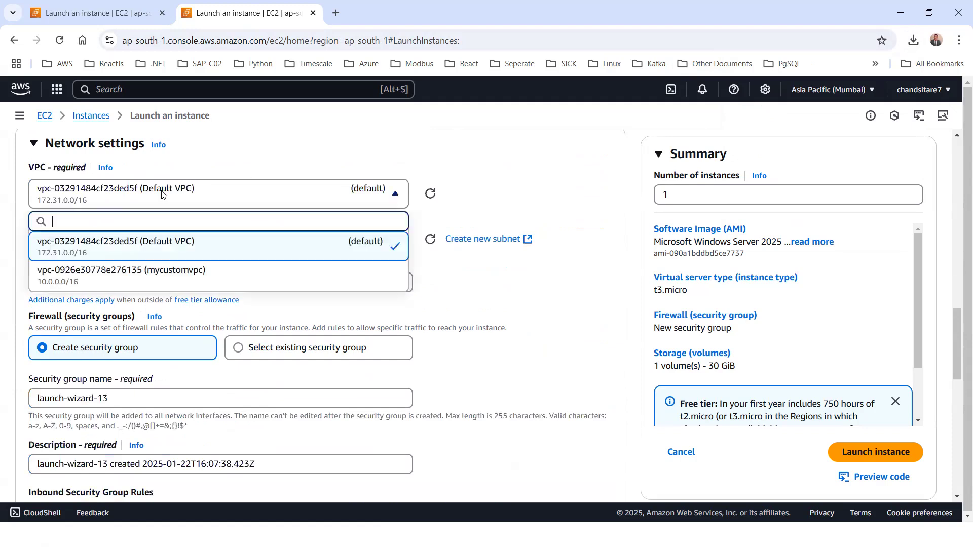
click(160, 279)
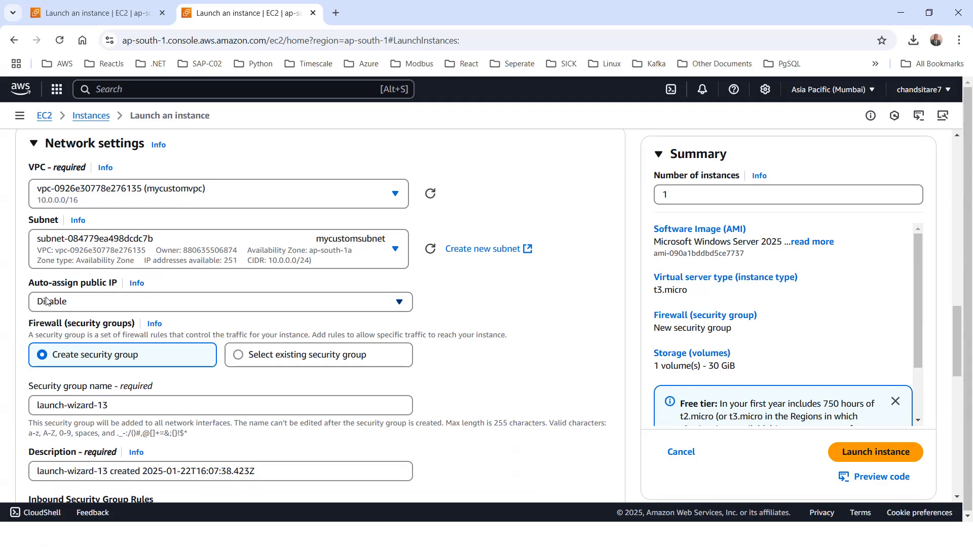
click(89, 302)
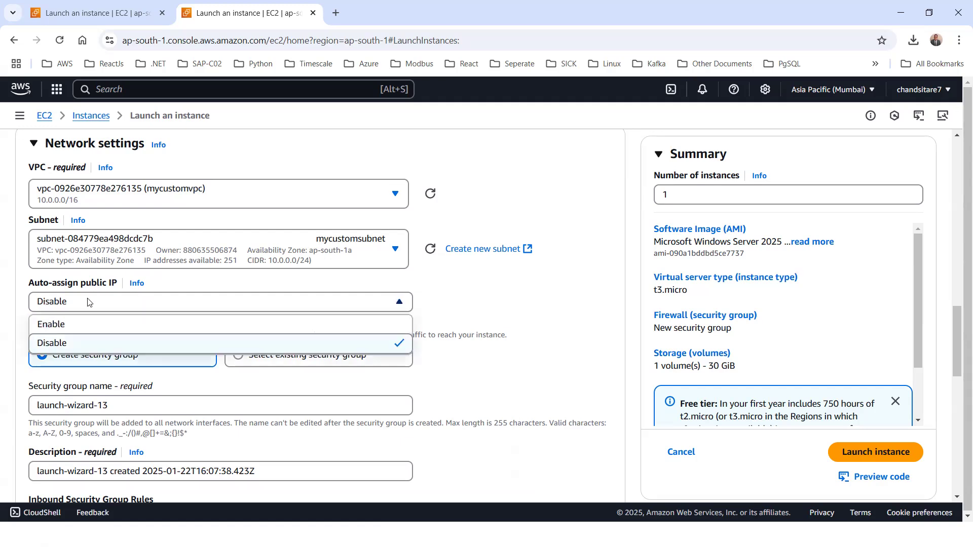
click(56, 329)
Review the security group's inbound RDP rule, the storage configuration and the advanced details of the new instance
scroll(226, 352, down, 3)
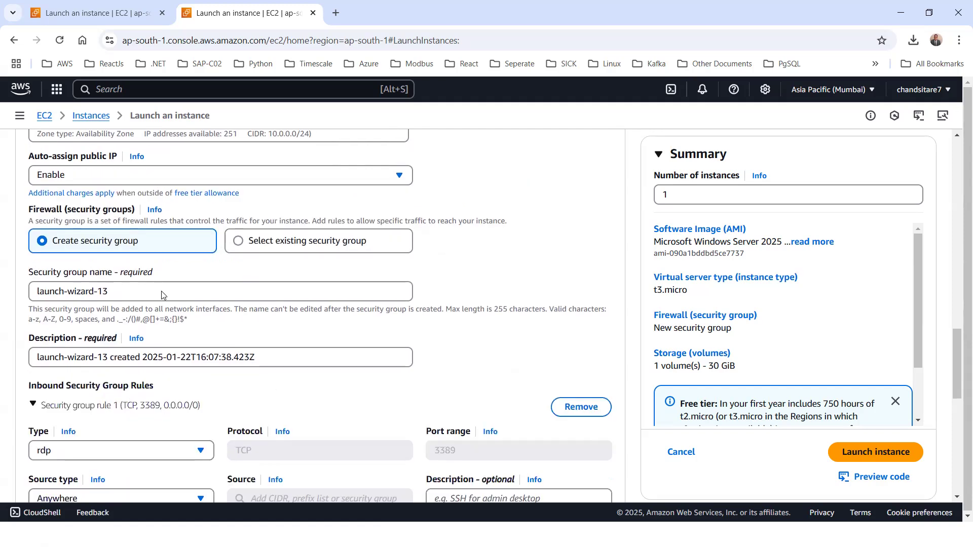
scroll(197, 340, down, 3)
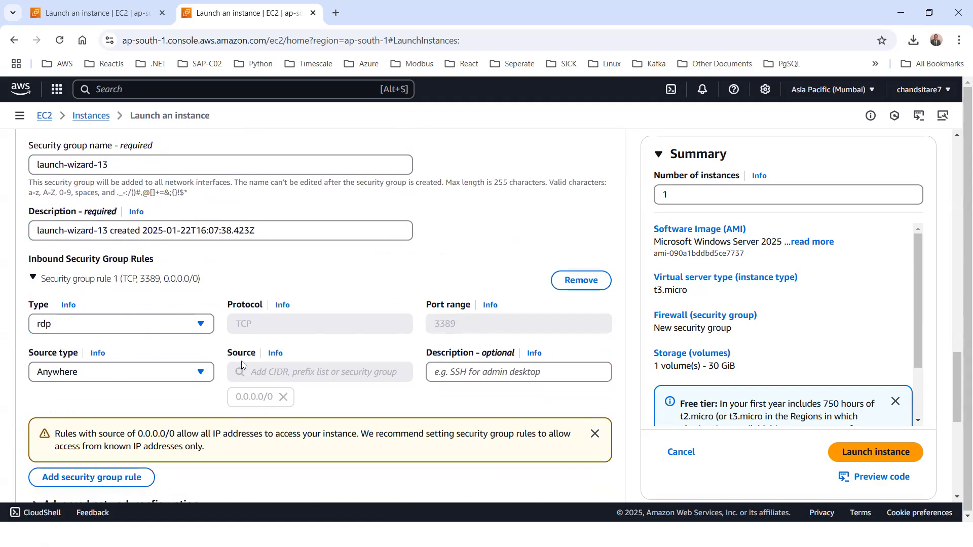
scroll(138, 320, down, 4)
scroll(138, 320, down, 4)
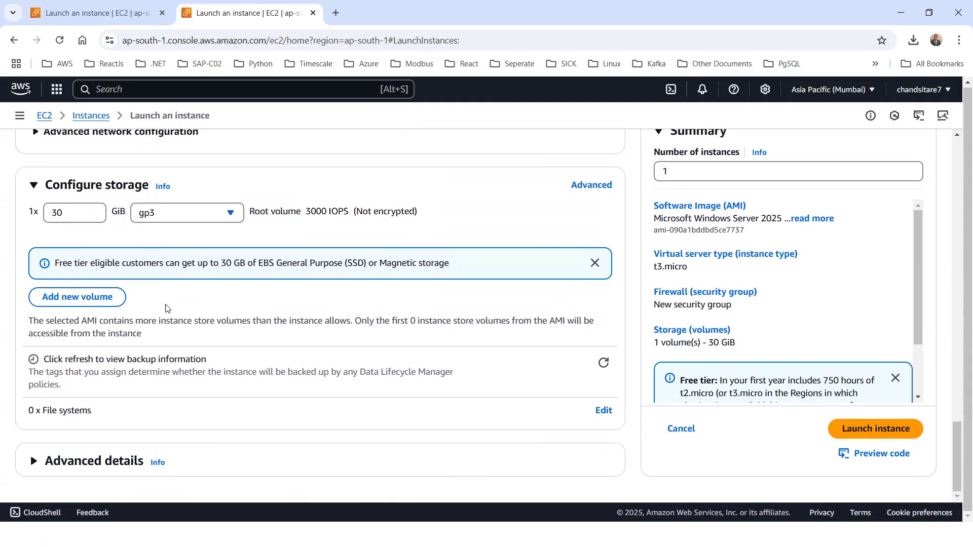
click(33, 461)
scroll(101, 401, down, 2)
scroll(107, 385, down, 6)
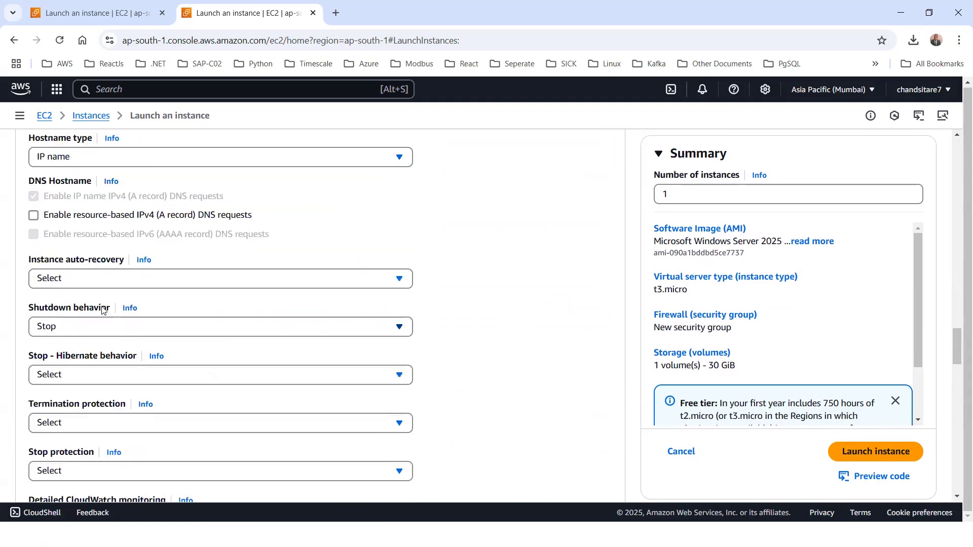
scroll(104, 309, down, 10)
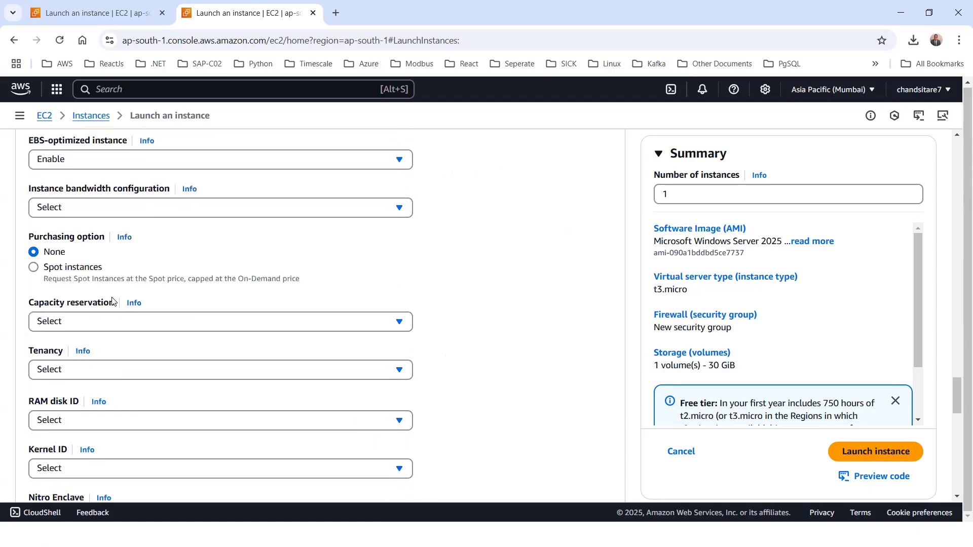
scroll(112, 302, up, 15)
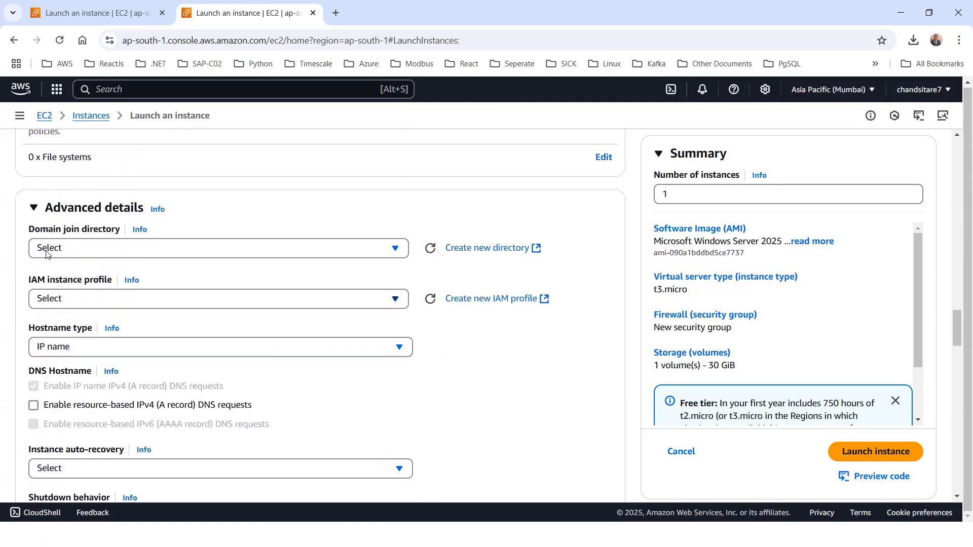
click(32, 212)
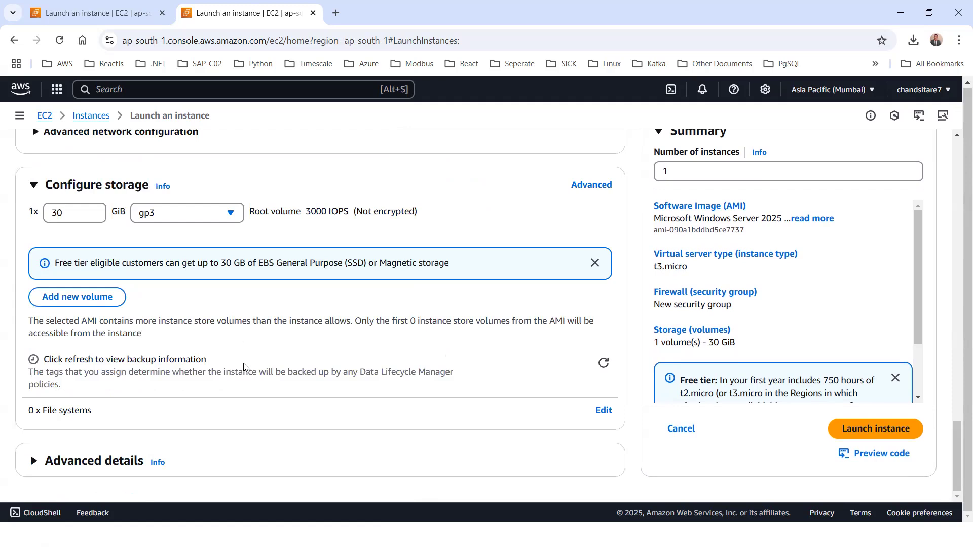
Recheck the AMI, instance type, key pair, network settings and storage of the new instance, and launch it
scroll(244, 367, up, 15)
scroll(244, 367, up, 10)
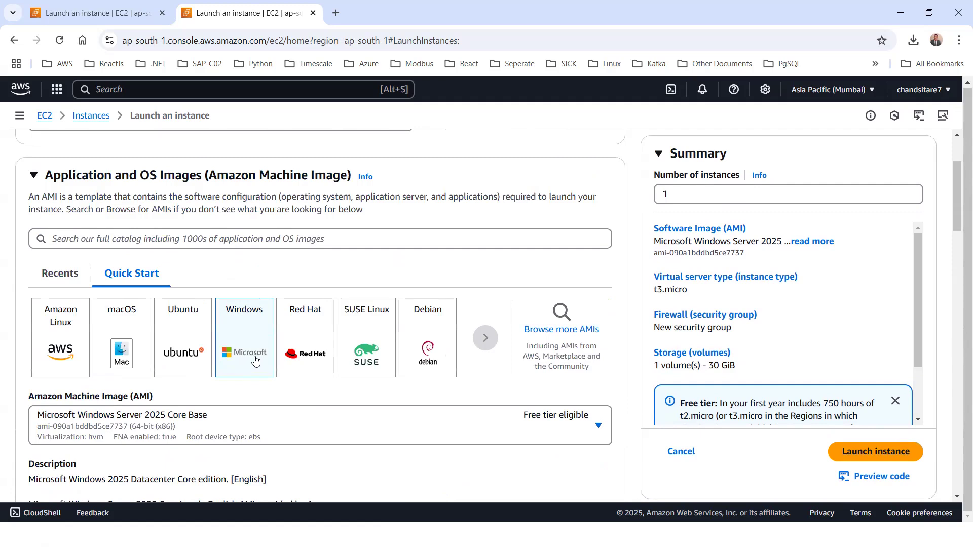
scroll(254, 363, down, 2)
scroll(155, 269, down, 3)
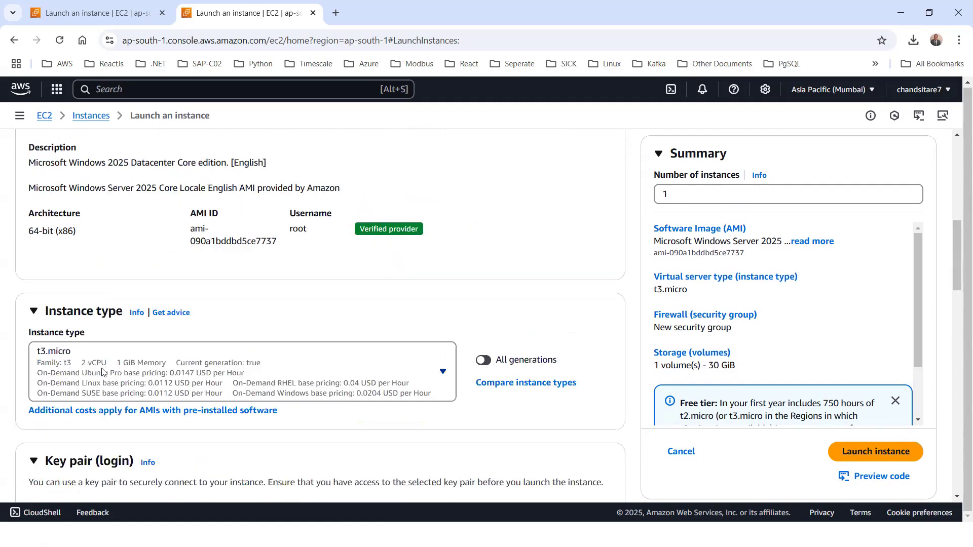
scroll(154, 343, down, 4)
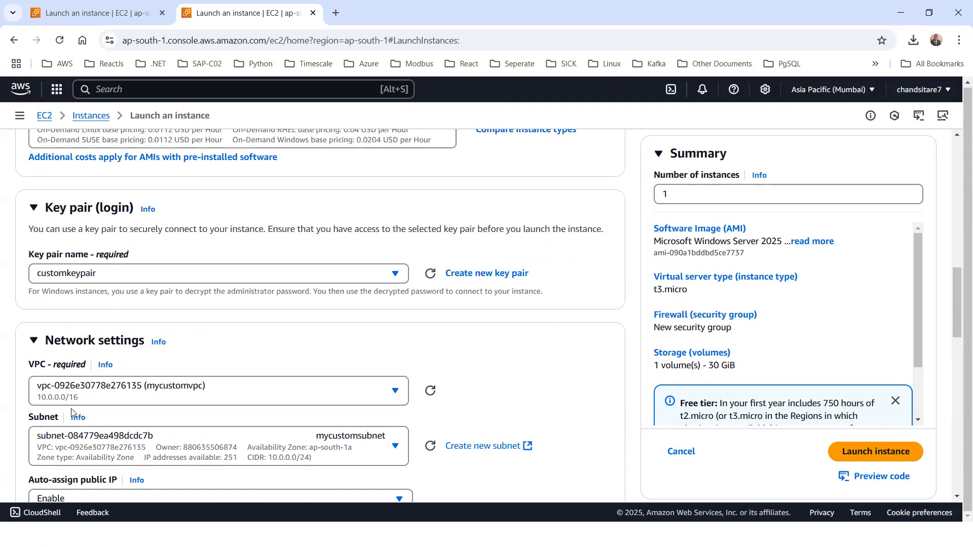
scroll(206, 393, down, 1)
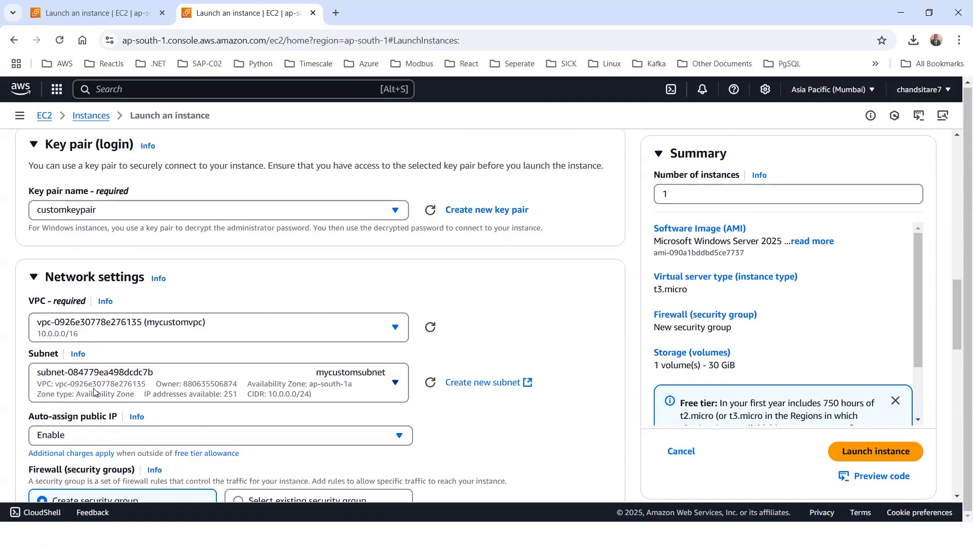
scroll(285, 383, down, 2)
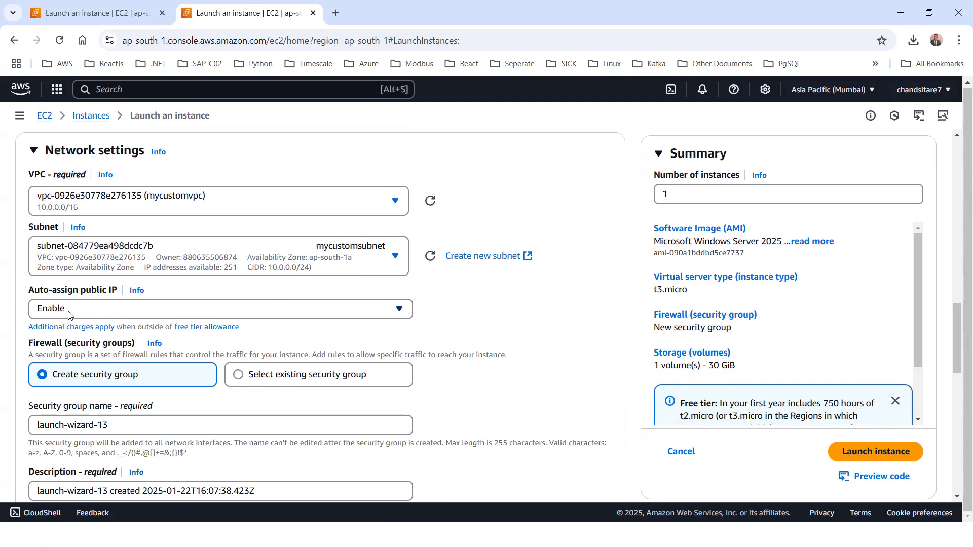
scroll(69, 314, down, 9)
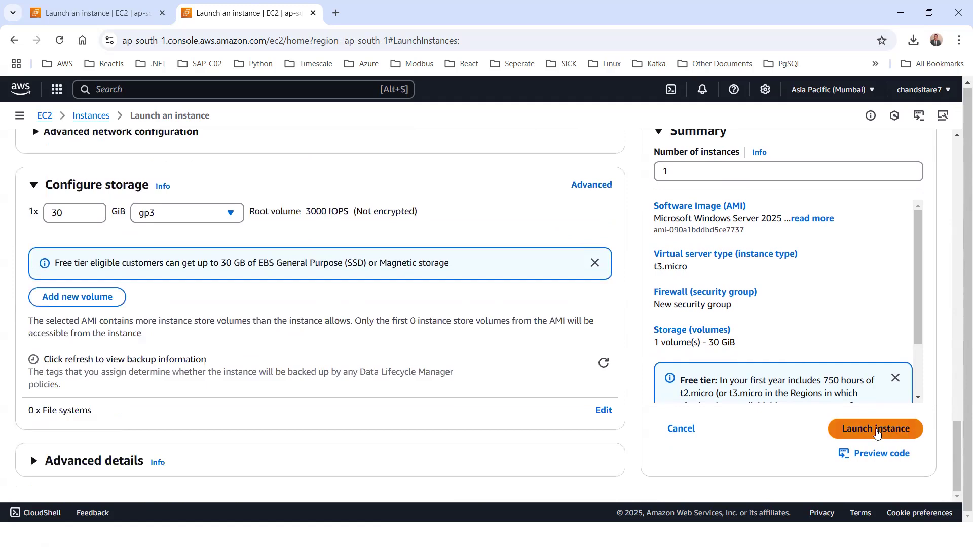
click(876, 429)
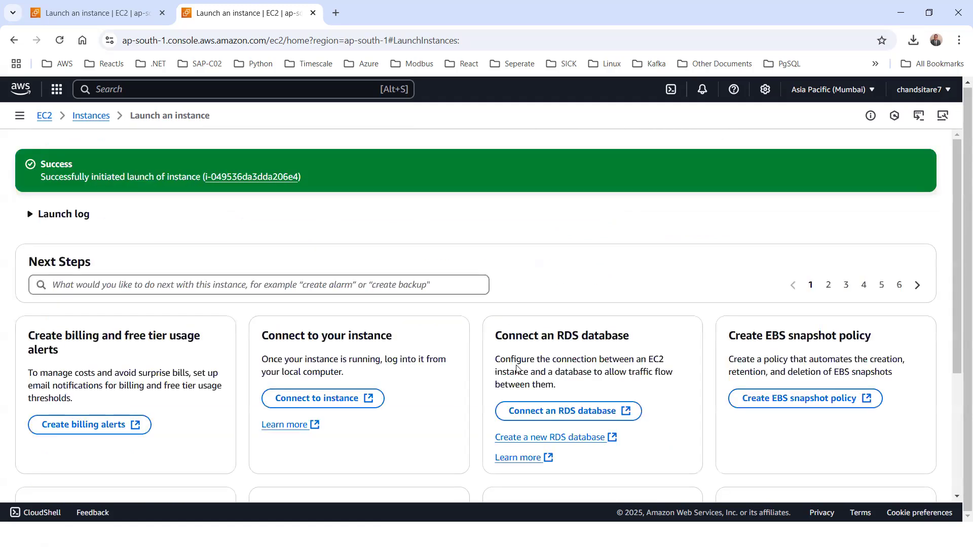
Open the launched instance mycustomvpc101 and examine its public IP address, VPC, subnet and networking details
click(253, 176)
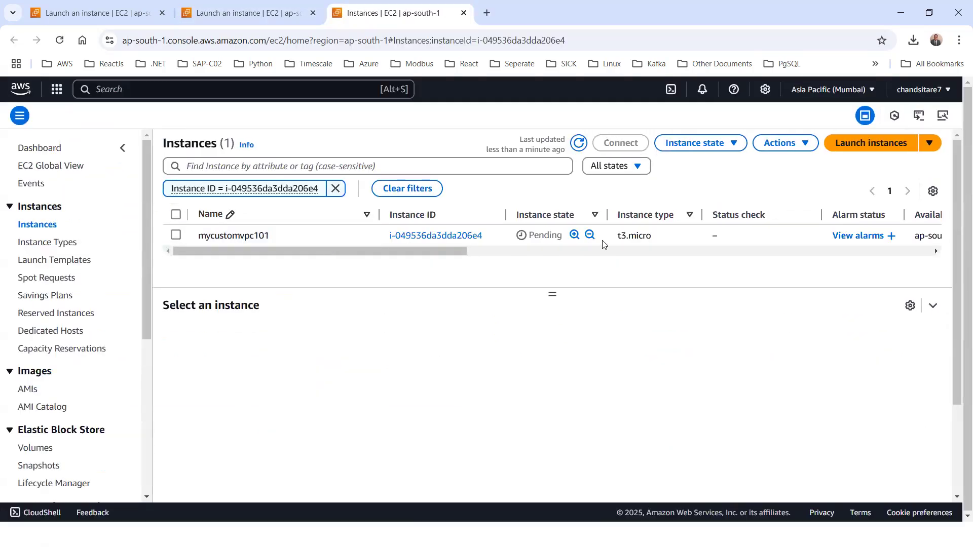
click(437, 236)
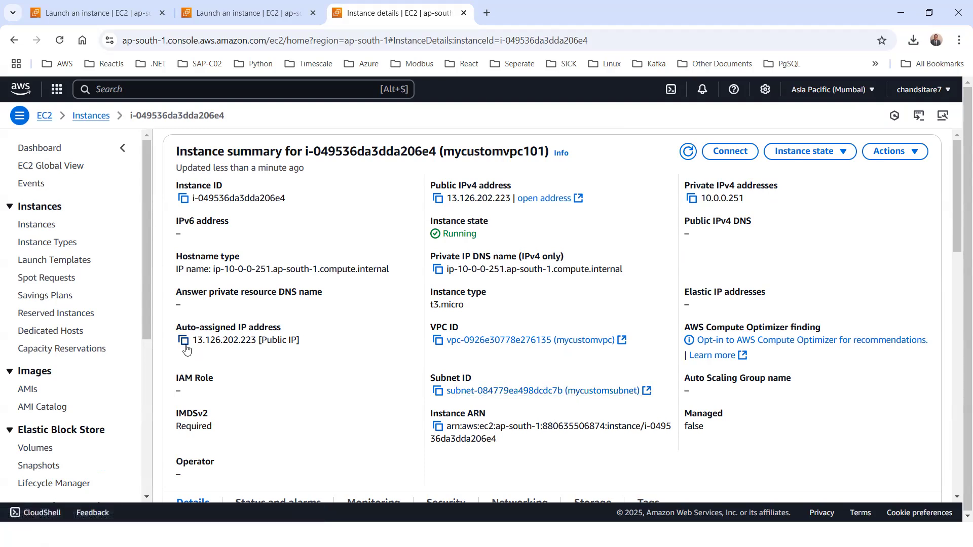
scroll(274, 342, down, 3)
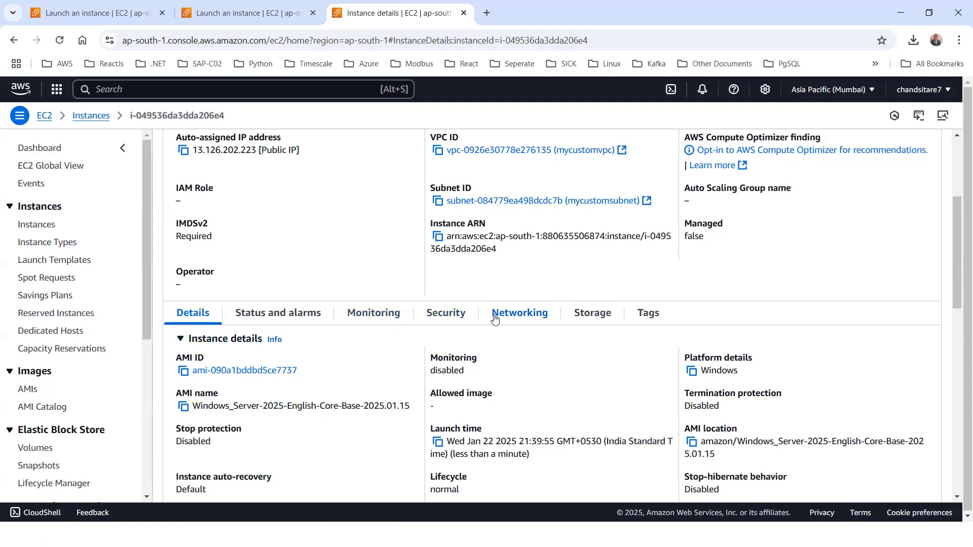
click(499, 315)
scroll(404, 318, down, 1)
scroll(404, 318, down, 2)
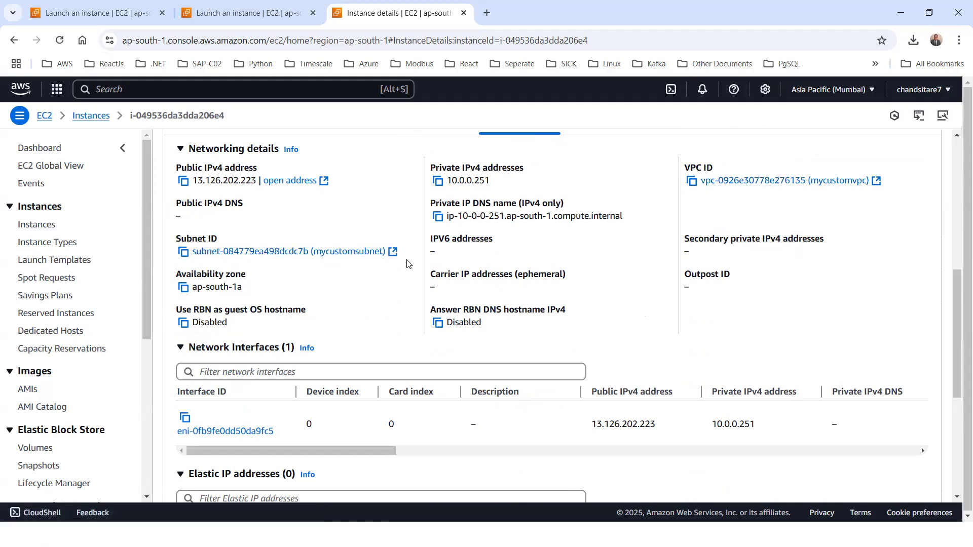
scroll(633, 238, up, 7)
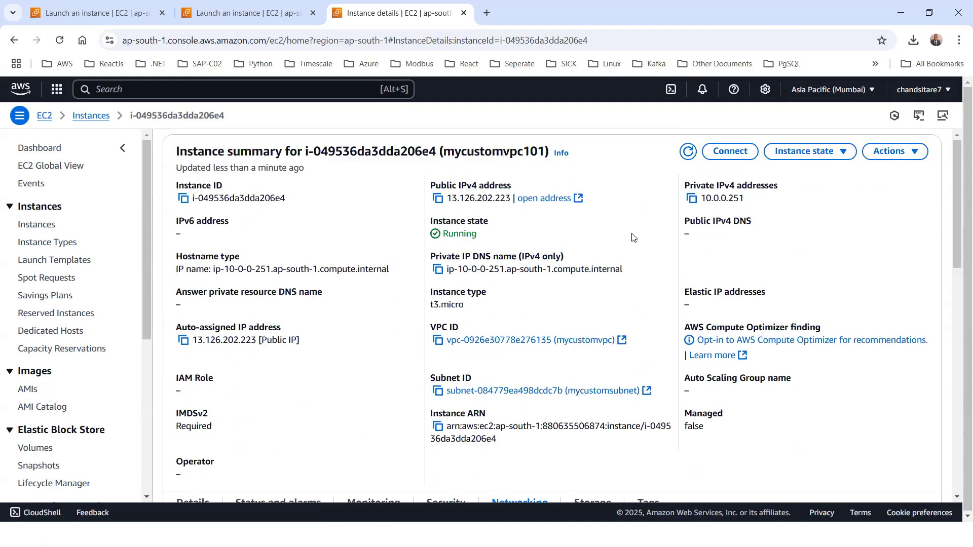
Refresh the instance data and return to the instances list to check the status checks of mycustomvpc101
click(688, 151)
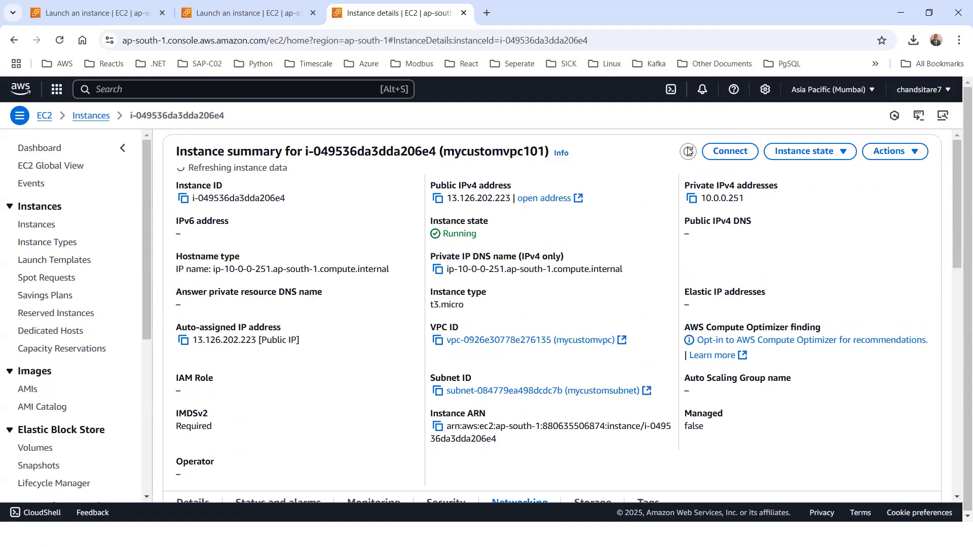
click(93, 116)
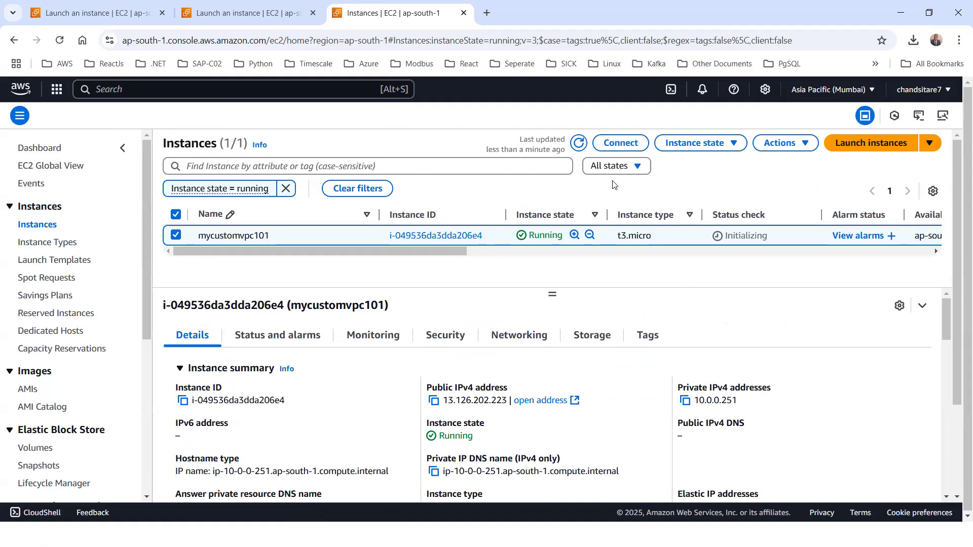
click(580, 144)
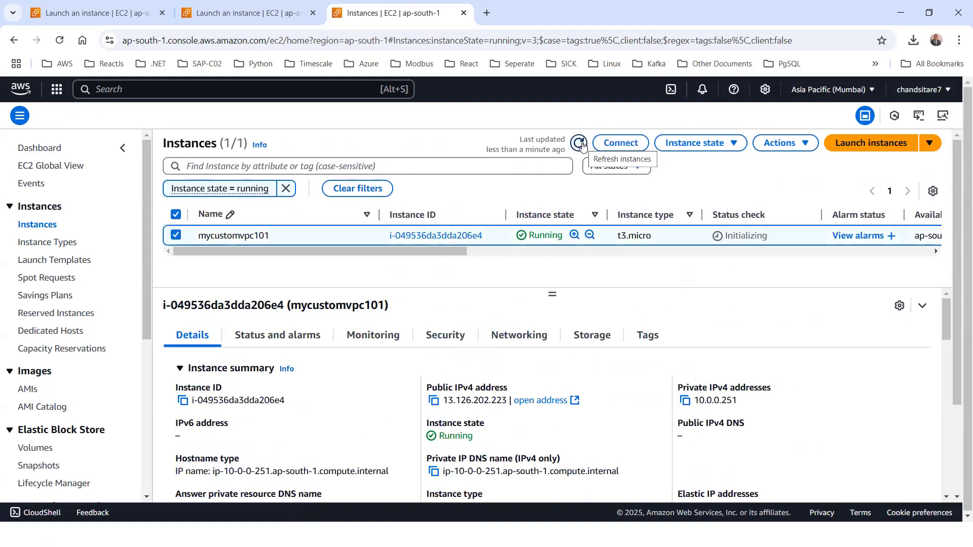
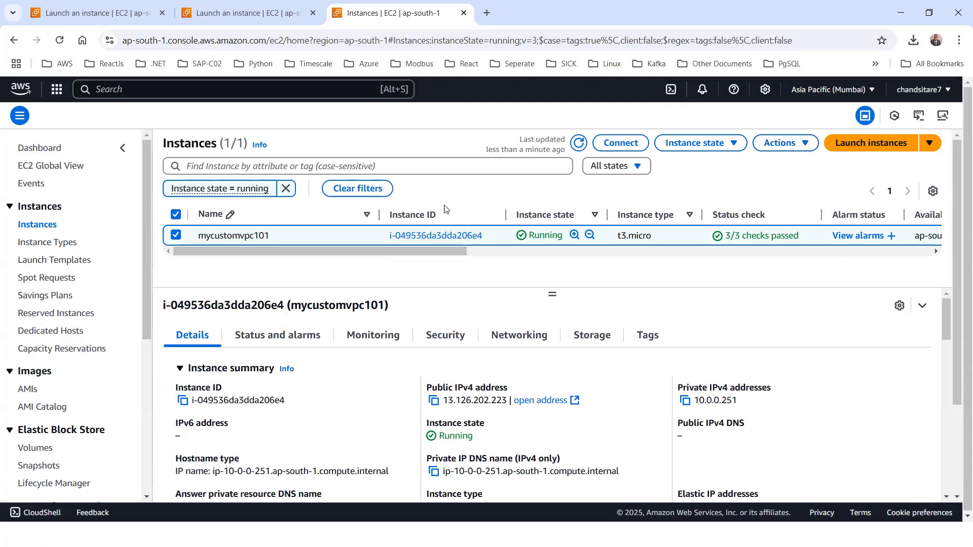
Open the RDP client connection options for mycustomvpc101 and download its remote desktop file
click(624, 143)
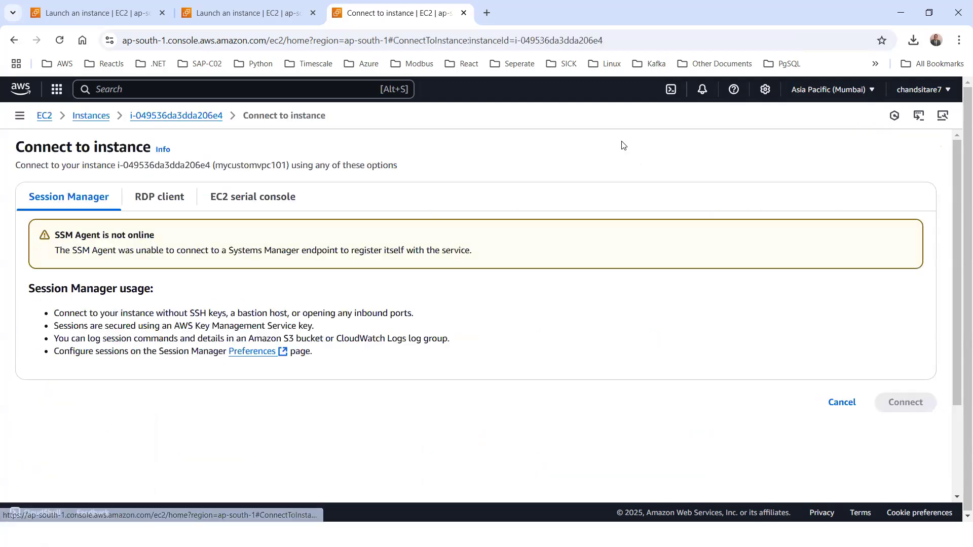
click(148, 199)
scroll(162, 199, down, 3)
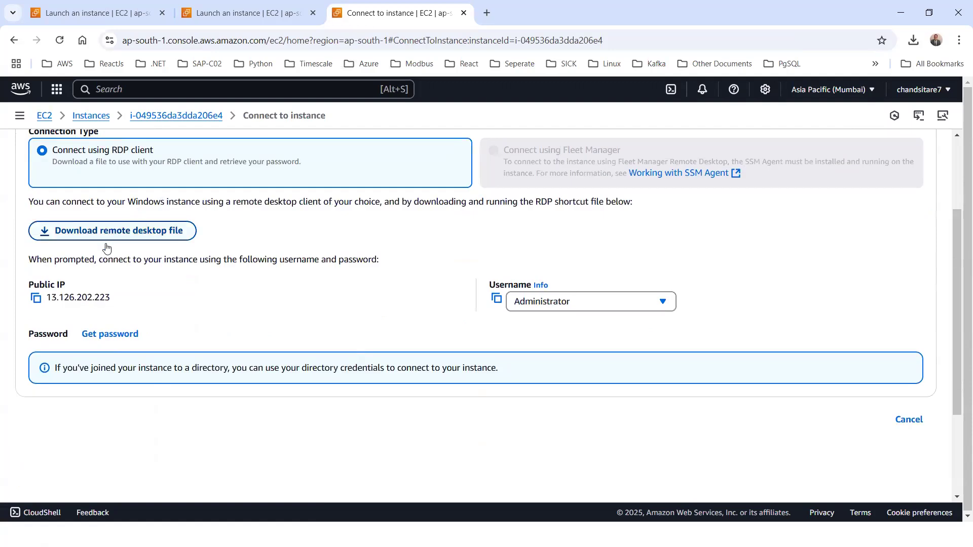
click(133, 235)
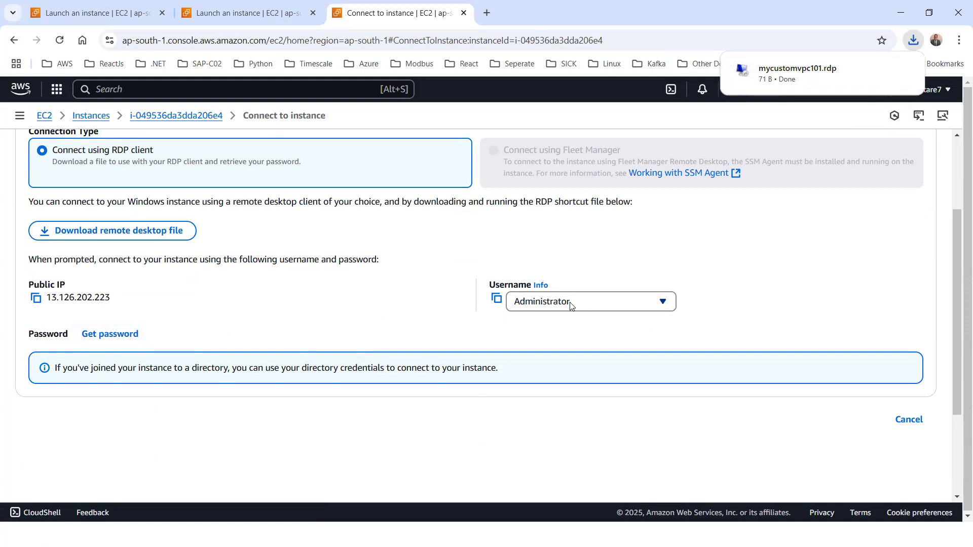
Upload customkeypair.pem as the private key and decrypt the instance's Windows administrator password
click(114, 336)
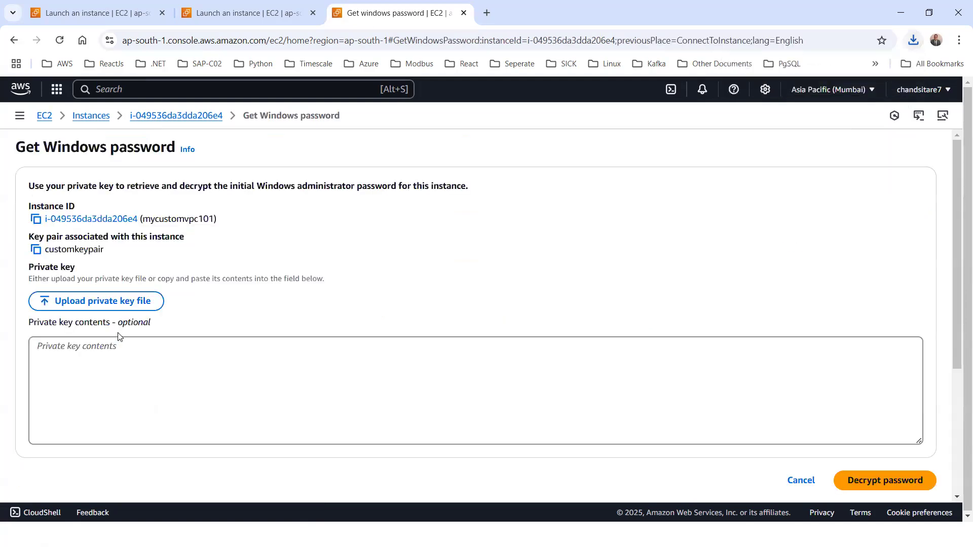
click(103, 303)
click(177, 106)
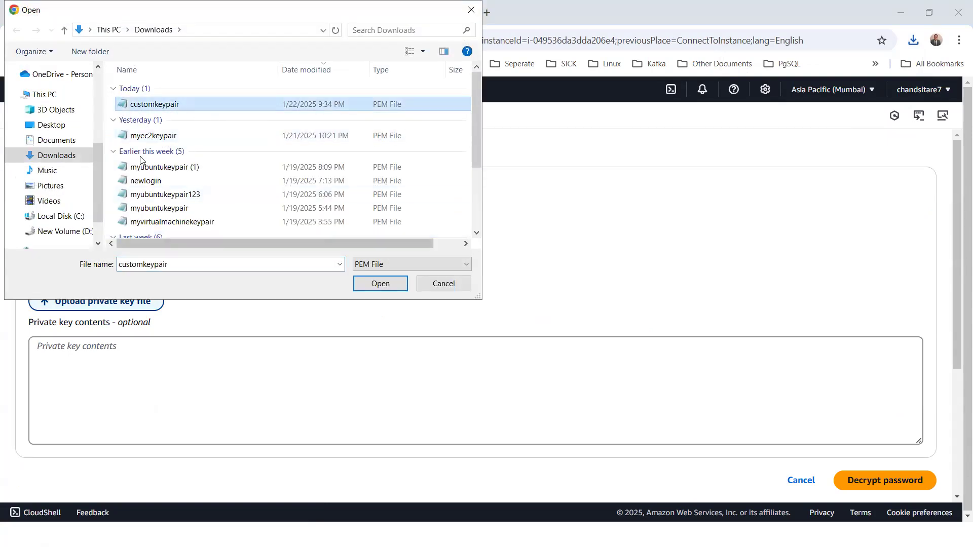
click(379, 282)
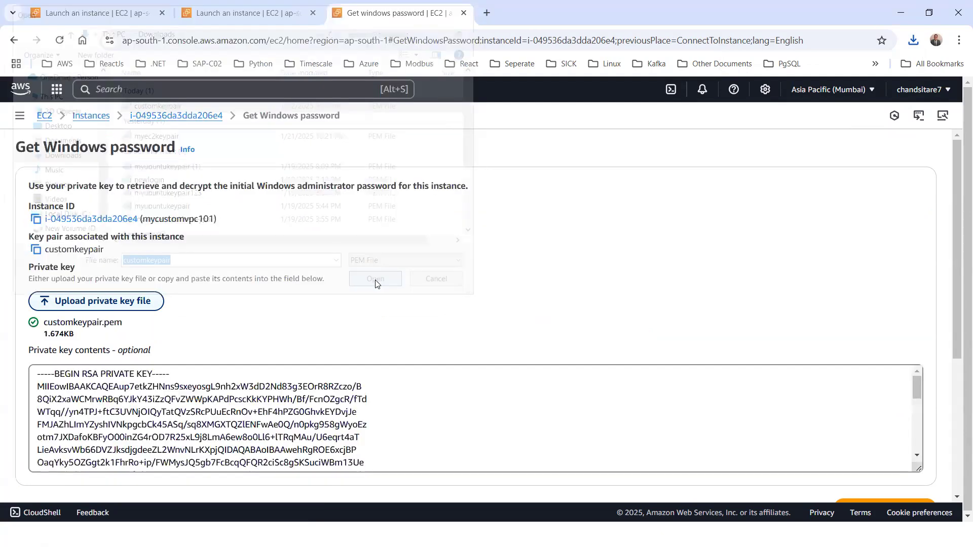
scroll(763, 358, down, 3)
click(890, 326)
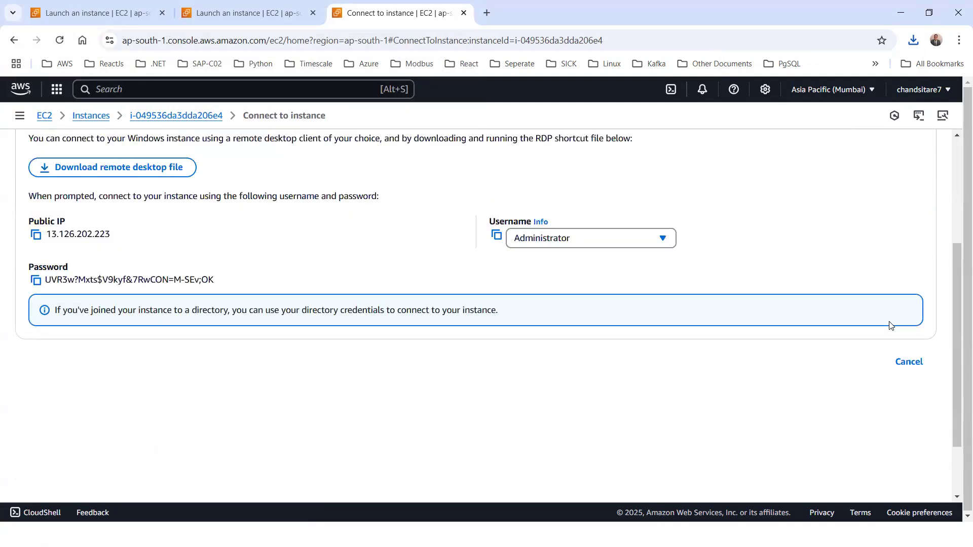
Copy the decrypted administrator password and try to connect to the instance with the downloaded mycustomvpc101.rdp file
click(36, 281)
click(911, 45)
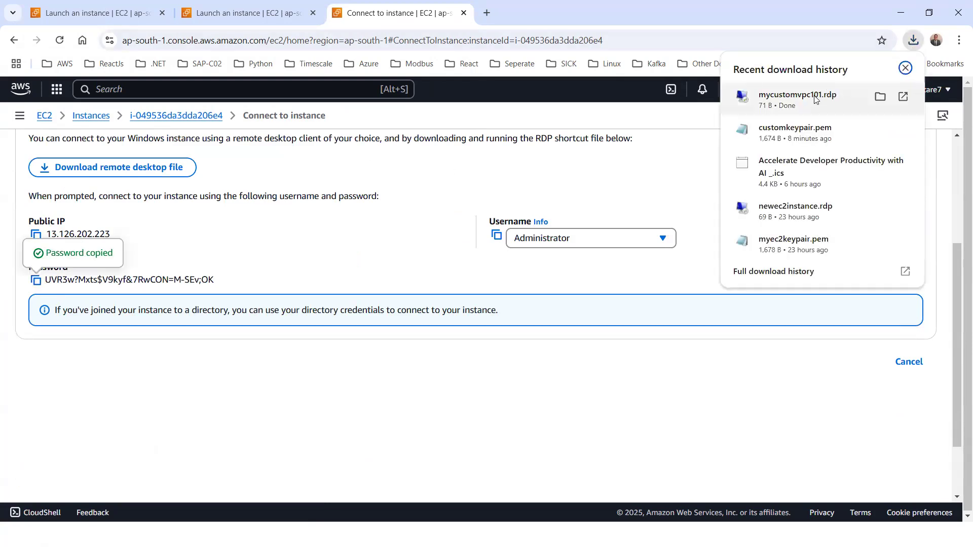
click(813, 100)
click(581, 335)
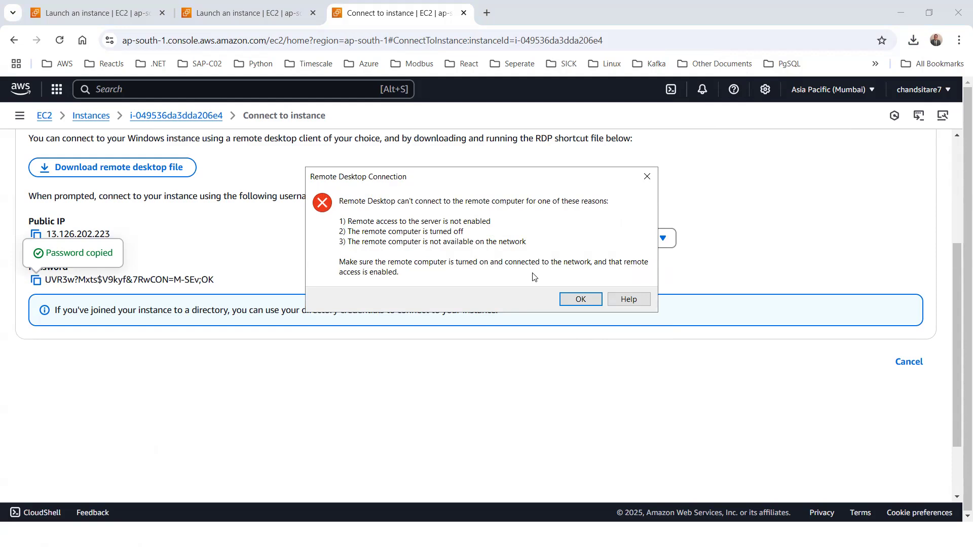
click(580, 300)
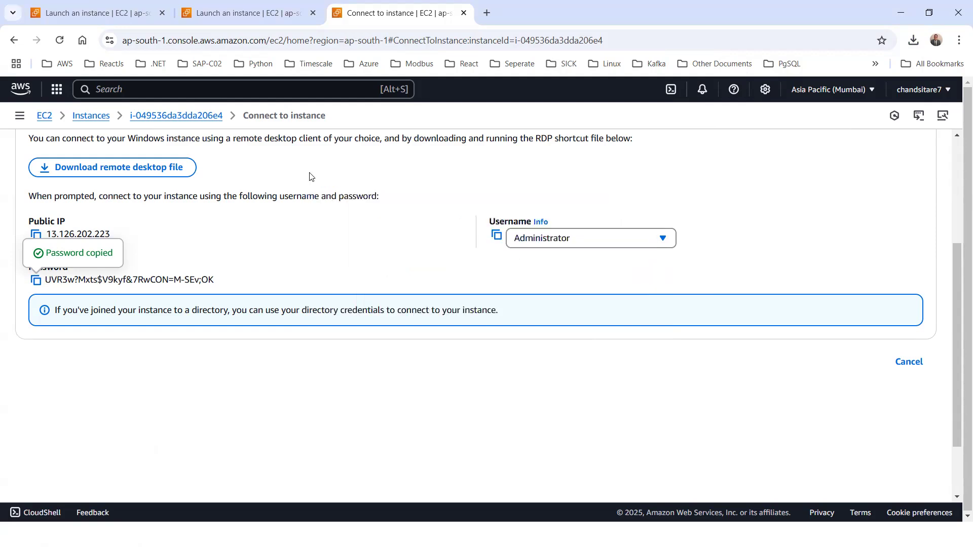
Switch to the VPC console and open the details of the route table mycustomroutetable
click(244, 11)
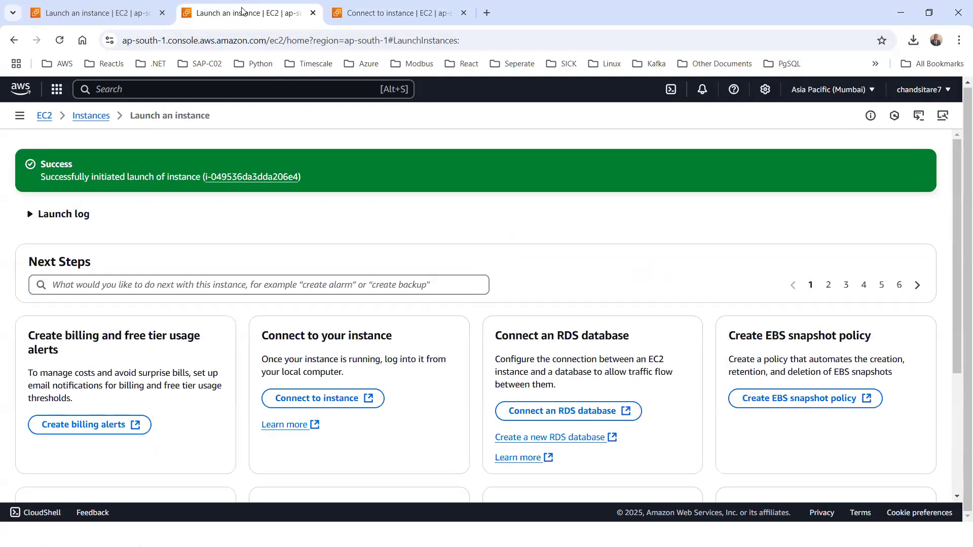
click(102, 118)
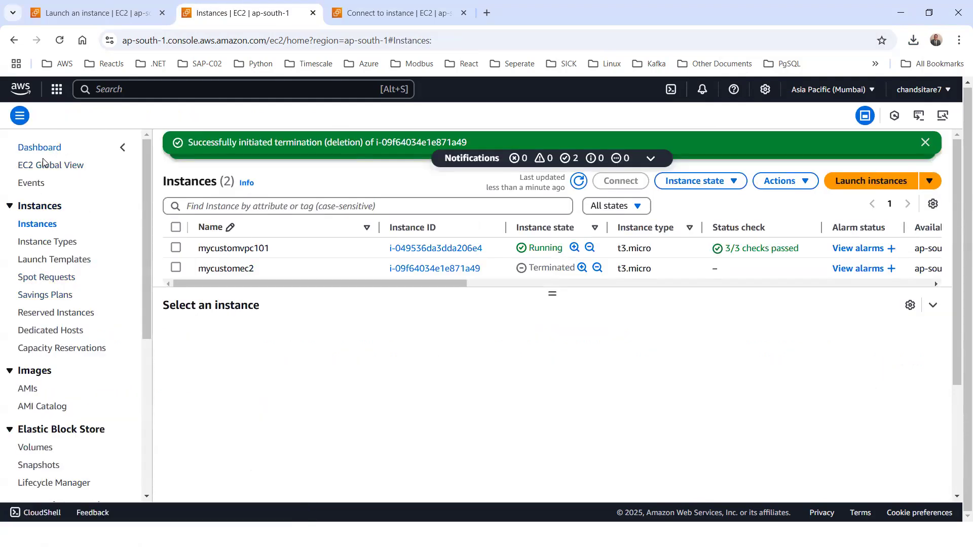
click(142, 90)
text(VPC)
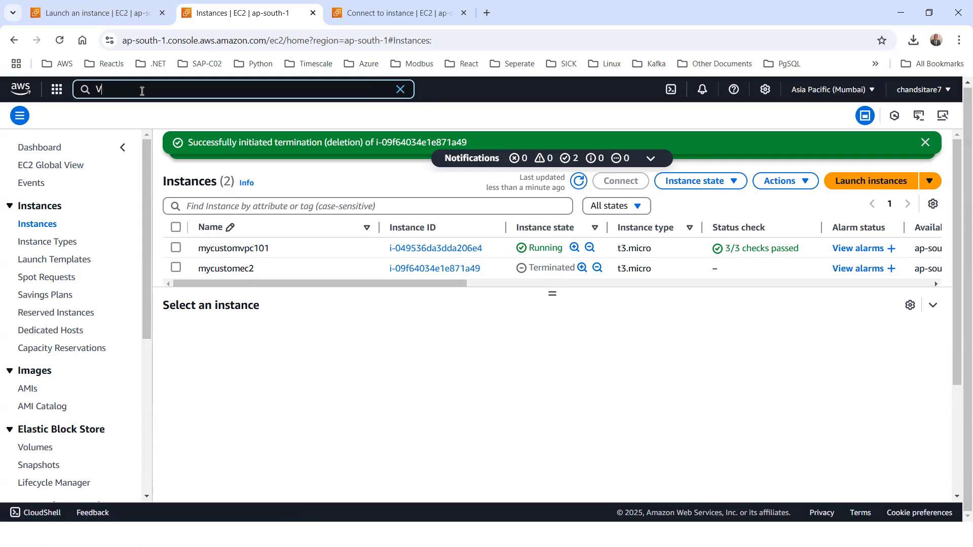
click(277, 158)
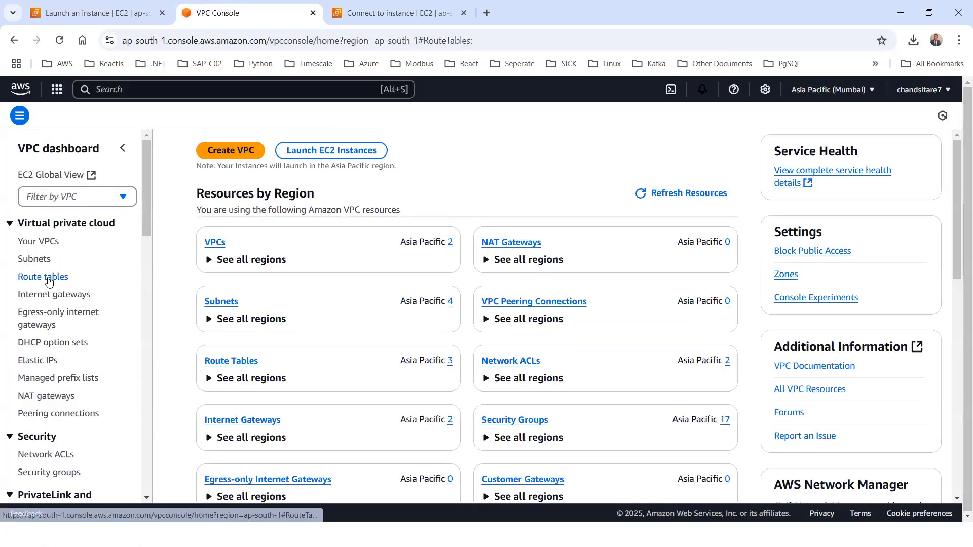
click(49, 277)
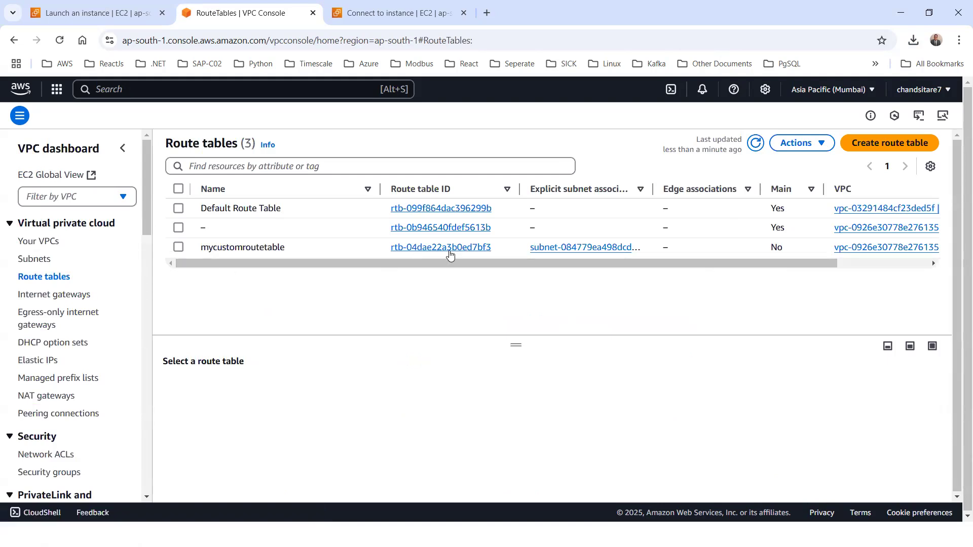
click(450, 248)
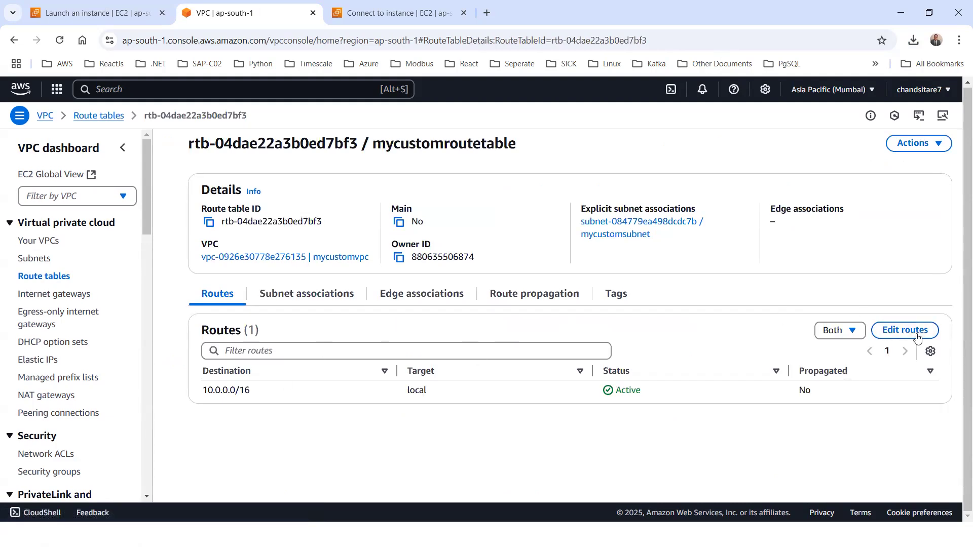
Add a route to mycustomroutetable for destination 0.0.0.0/0 targeting the internet gateway mycustomigw, and save the changes
click(900, 331)
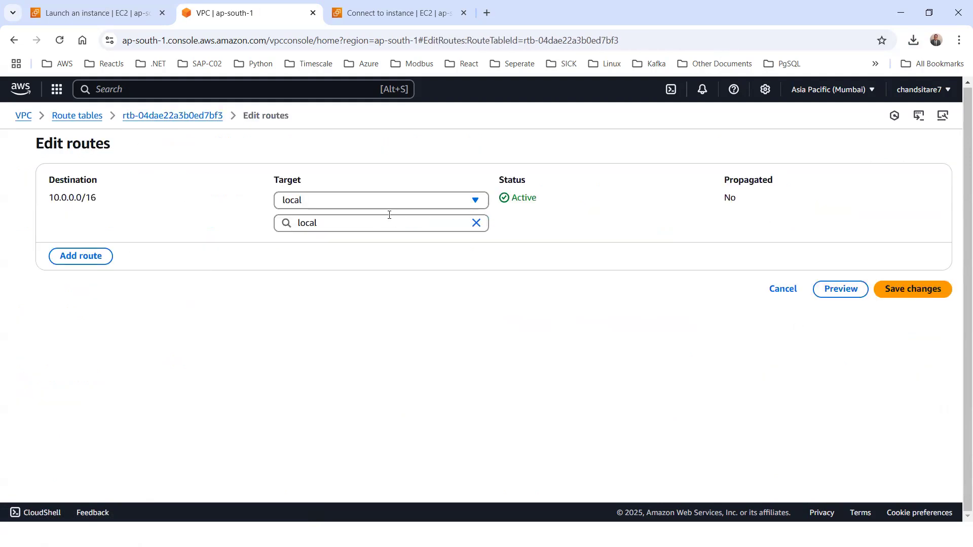
click(78, 258)
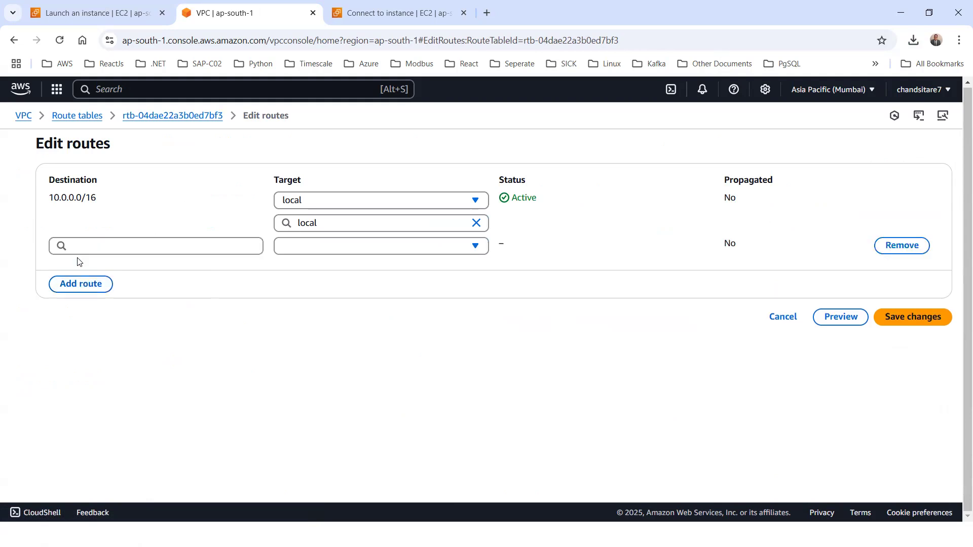
click(90, 252)
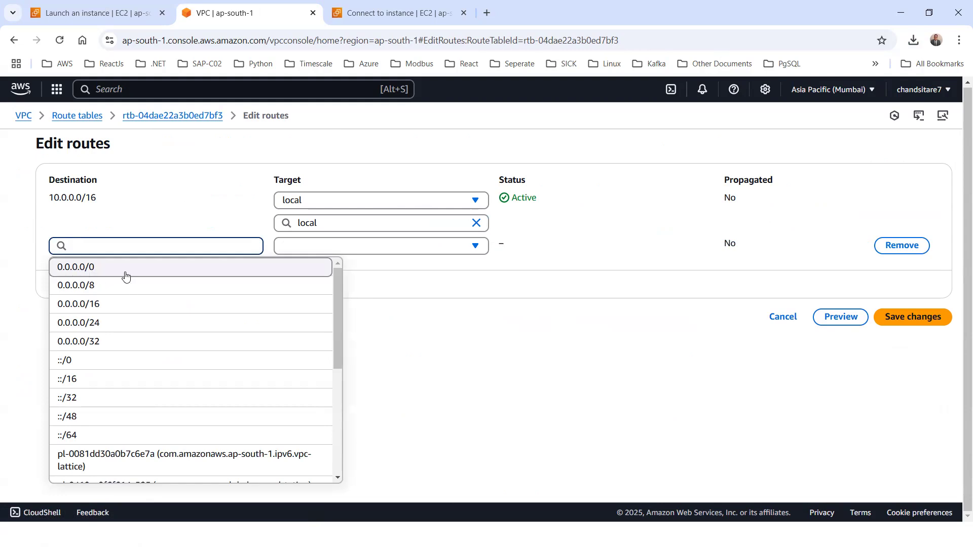
click(90, 272)
click(314, 250)
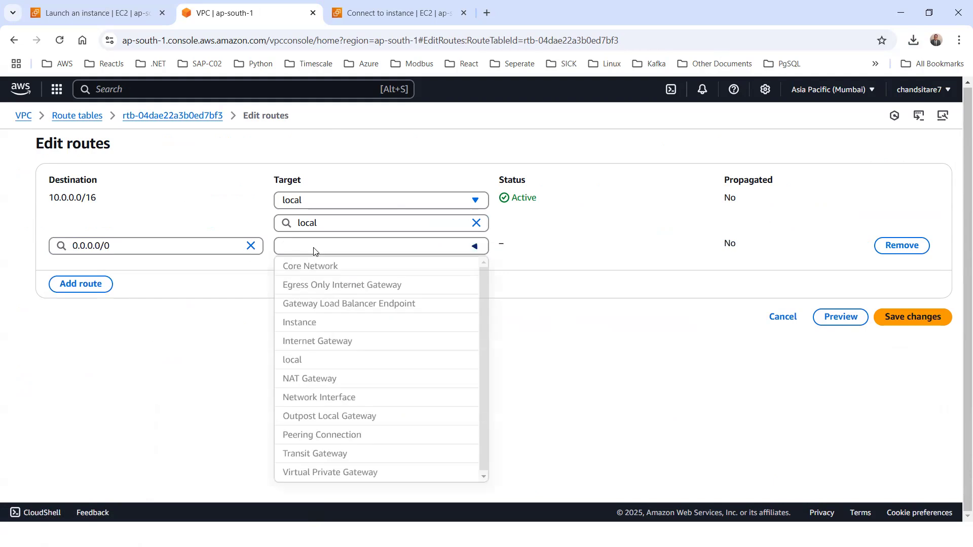
click(318, 343)
click(329, 271)
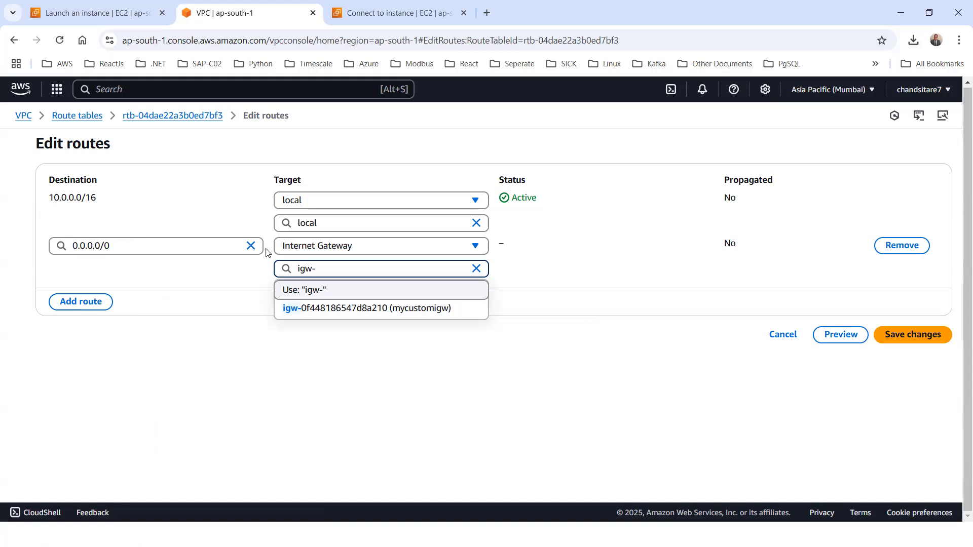
click(337, 309)
click(907, 335)
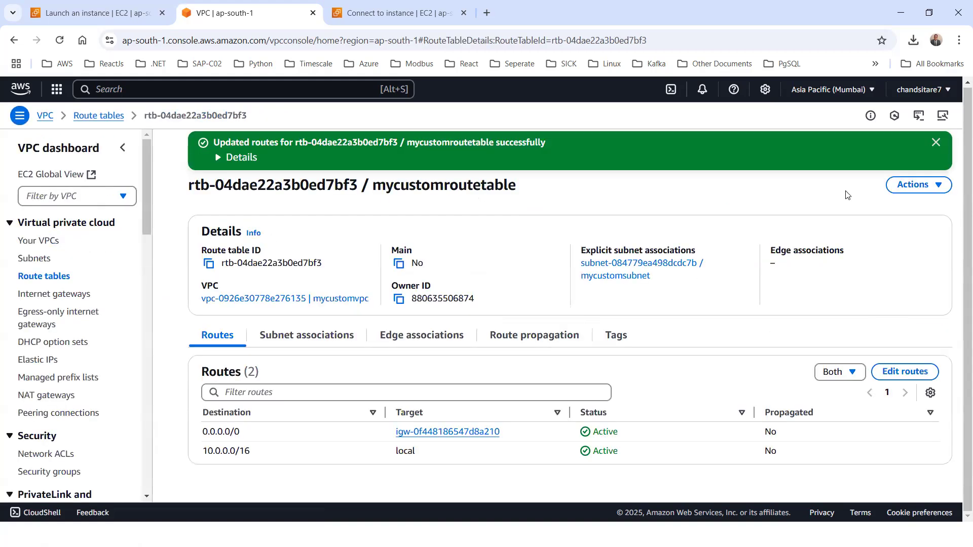
Connect to the instance with the downloaded mycustomvpc101.rdp file, paste the administrator password, and accept the untrusted certificate
click(913, 41)
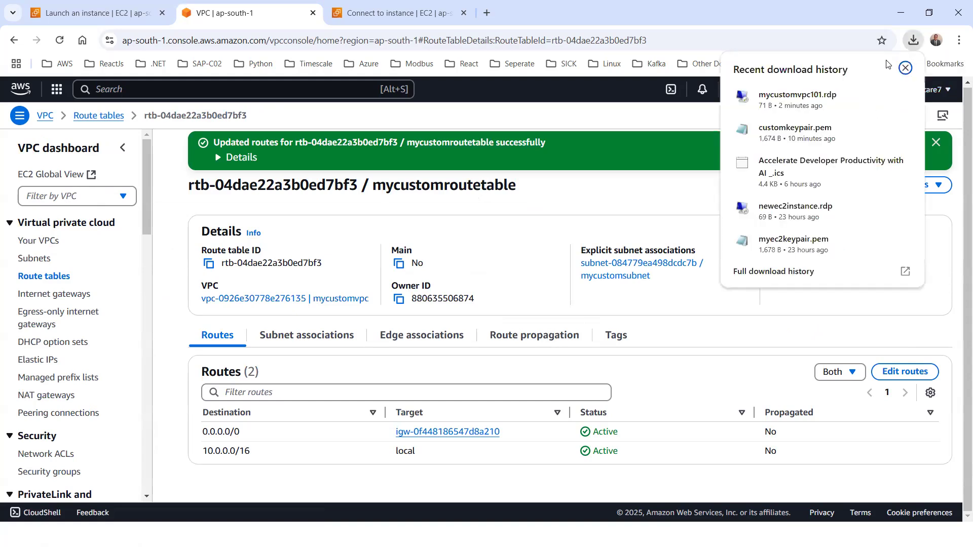
click(796, 97)
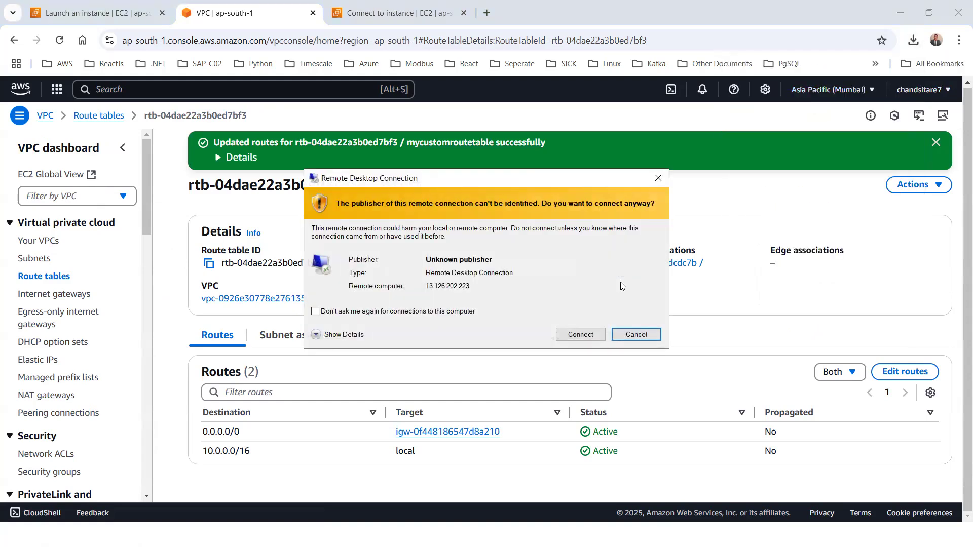
click(584, 334)
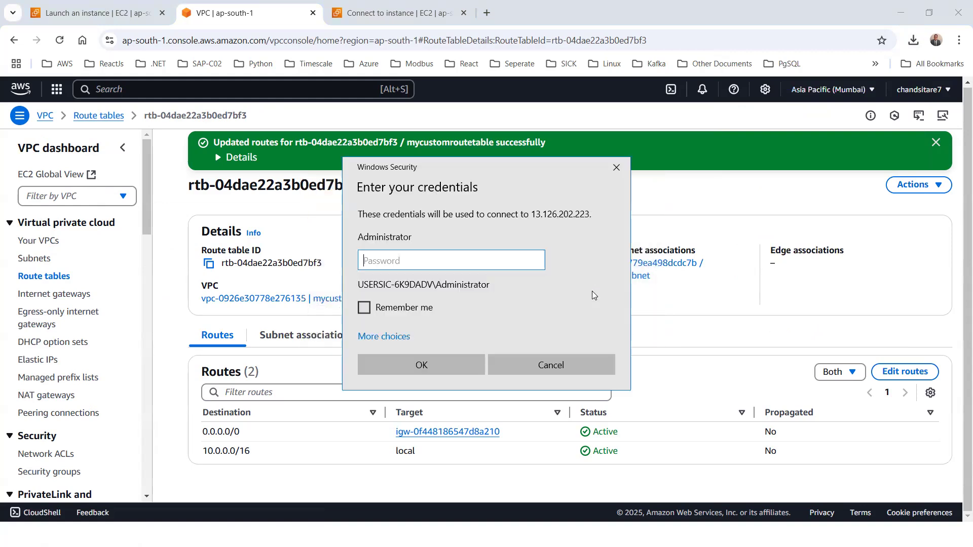
key(ctrl+v)
click(439, 370)
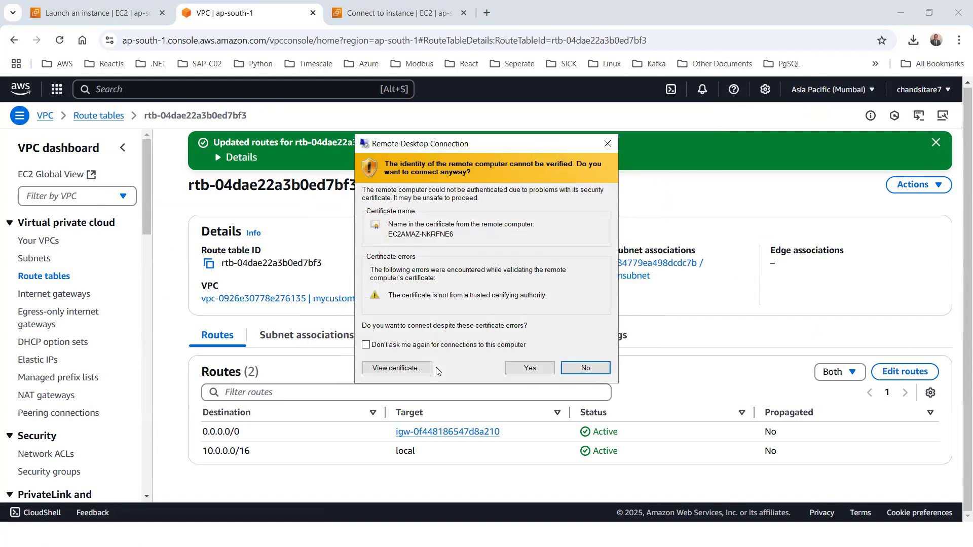
click(529, 368)
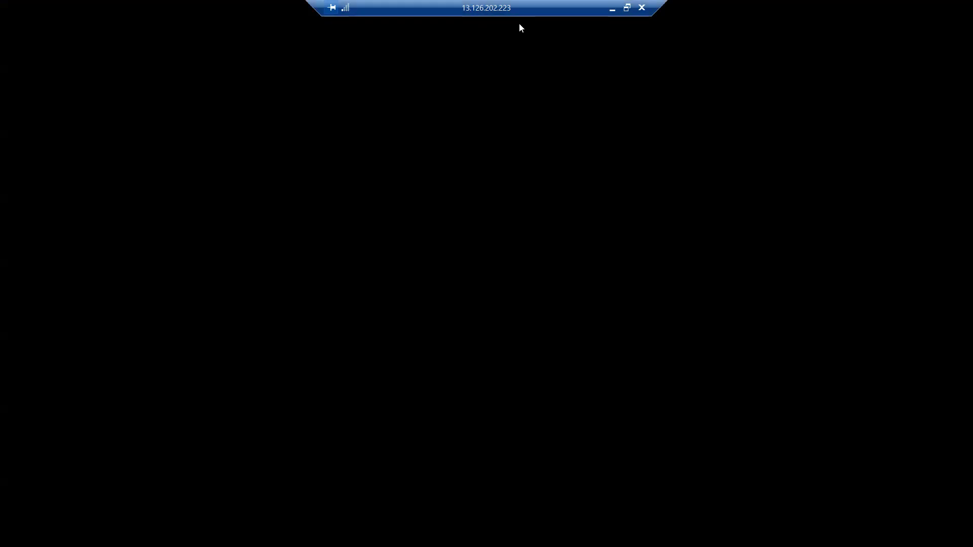
click(627, 8)
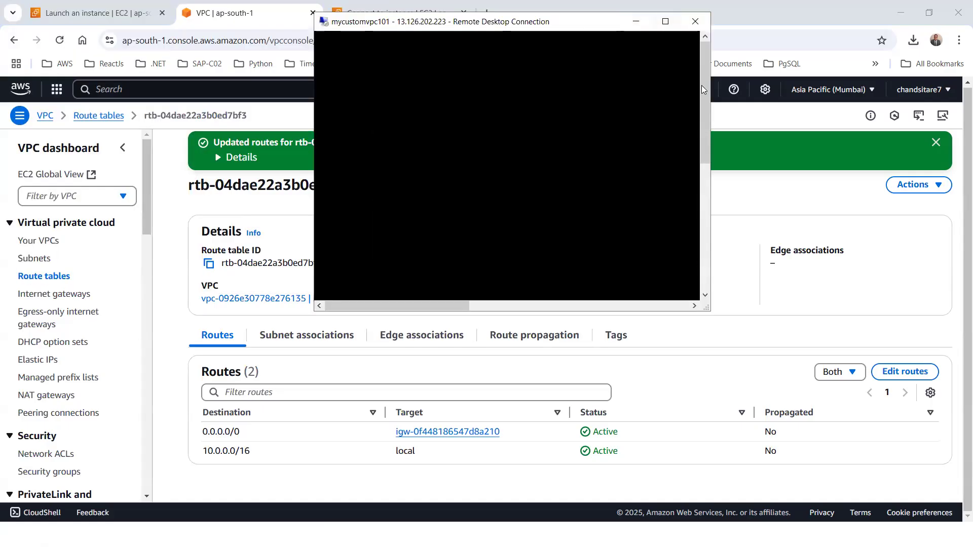
drag(704, 305, 790, 360)
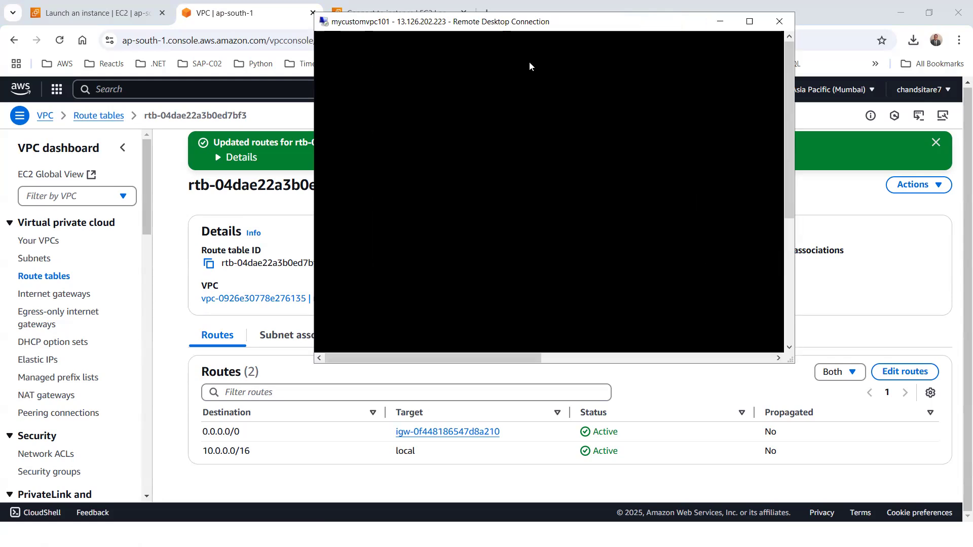
drag(531, 26, 439, 57)
click(658, 52)
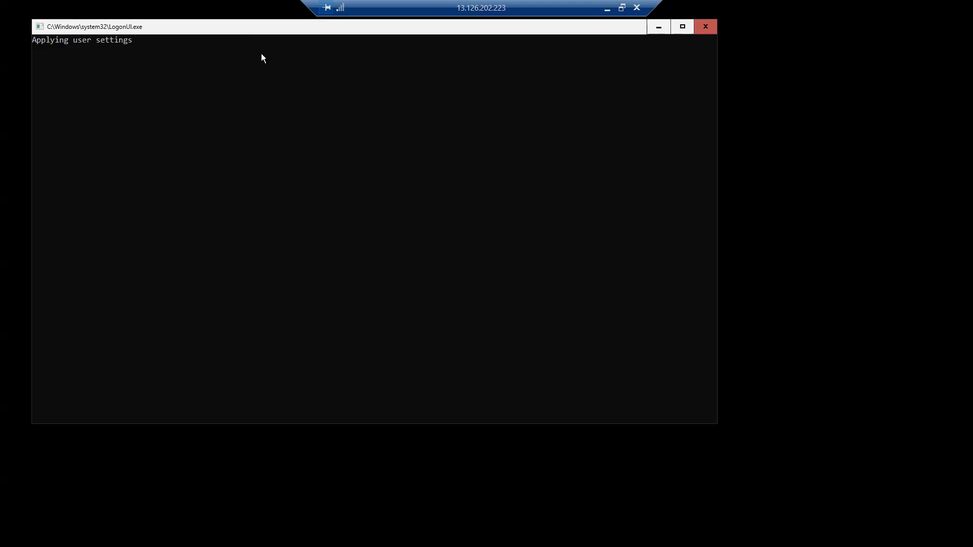
drag(254, 29, 348, 82)
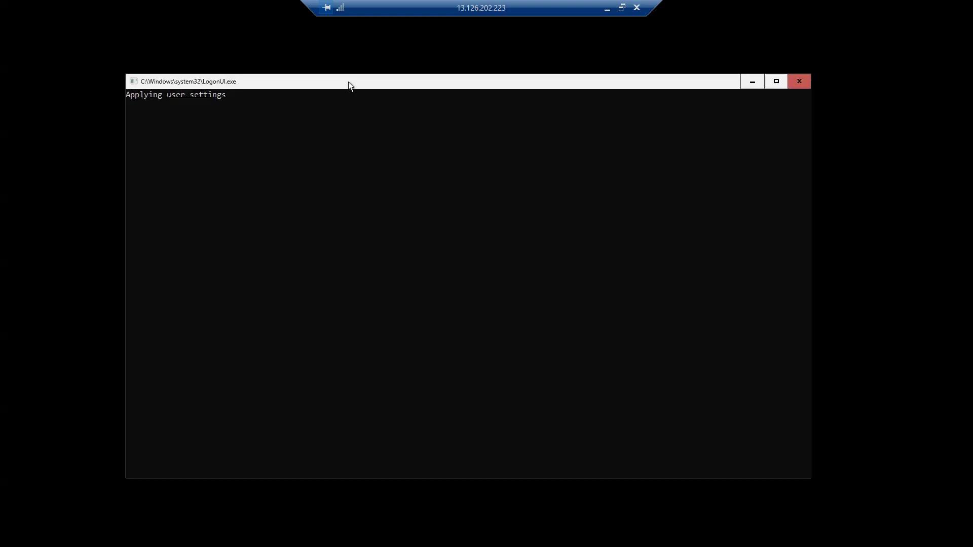
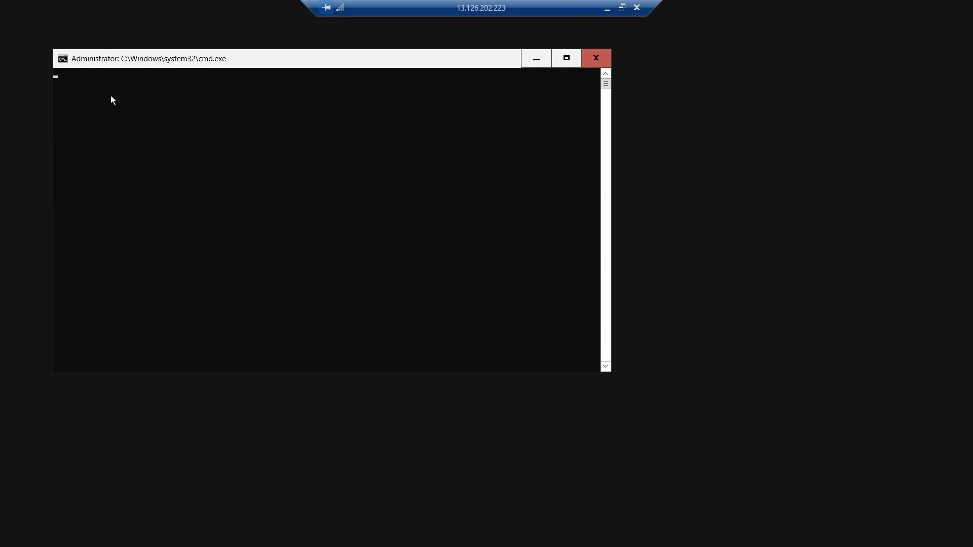
drag(300, 57, 328, 116)
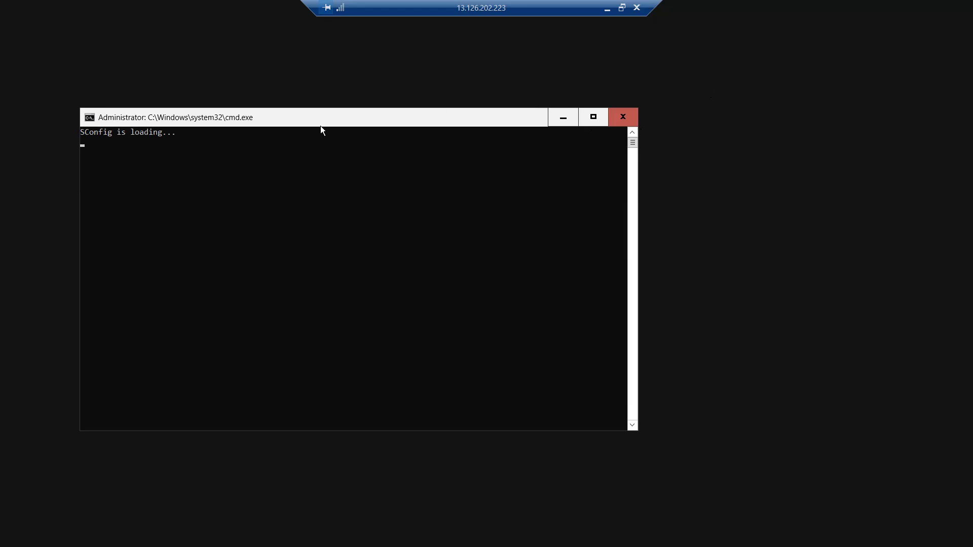
drag(258, 118, 303, 113)
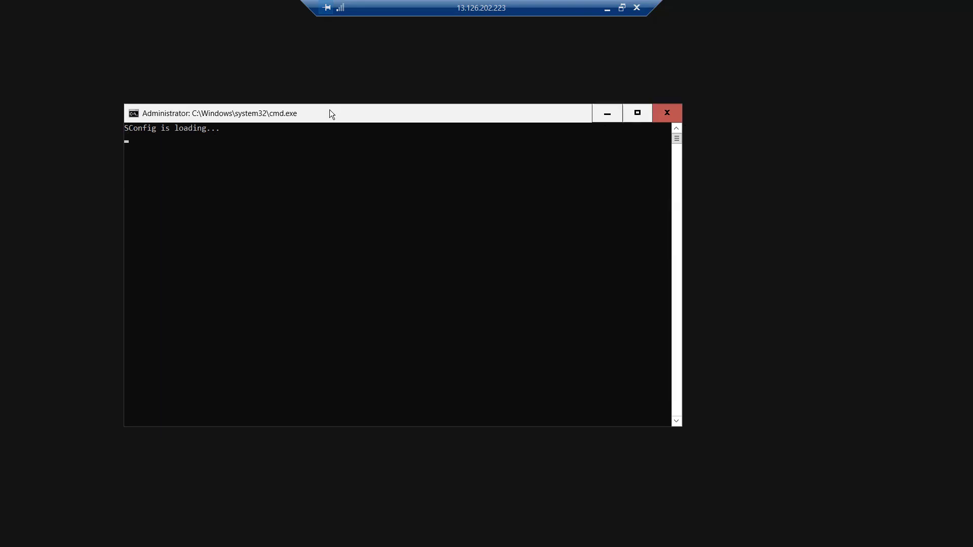